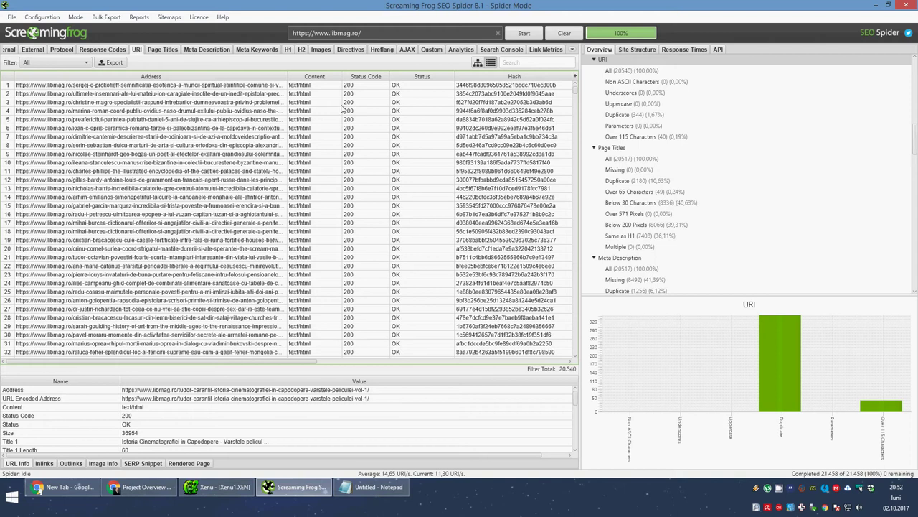
Switch to the Notepad audit notes and bring up the list of URLs longer than 100 characters.
click(258, 155)
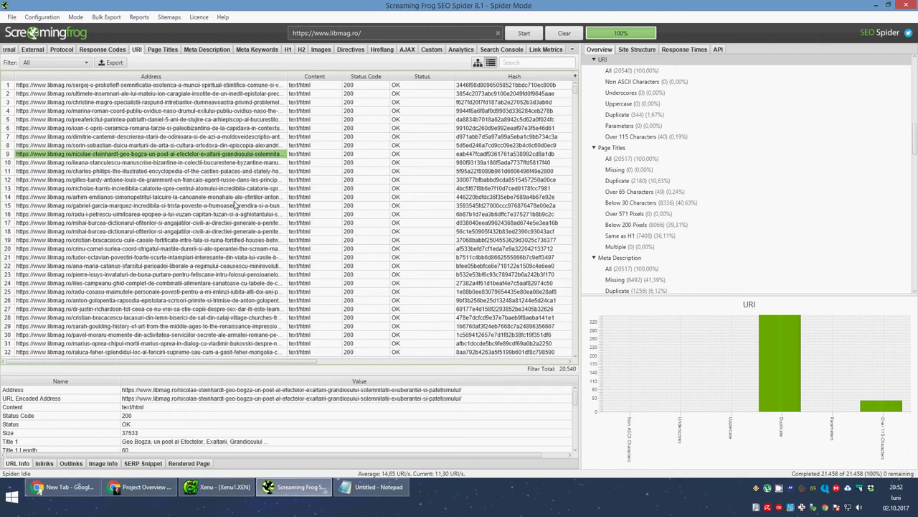
click(351, 485)
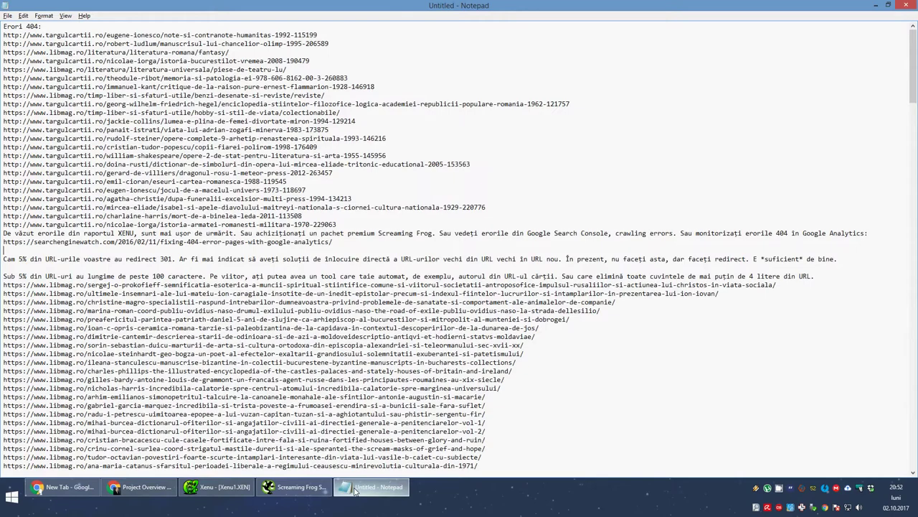
click(251, 247)
scroll(251, 244, down, 3)
scroll(251, 244, down, 20)
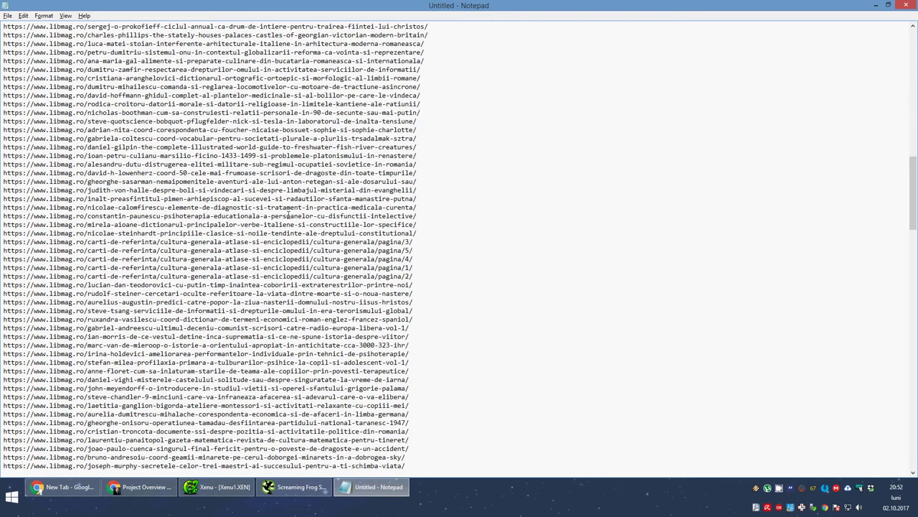
Examine the long libmag.ro URLs, highlighting the domain and author part of two sample addresses.
drag(259, 190, 287, 189)
click(287, 189)
double_click(272, 190)
double_click(394, 189)
mouse_move(3, 198)
mouse_down()
mouse_move(91, 198)
mouse_move(2, 190)
mouse_up()
click(65, 189)
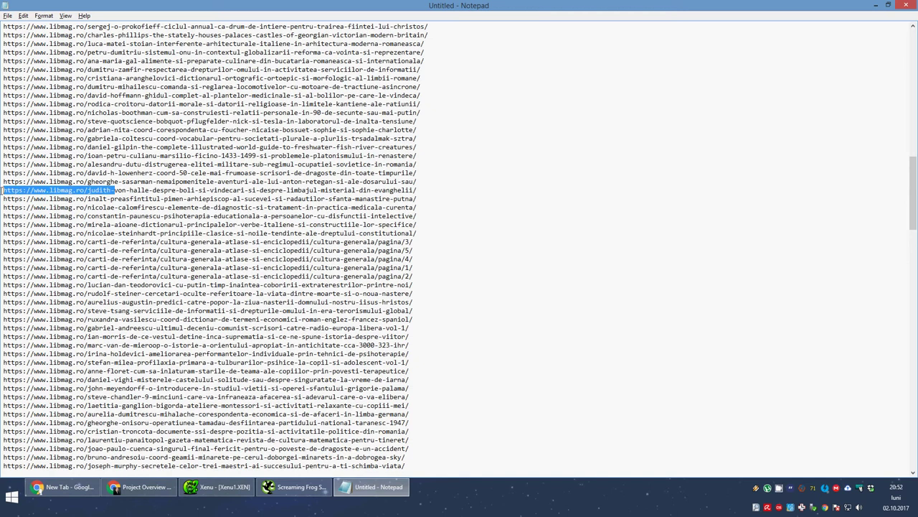
click(123, 207)
scroll(123, 208, down, 20)
scroll(146, 262, down, 12)
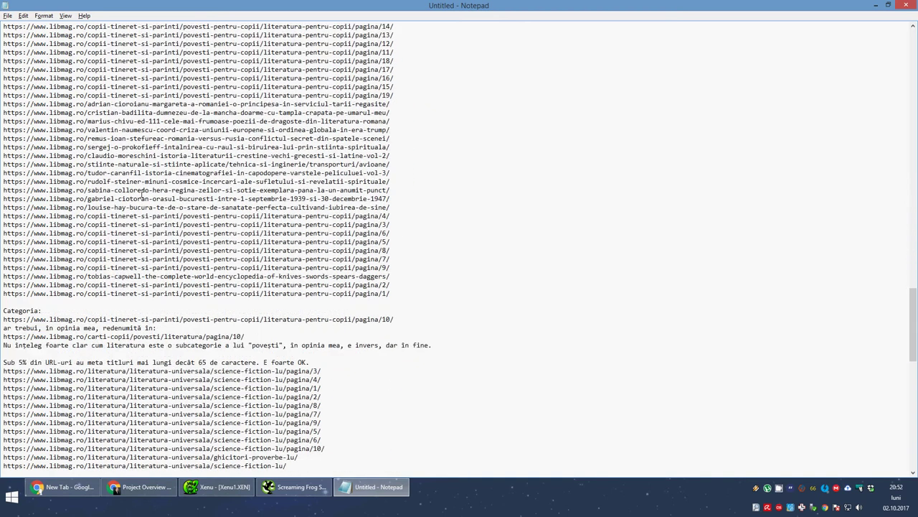
drag(149, 189, 2, 190)
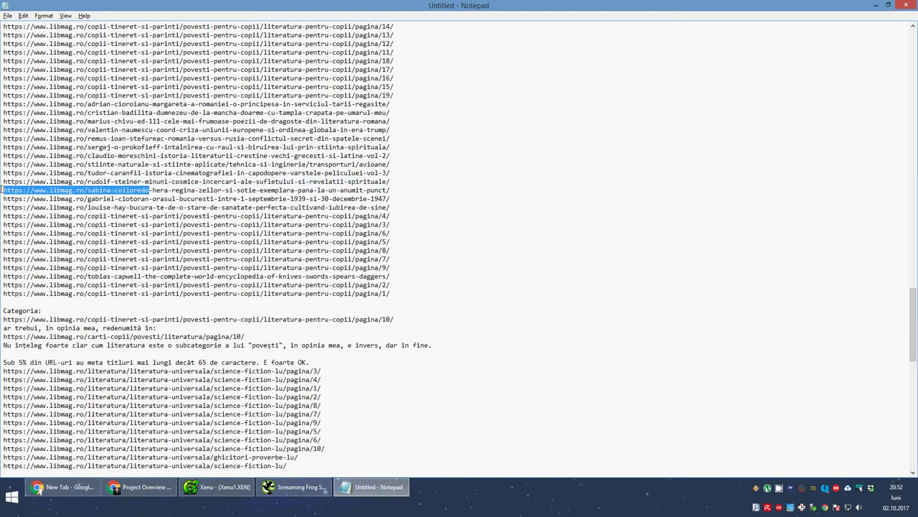
click(77, 215)
Examine the note on renaming the povesti-pentru-copii category and the list of URLs with meta titles over 65 characters.
scroll(217, 259, down, 7)
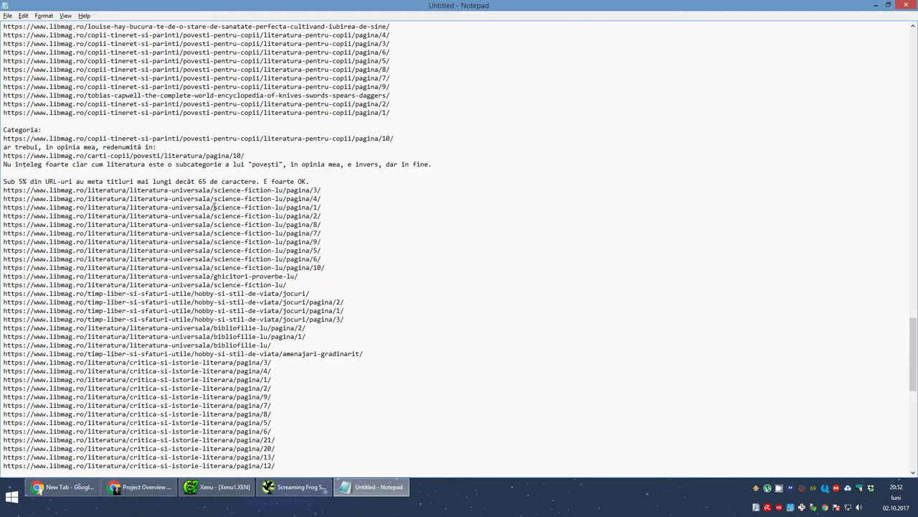
drag(152, 138, 213, 138)
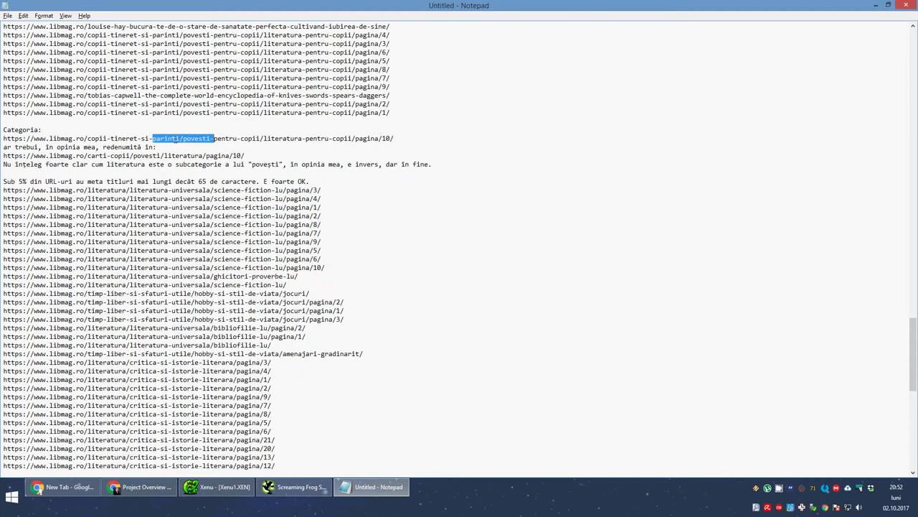
click(156, 161)
click(188, 199)
scroll(228, 215, down, 1)
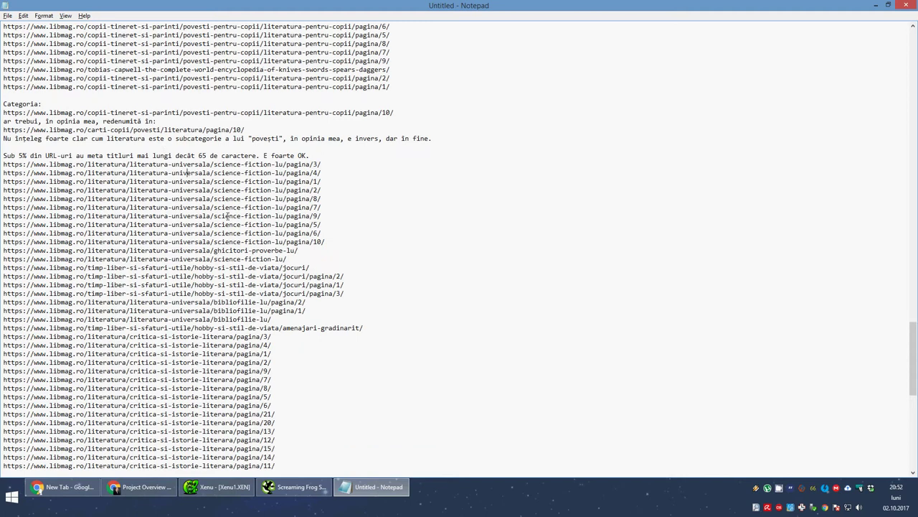
scroll(228, 215, down, 1)
scroll(229, 215, down, 1)
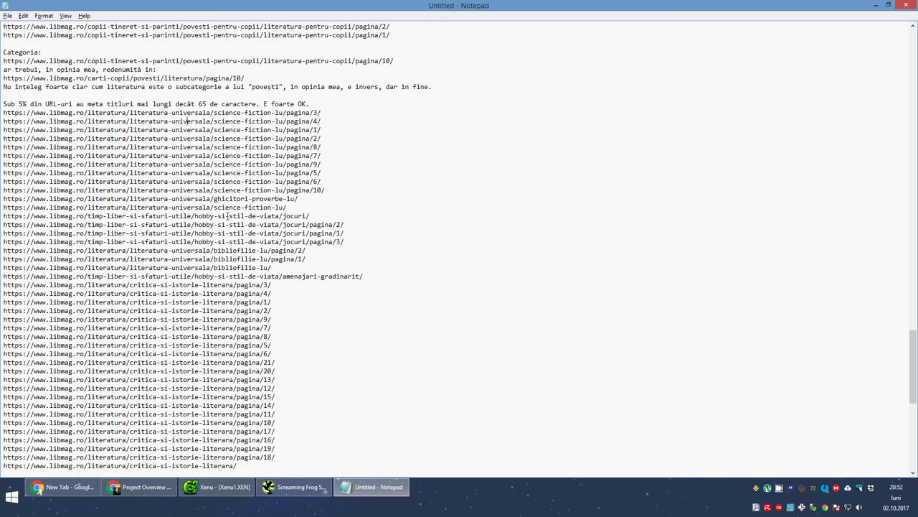
Switch to Screaming Frog and examine the page titles, from the longest ones down to those of author and publisher pages.
click(274, 488)
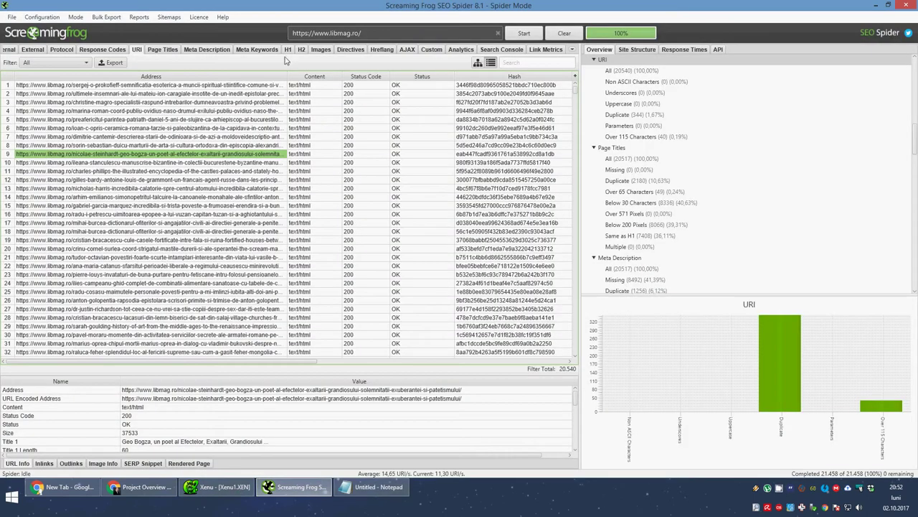
click(170, 50)
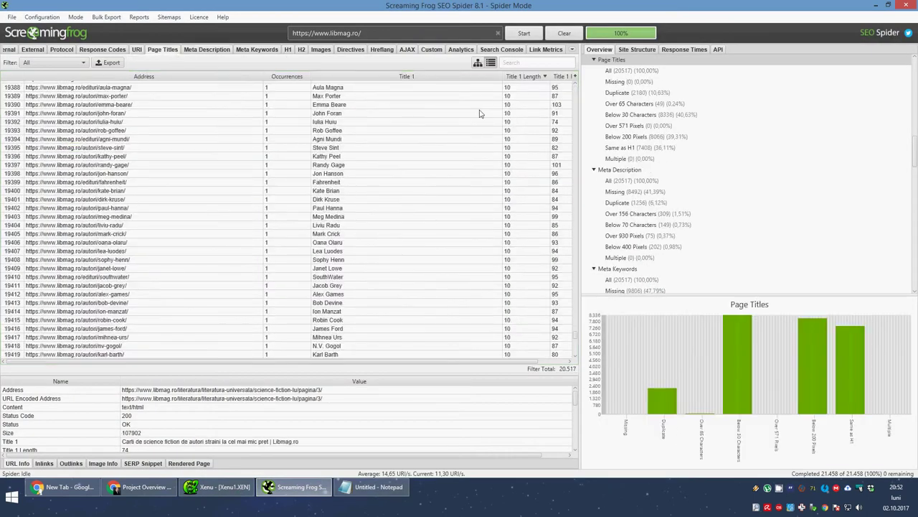
drag(574, 332, 578, 85)
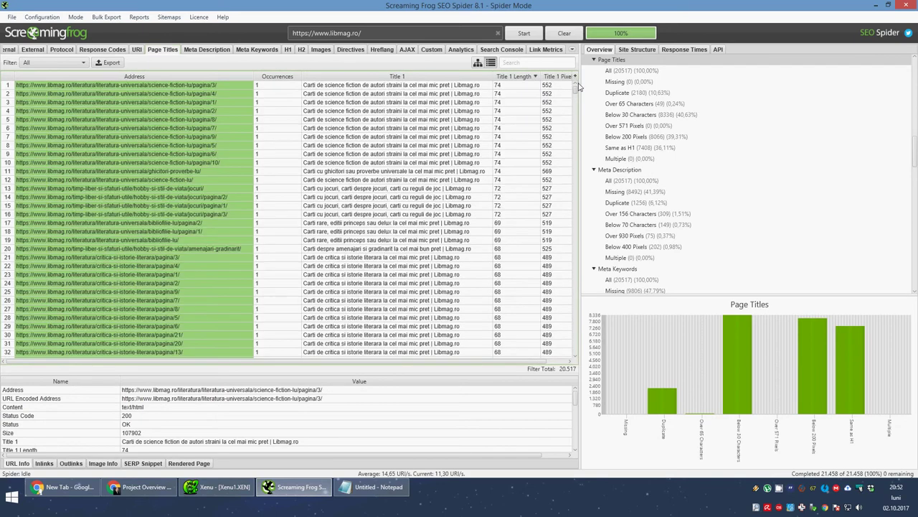
drag(578, 101, 562, 260)
click(101, 132)
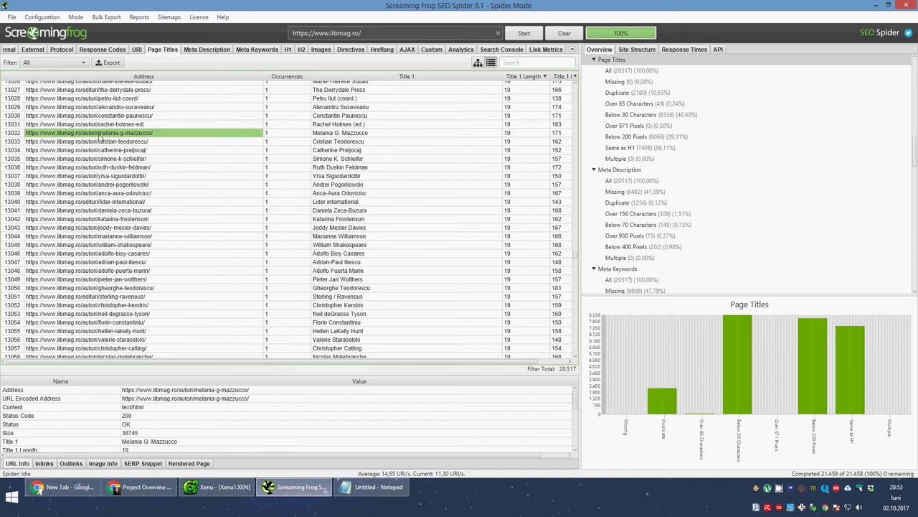
click(109, 90)
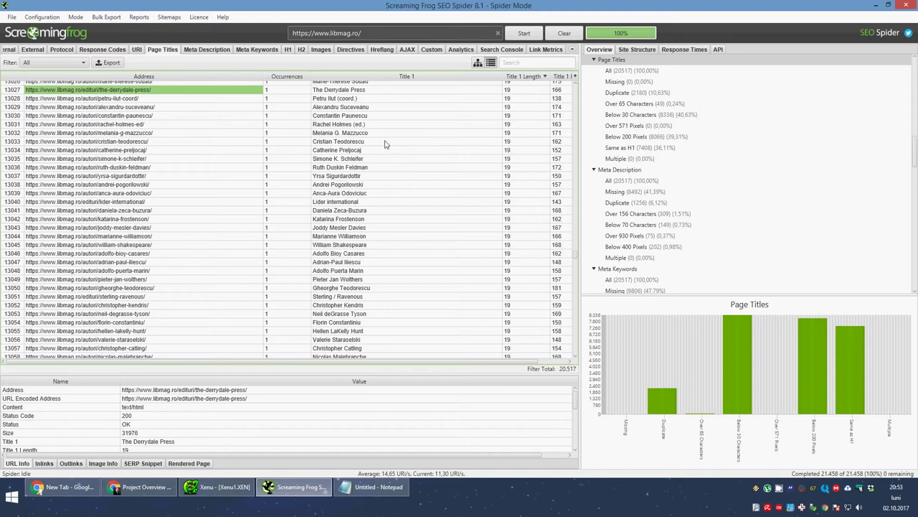
click(352, 91)
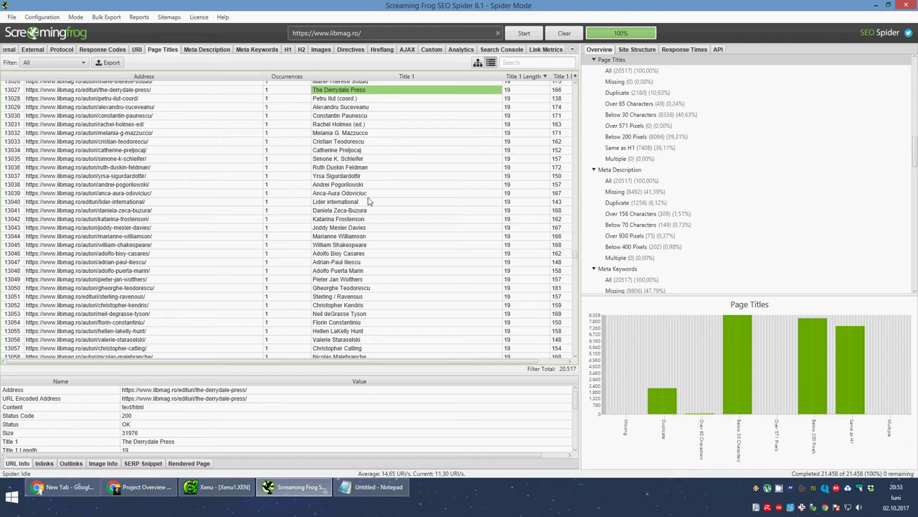
Examine the longest meta descriptions of the crawled pages, checking several stiinte-sociale pagination URLs.
click(222, 49)
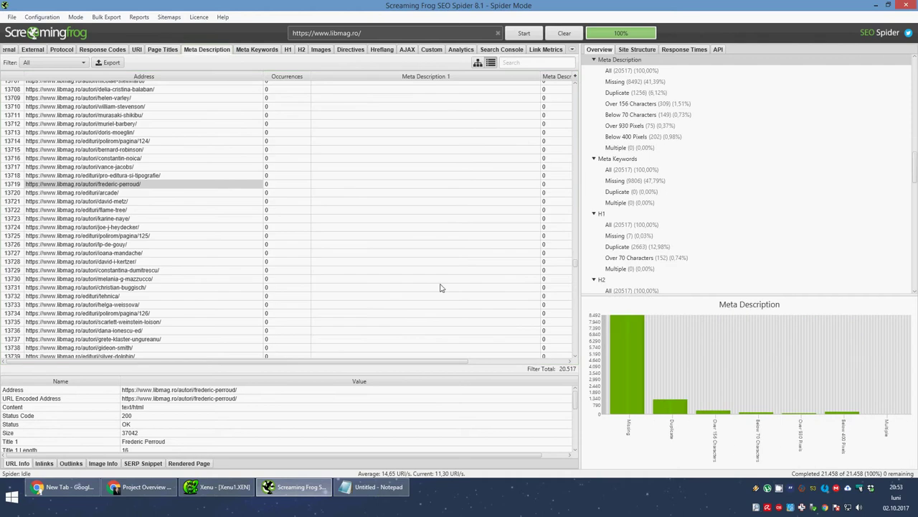
drag(579, 266, 575, 80)
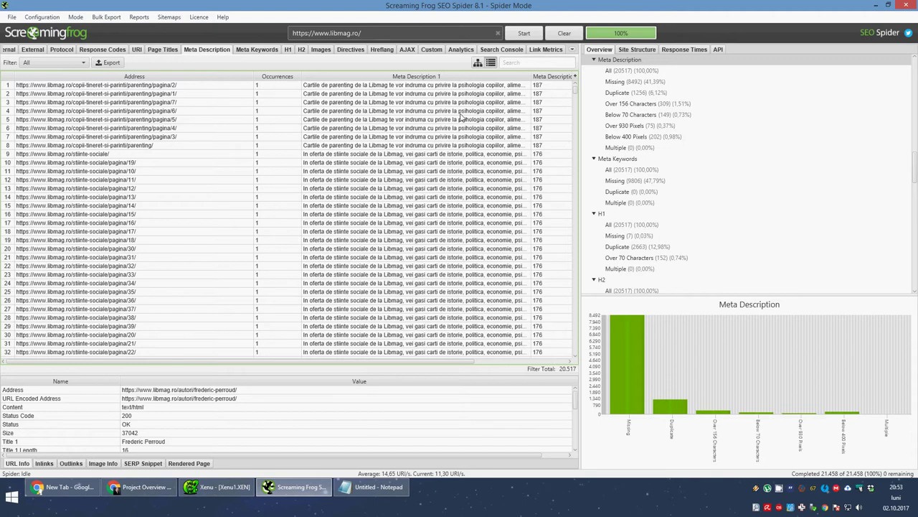
click(402, 175)
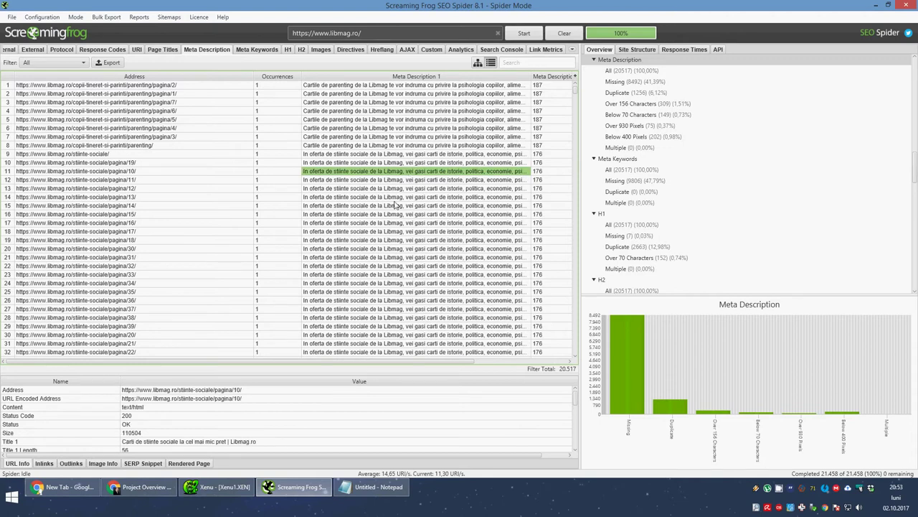
click(373, 197)
click(344, 248)
click(140, 191)
click(131, 165)
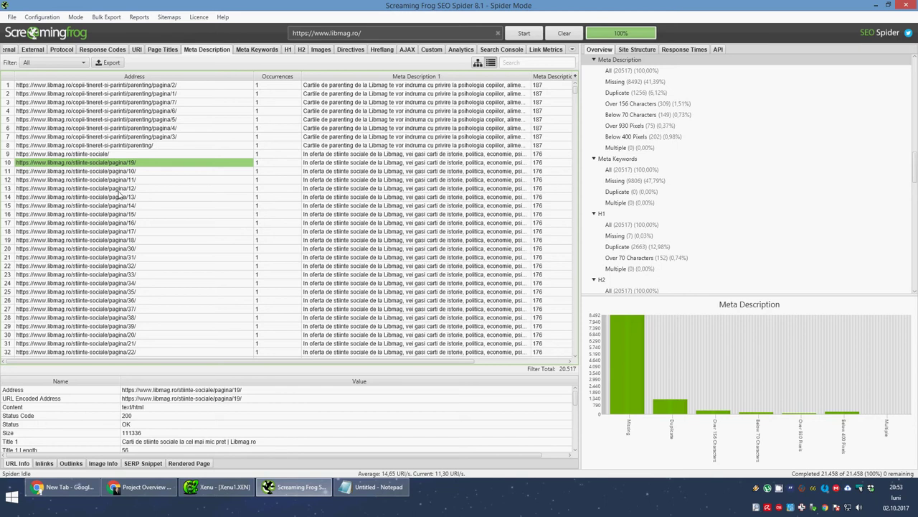
Examine the shorter meta descriptions further down the list, from the category pages to the individual book pages.
click(322, 189)
scroll(322, 194, down, 5)
scroll(321, 193, down, 20)
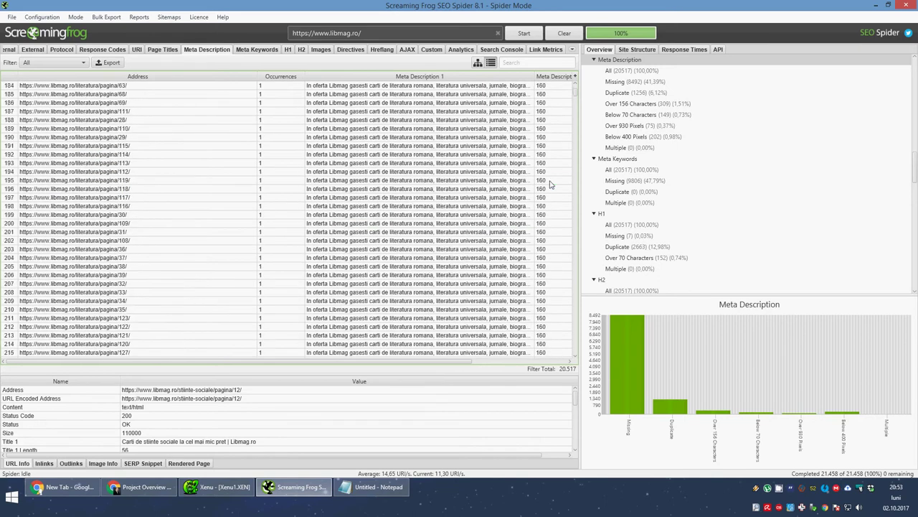
click(550, 180)
scroll(551, 181, down, 20)
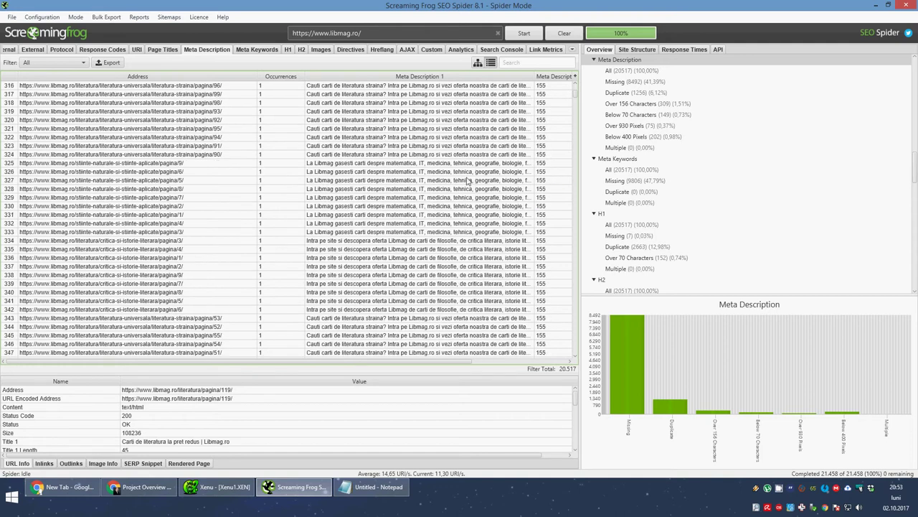
scroll(466, 181, down, 8)
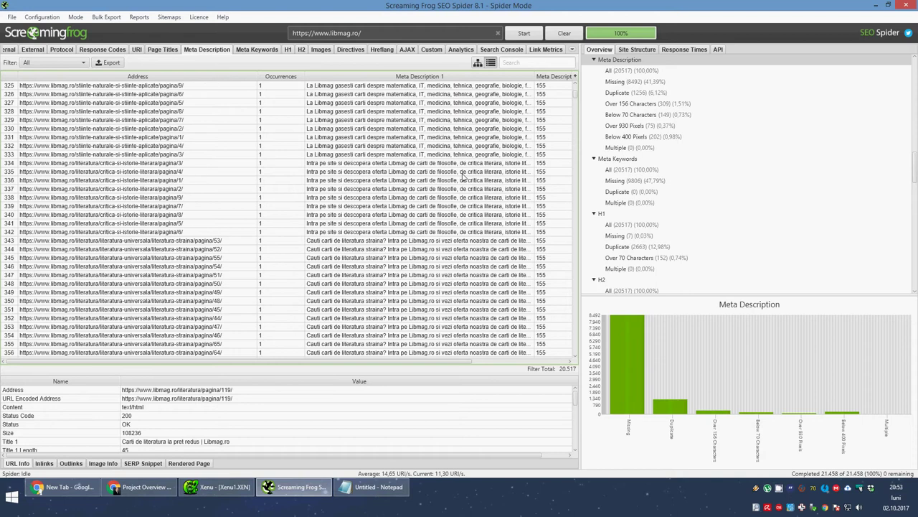
scroll(464, 176, down, 4)
scroll(464, 177, down, 20)
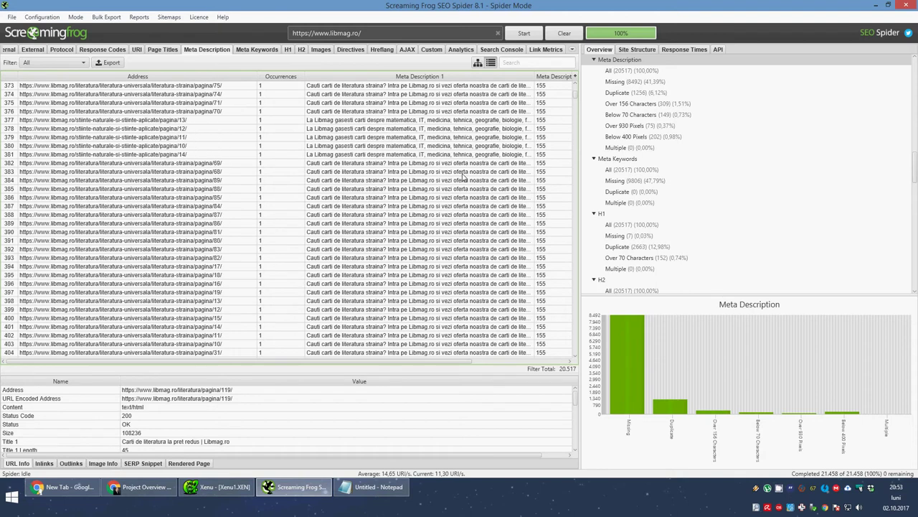
scroll(464, 177, down, 20)
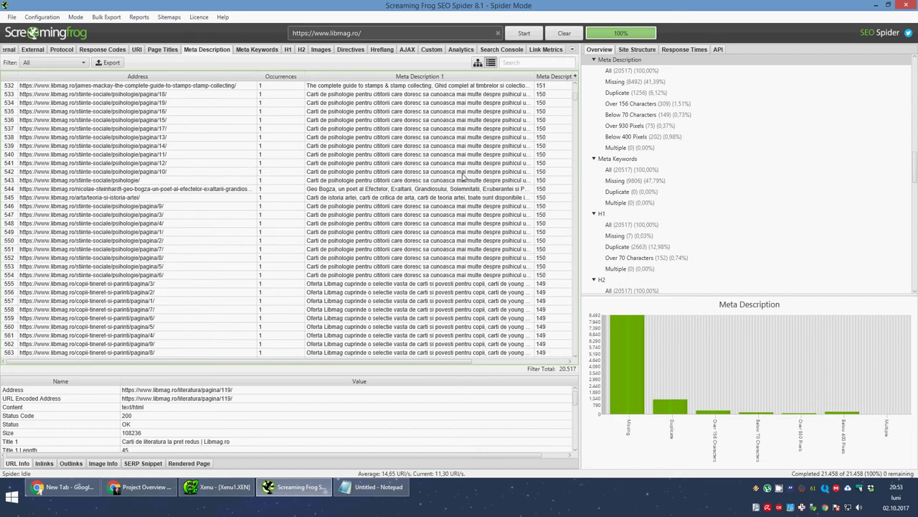
scroll(464, 177, down, 20)
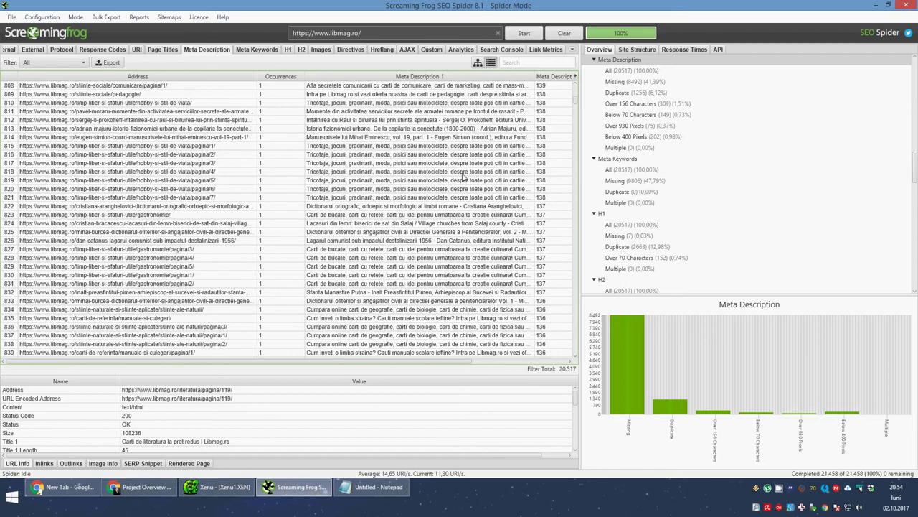
scroll(464, 176, down, 20)
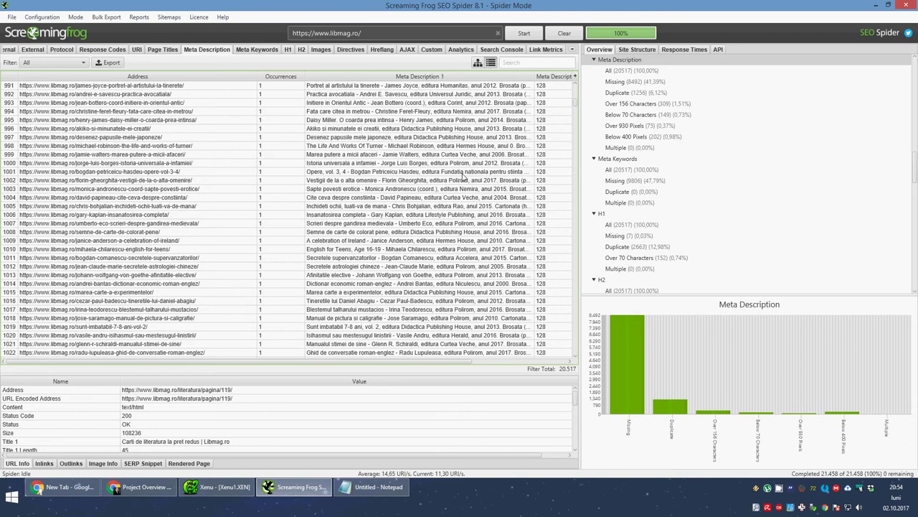
click(364, 205)
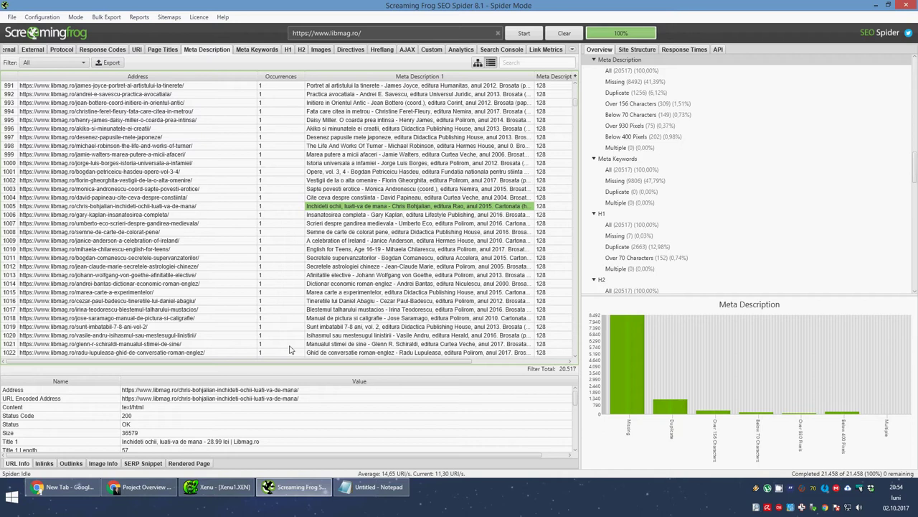
Switch to the Notepad audit notes and review the meta description advice with its olivian.ro/meta-description-tag/ link.
click(372, 487)
scroll(215, 237, down, 11)
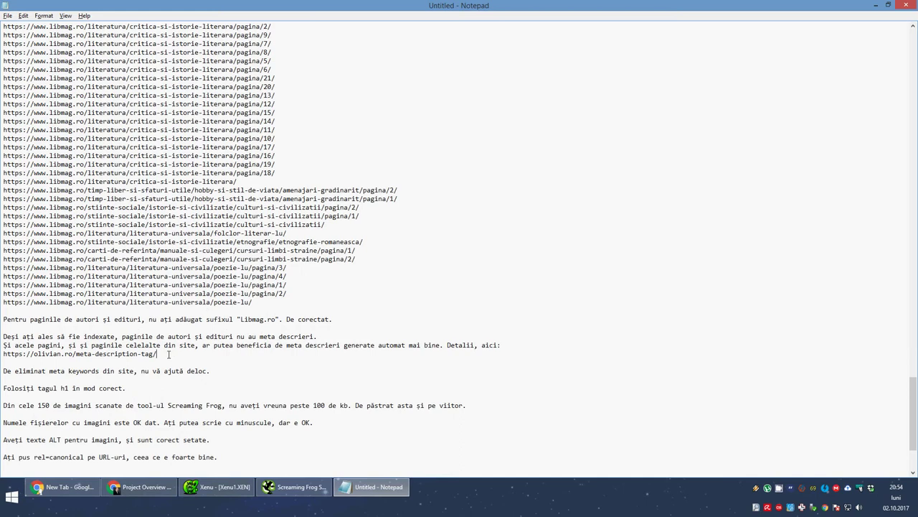
double_click(104, 353)
click(104, 353)
double_click(104, 353)
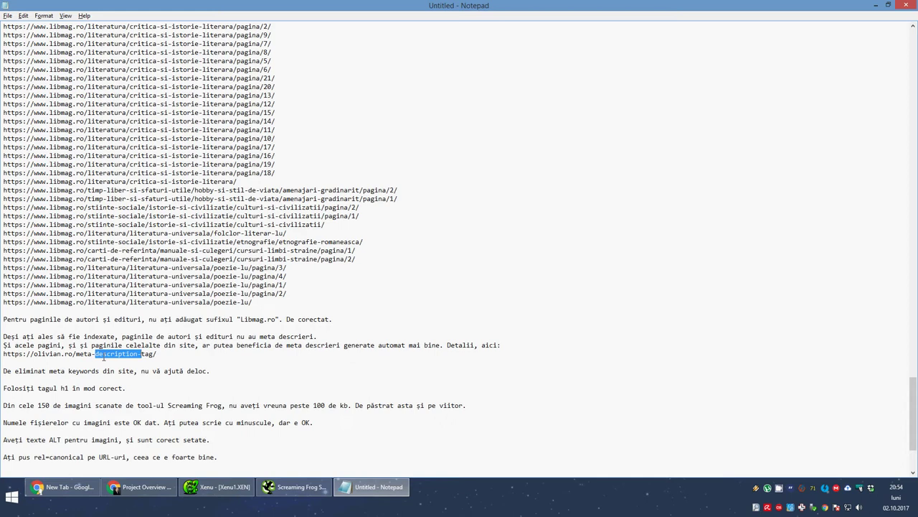
click(104, 355)
Switch to the incognito Chrome window, open isearchfrom.com in a new tab, and move that tab directly after the first one.
mouse_move(93, 490)
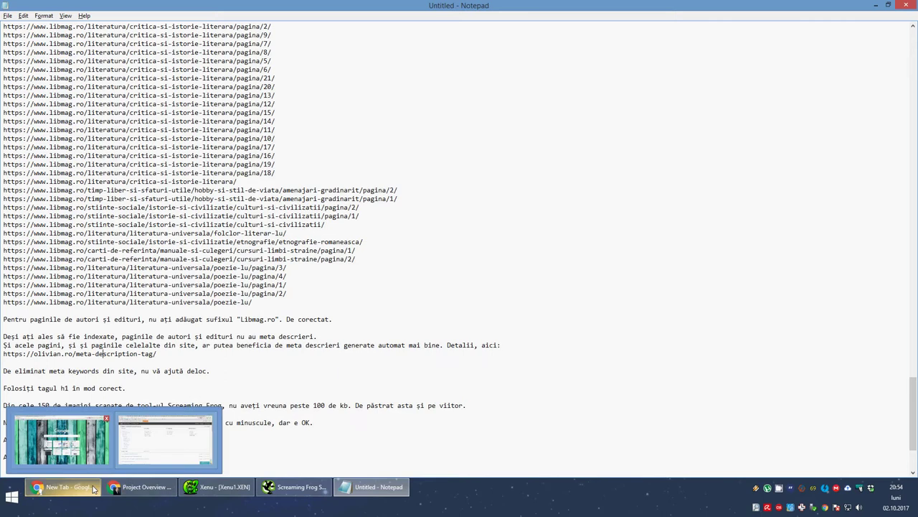
click(138, 488)
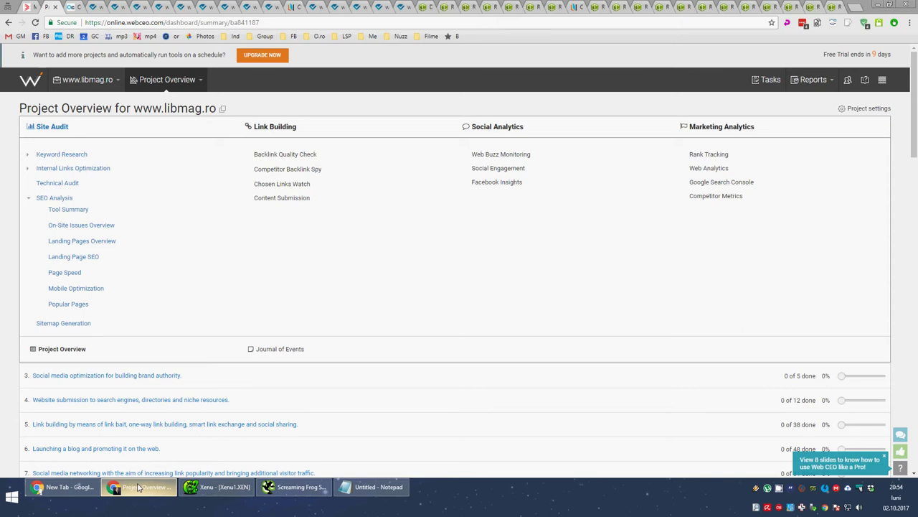
key(ctrl+shift+Tab)
key(ctrl+t)
text(isearchfrom.com/)
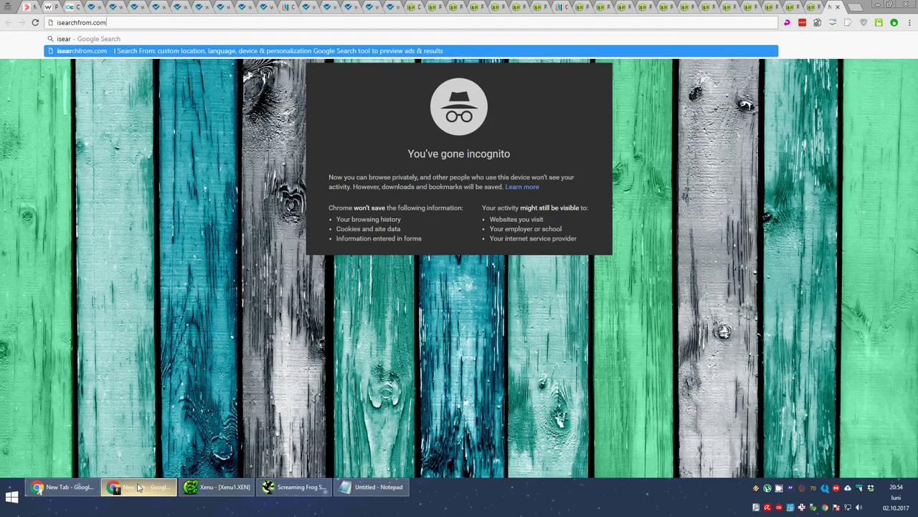
key(Return)
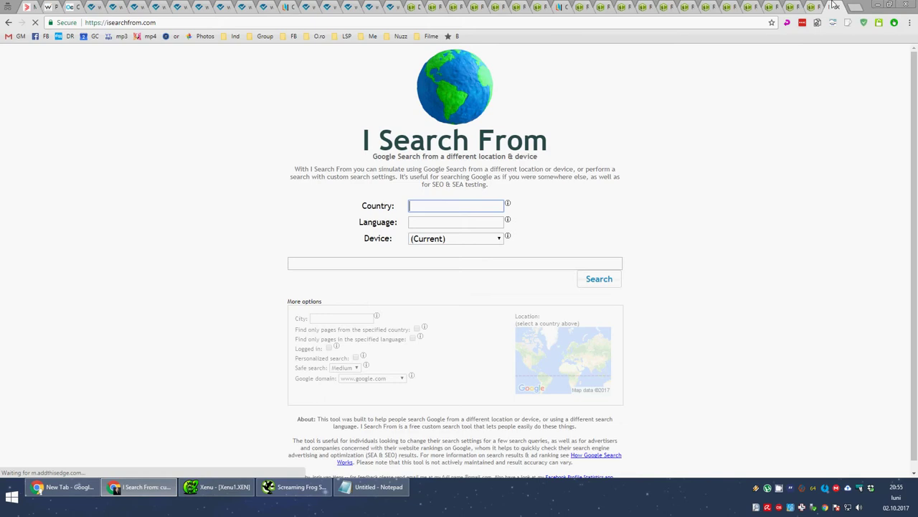
drag(834, 5, 51, 5)
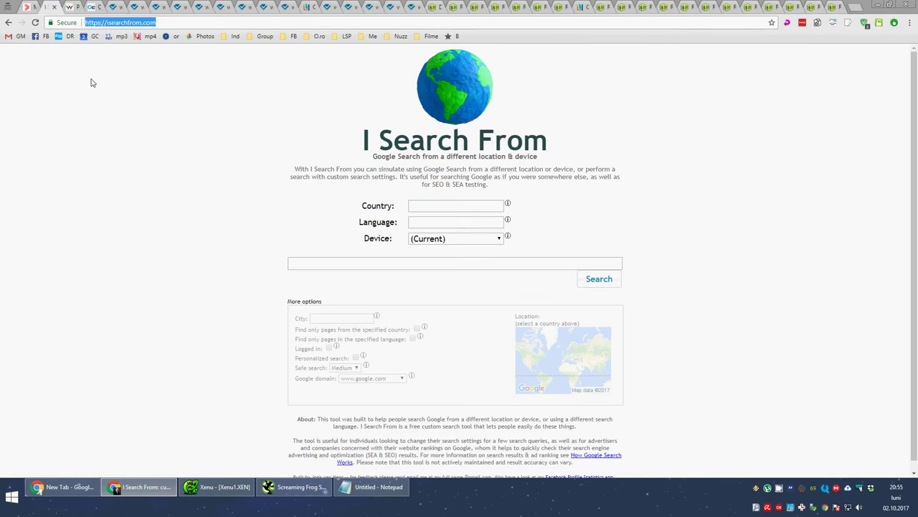
key(alt+Tab)
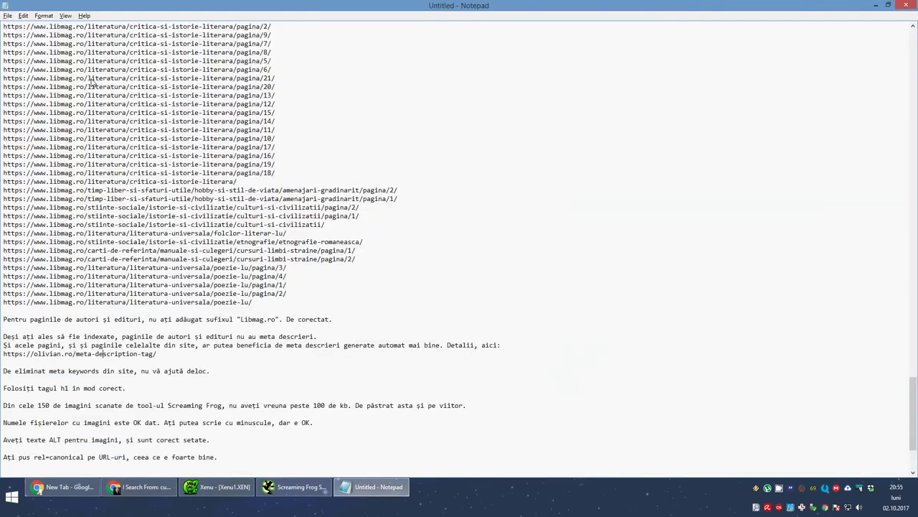
key(End)
key(Return)
text(https://isearchfrom.com/)
Switch back to Chrome and go through the Country, Language, Device and search query fields of I Search From.
key(alt+Tab)
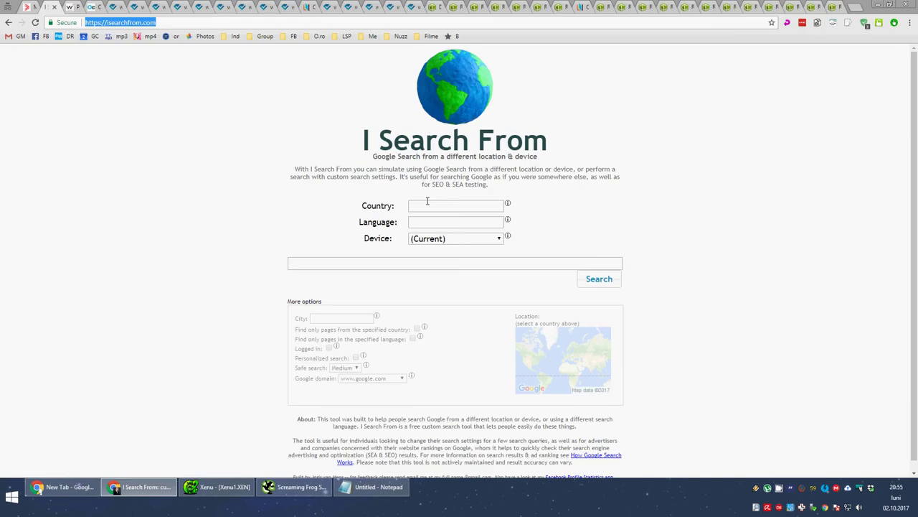
click(428, 201)
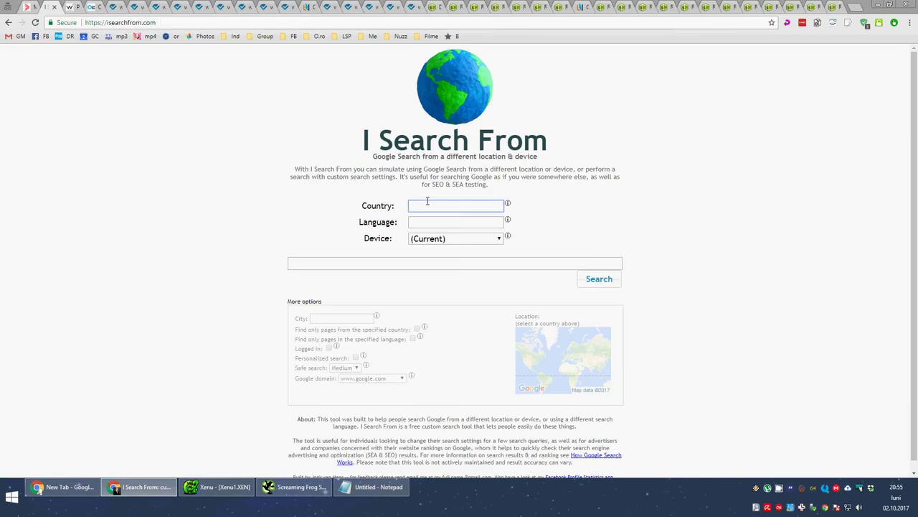
key(Tab)
key(Tab)
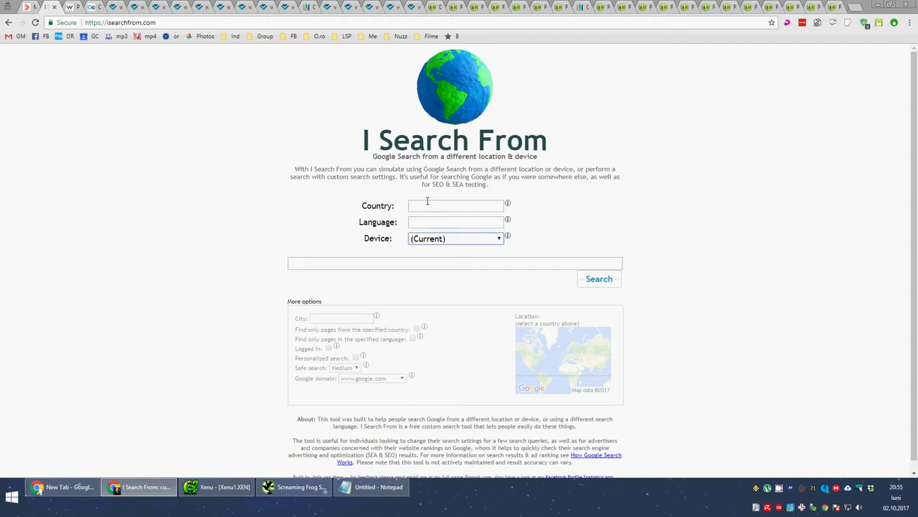
click(420, 263)
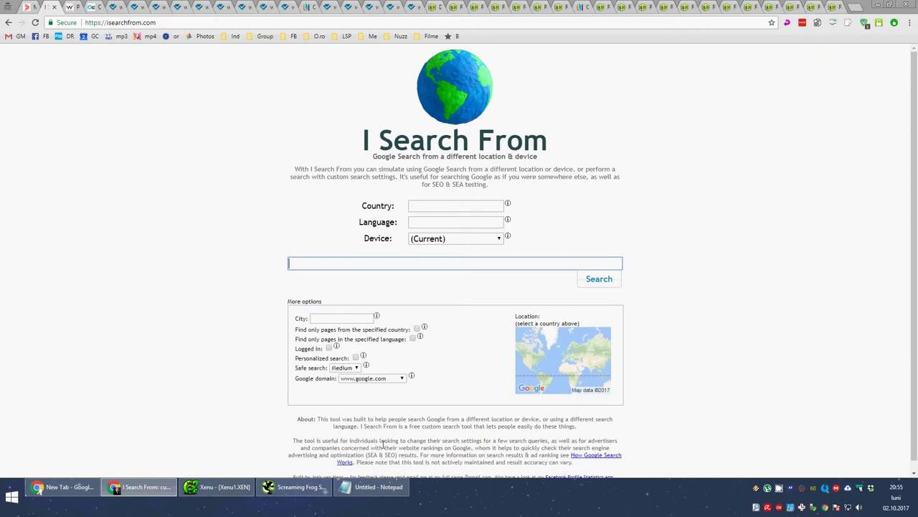
Switch to Screaming Frog and examine the meta descriptions from the book pages down to the author and publisher pages.
click(286, 488)
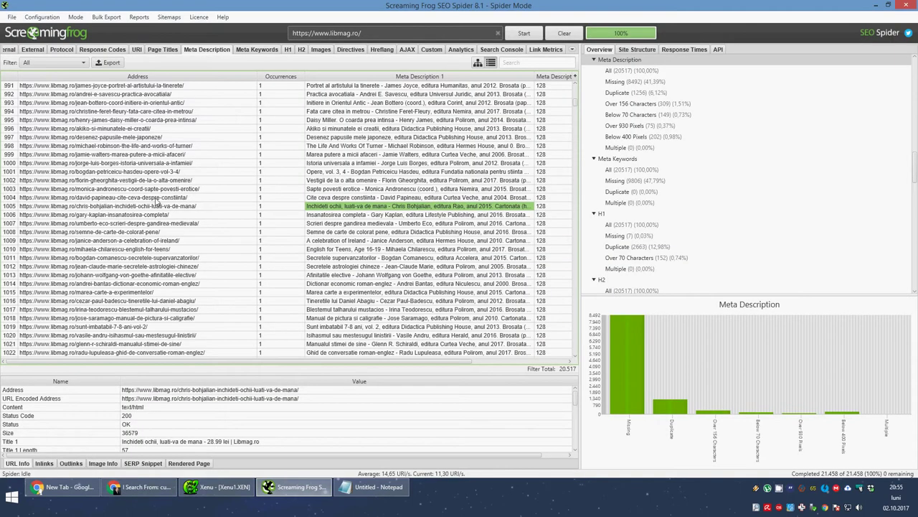
click(446, 157)
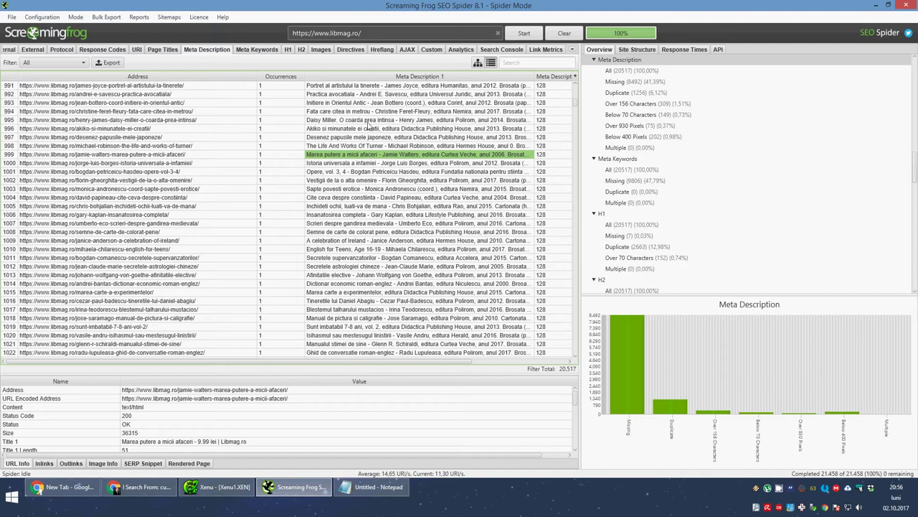
click(261, 52)
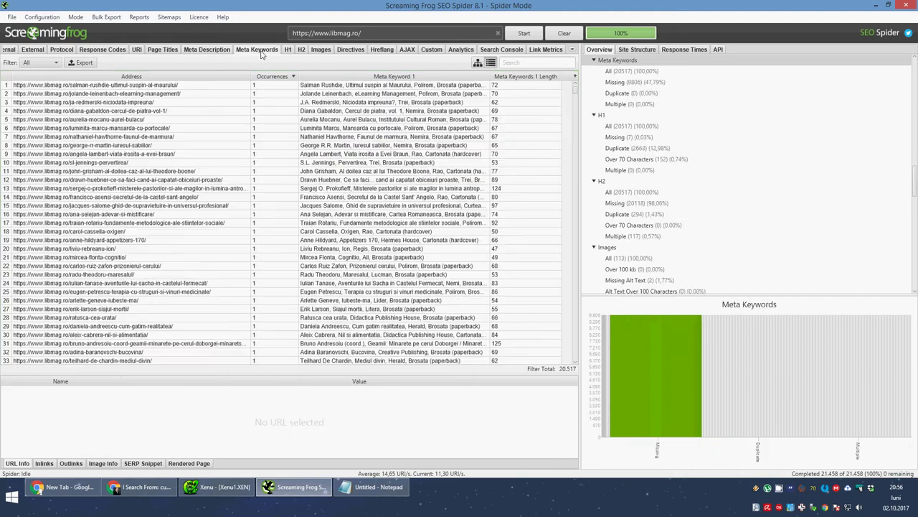
click(207, 49)
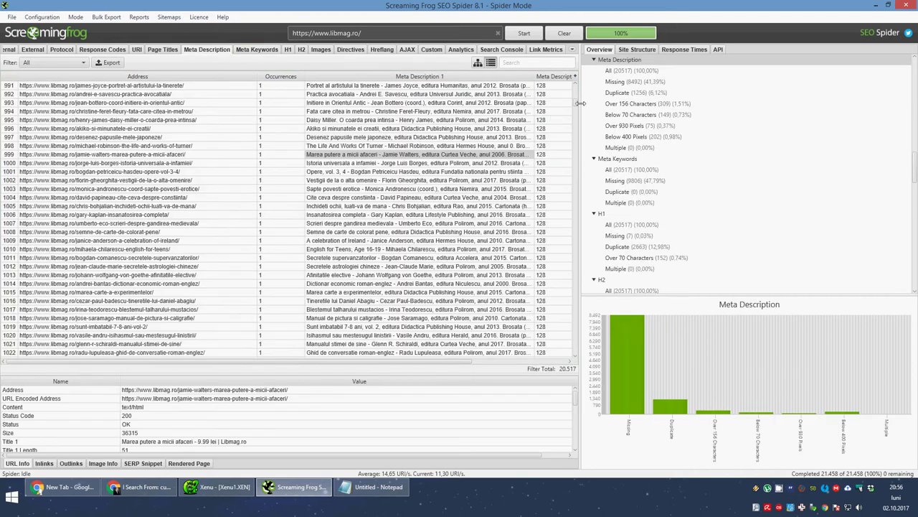
drag(581, 104, 582, 277)
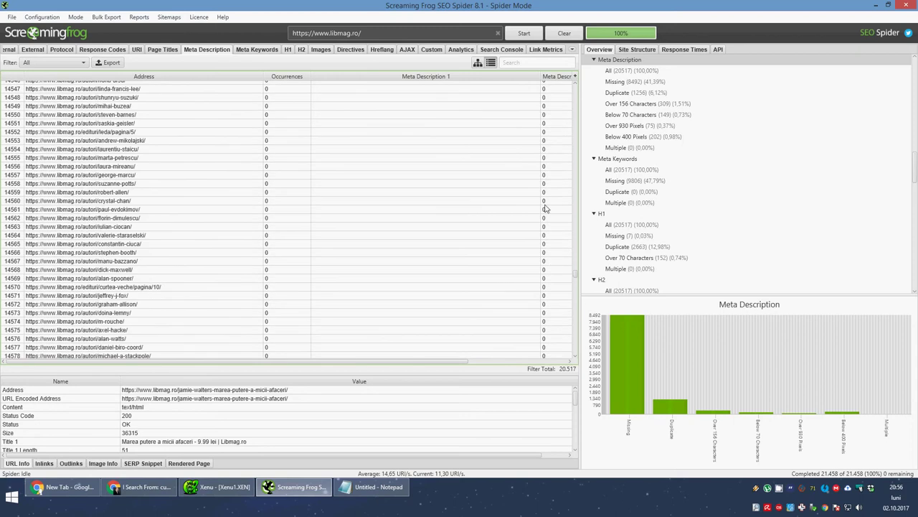
Review the crawl's meta keywords and the H1 and H2 headings of the listed pages.
click(260, 50)
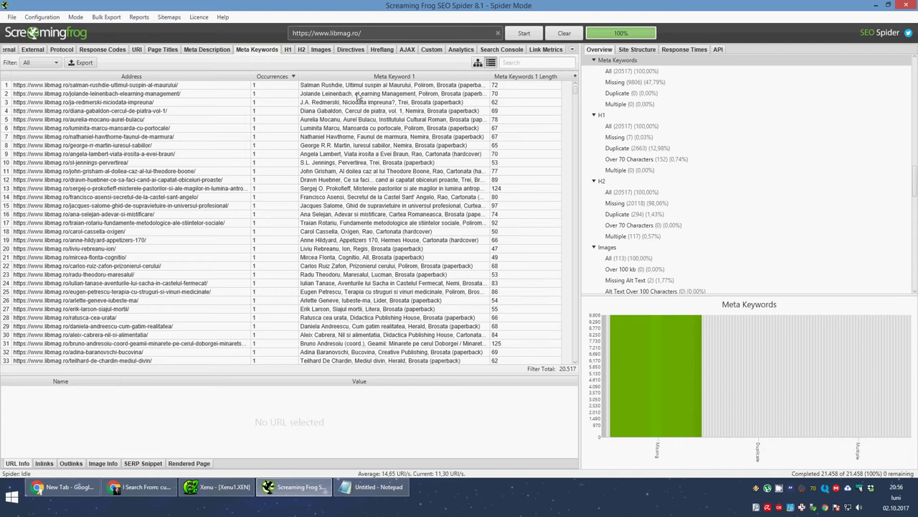
click(290, 51)
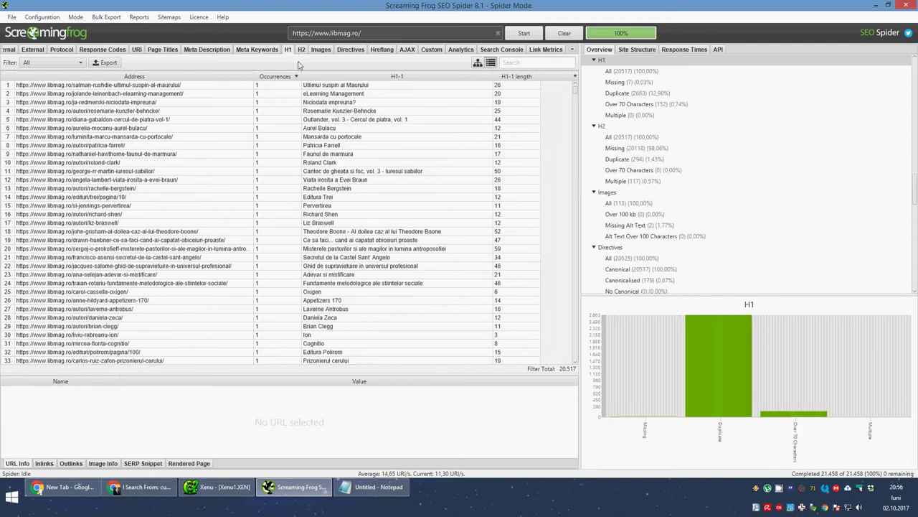
click(362, 103)
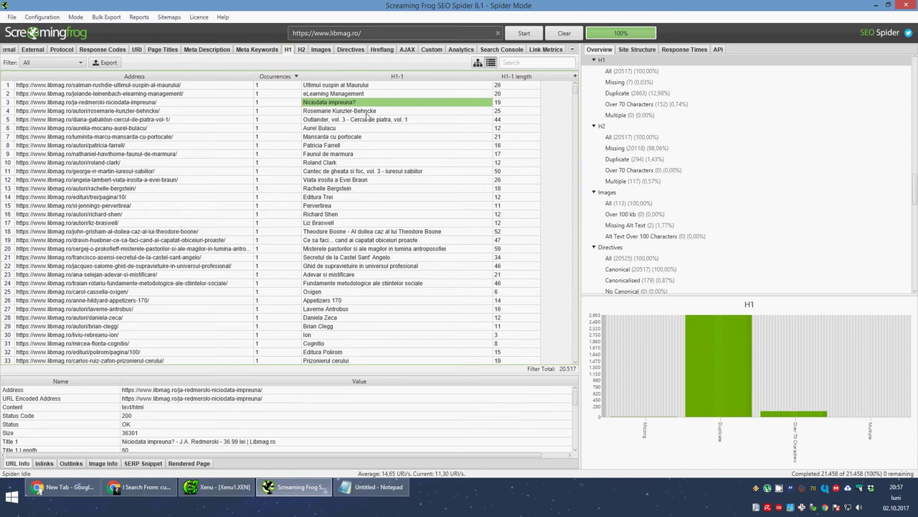
click(305, 51)
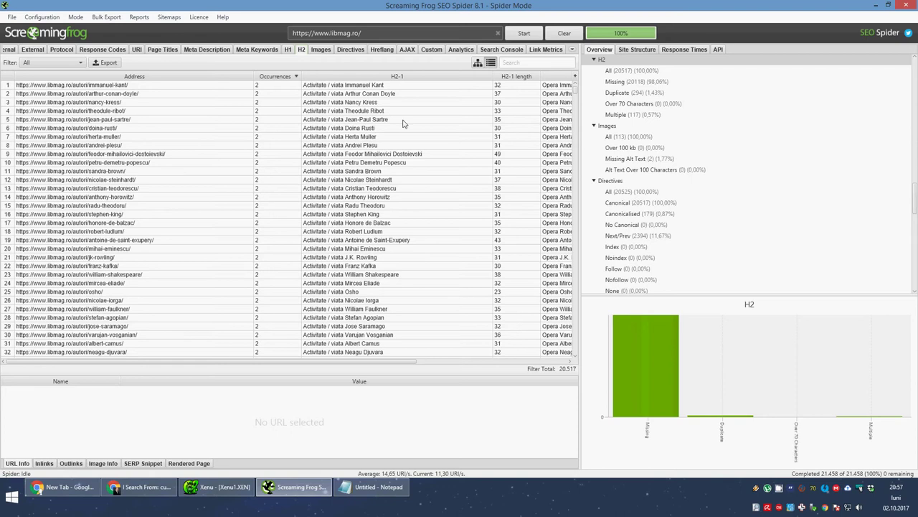
Review the crawled images from the largest size down, checking the file names of individual author pictures.
click(323, 48)
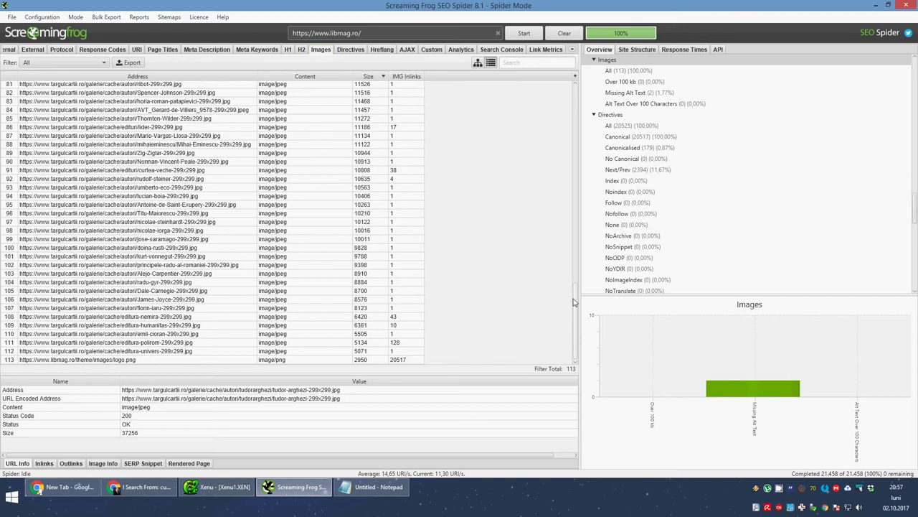
drag(575, 302, 583, 92)
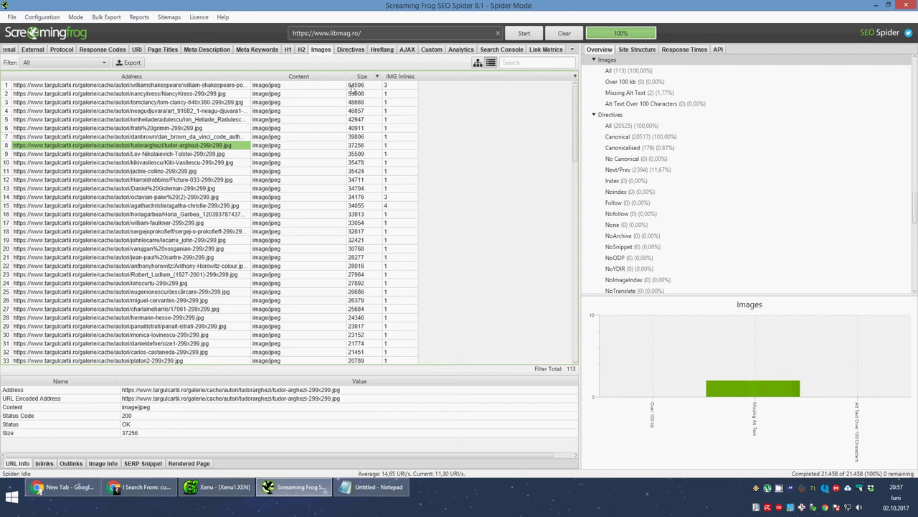
click(180, 103)
click(176, 154)
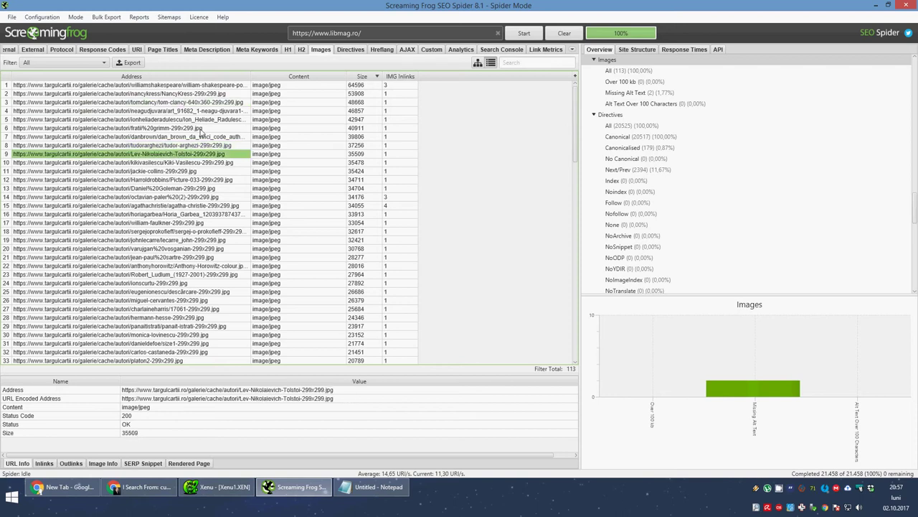
View the crawl's directives, then switch to the Notepad audit notes and highlight the remark about image ALT texts.
click(352, 53)
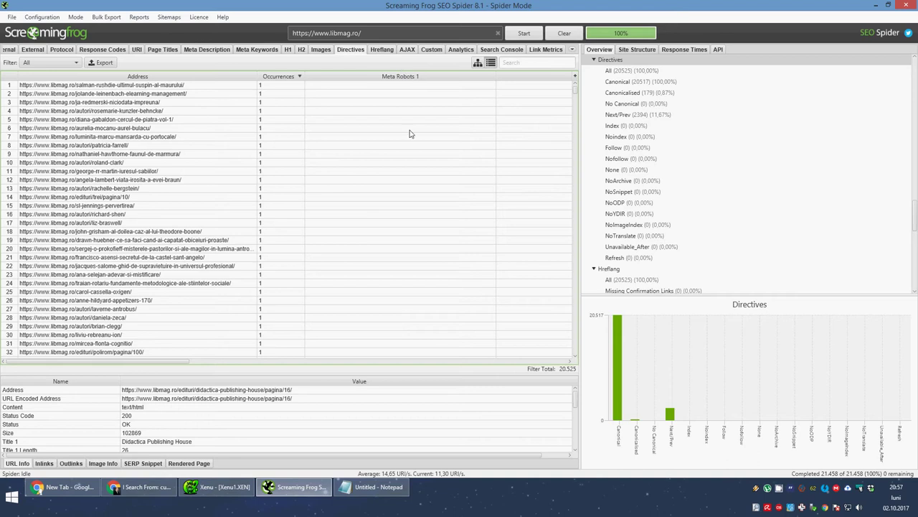
click(356, 476)
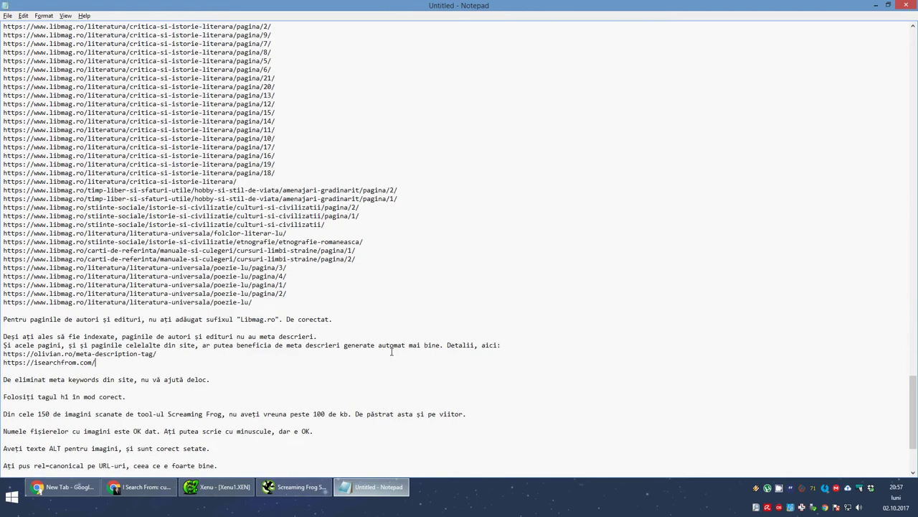
click(285, 267)
scroll(283, 264, down, 4)
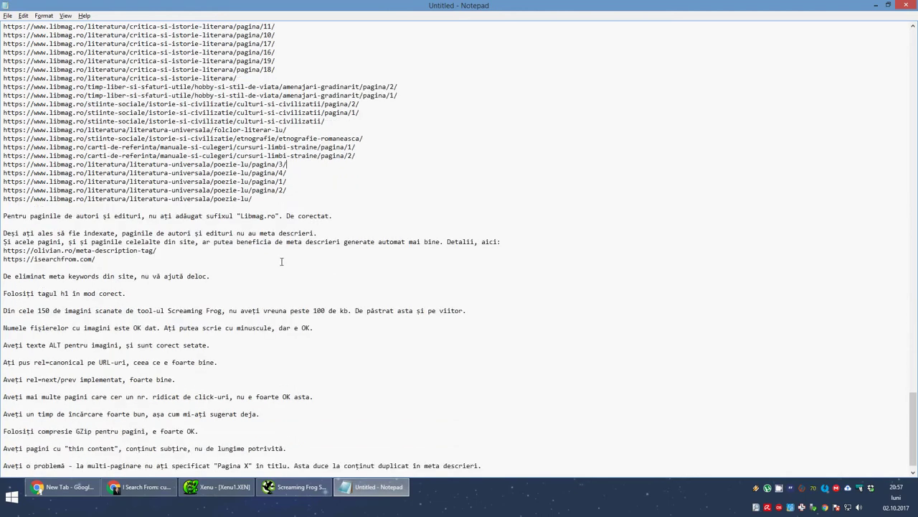
scroll(281, 261, down, 1)
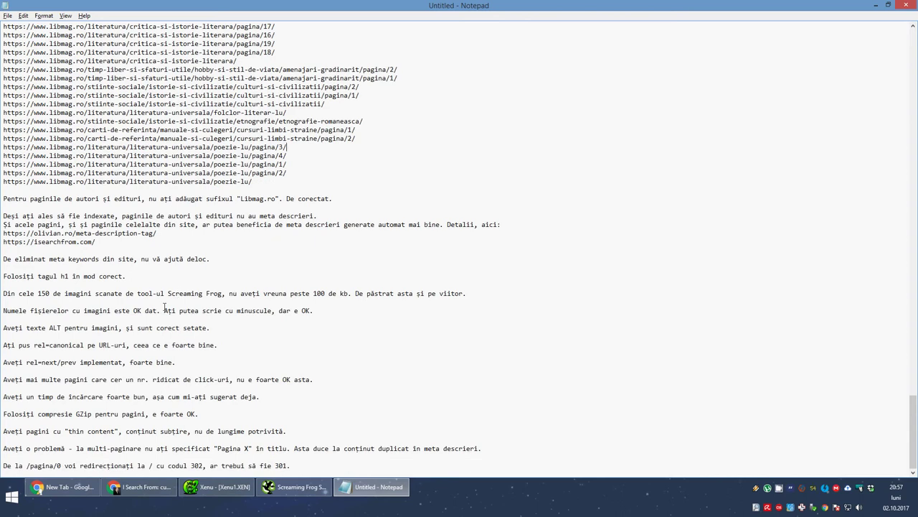
drag(43, 327, 141, 328)
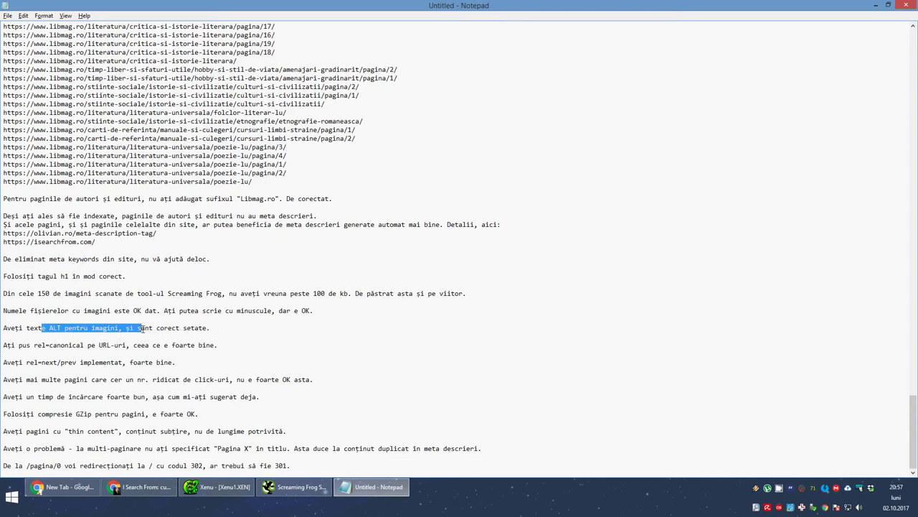
Switch to the Oferta carti Polirom tab in Chrome, open the Biongrafie book page and inspect its cover image's code.
click(144, 488)
click(311, 5)
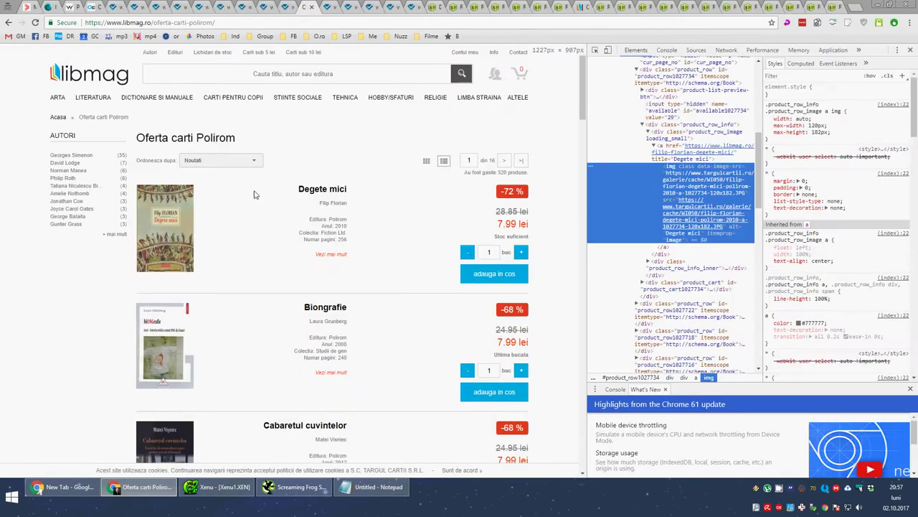
mouse_move(667, 188)
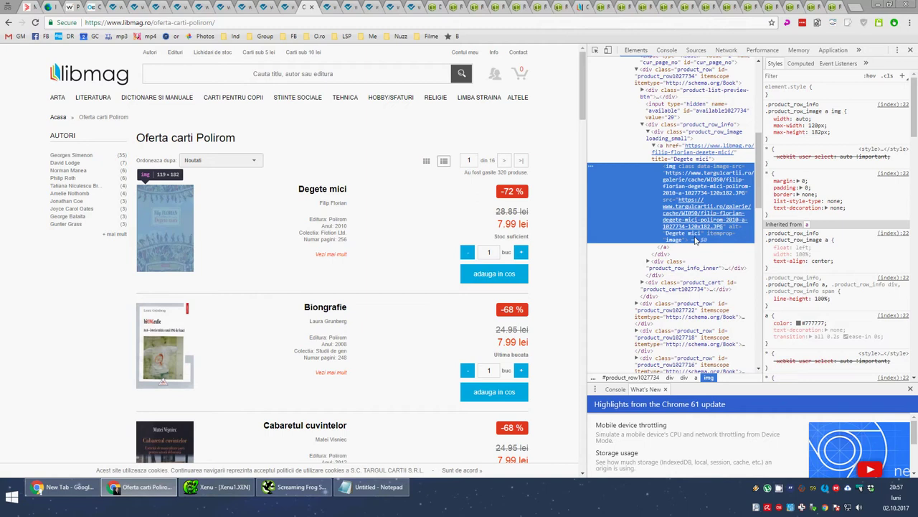
click(325, 307)
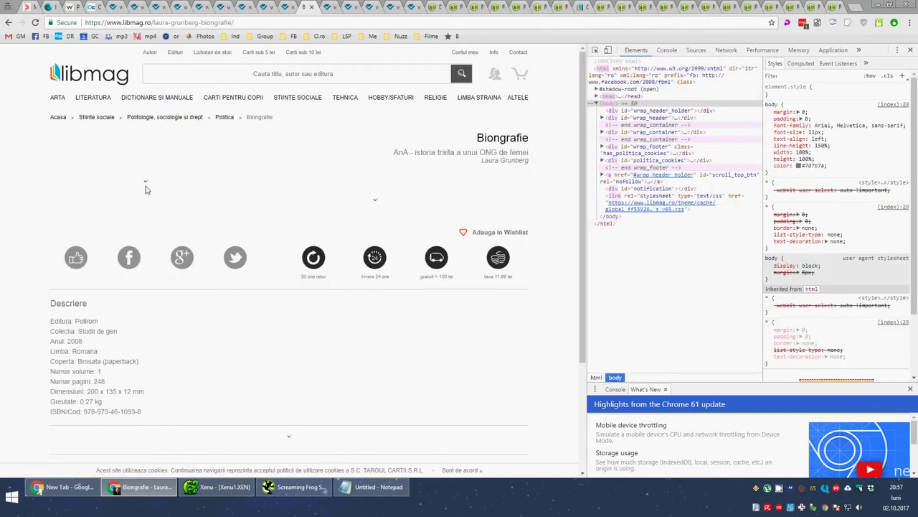
right_click(214, 185)
click(241, 355)
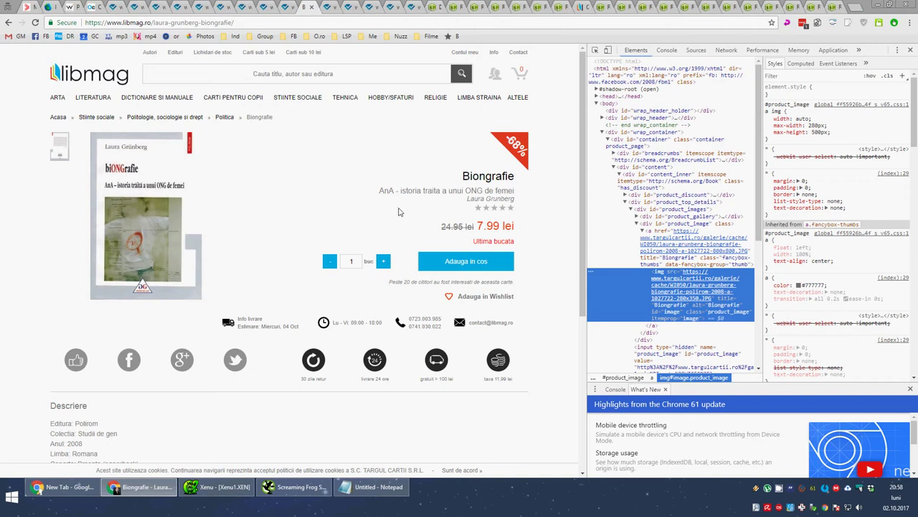
Open the Al-Hallag page from the Autori list, inspect the Divan cover image's code, and close the libmag tab.
click(150, 52)
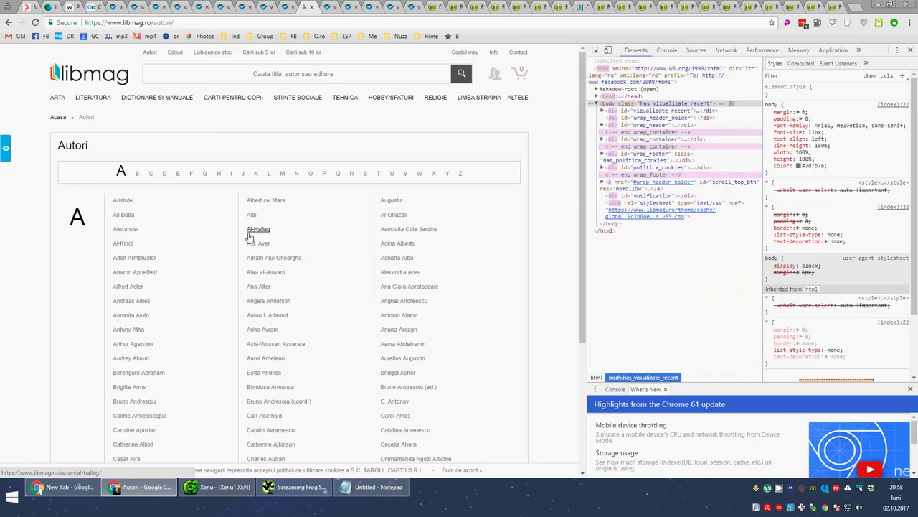
click(249, 229)
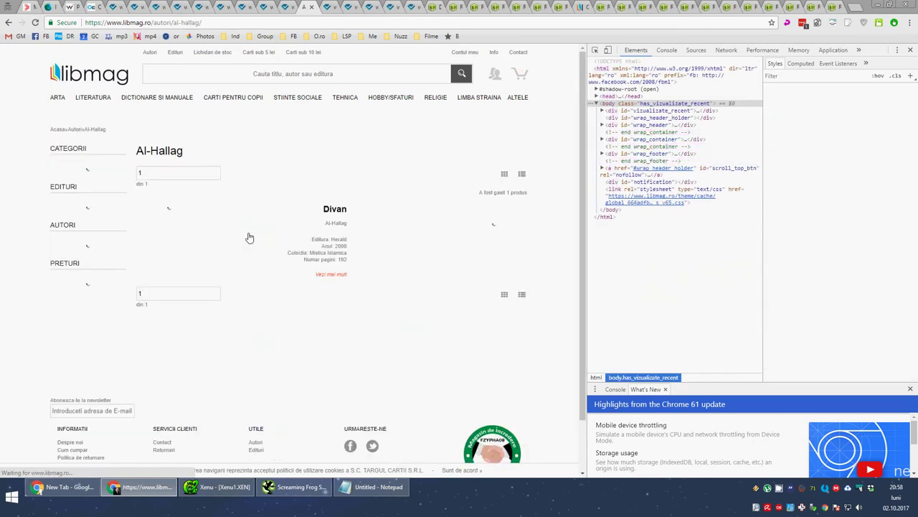
right_click(169, 220)
click(224, 388)
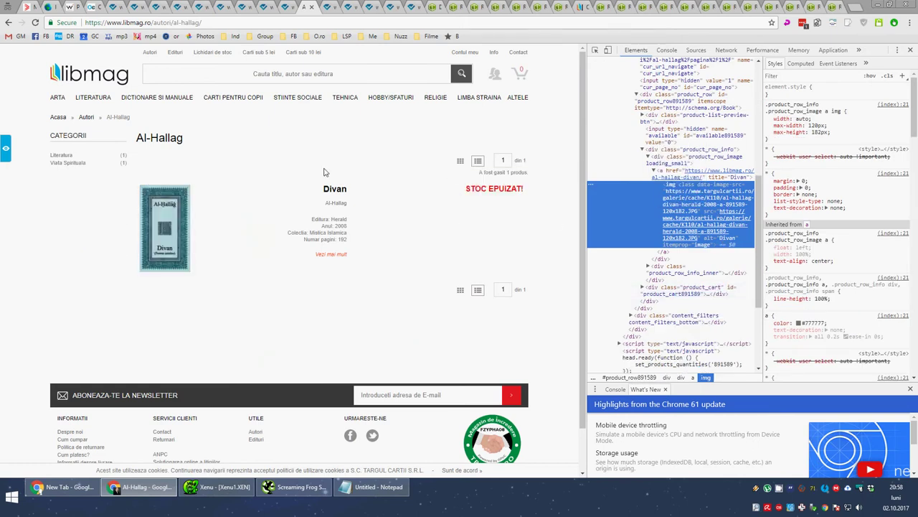
click(316, 7)
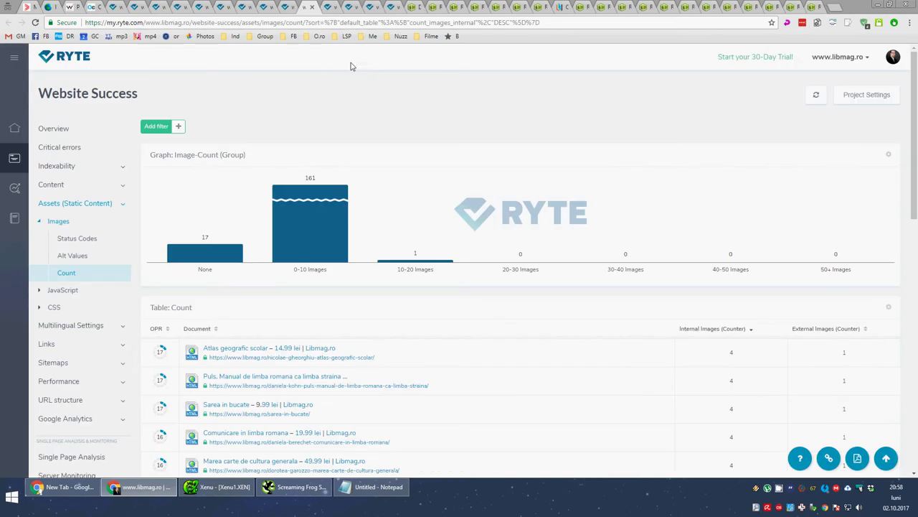
Check the rel=canonical note in Notepad against the Web CEO tab, viewing its libmag.ro project overview down to Site visibility.
click(71, 6)
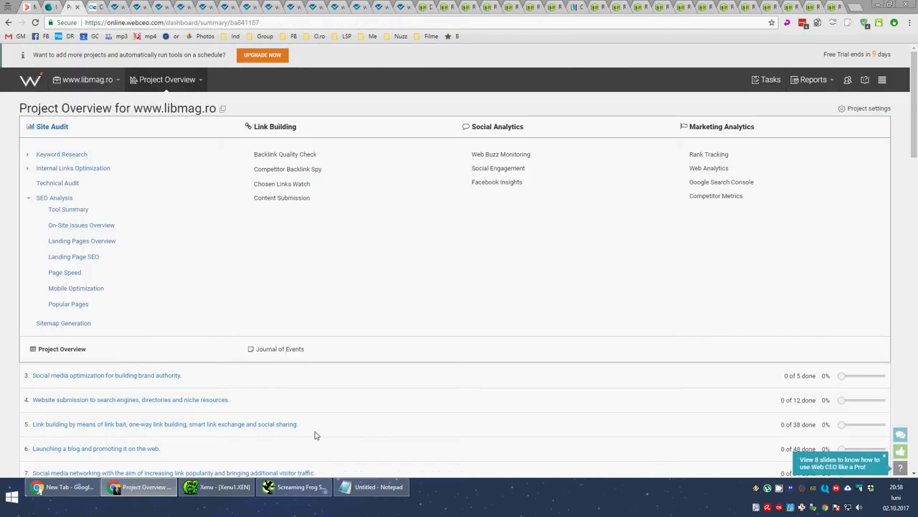
click(372, 486)
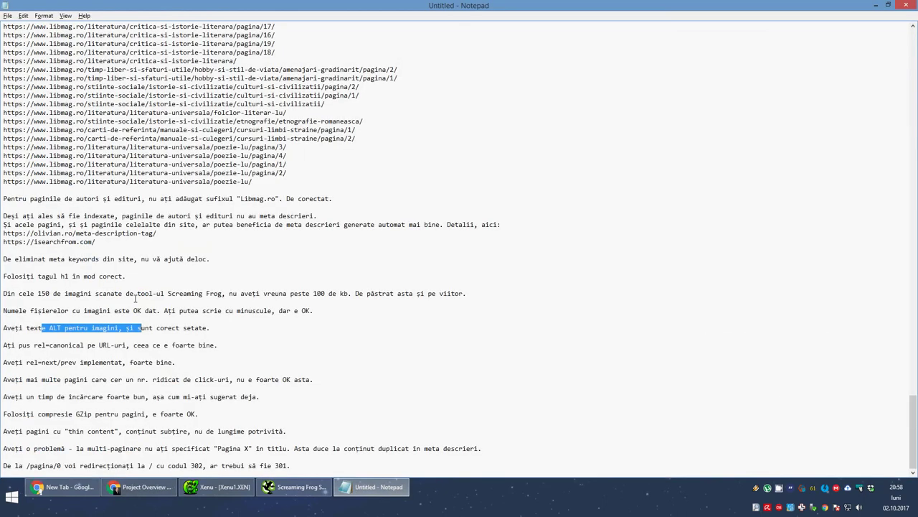
click(121, 345)
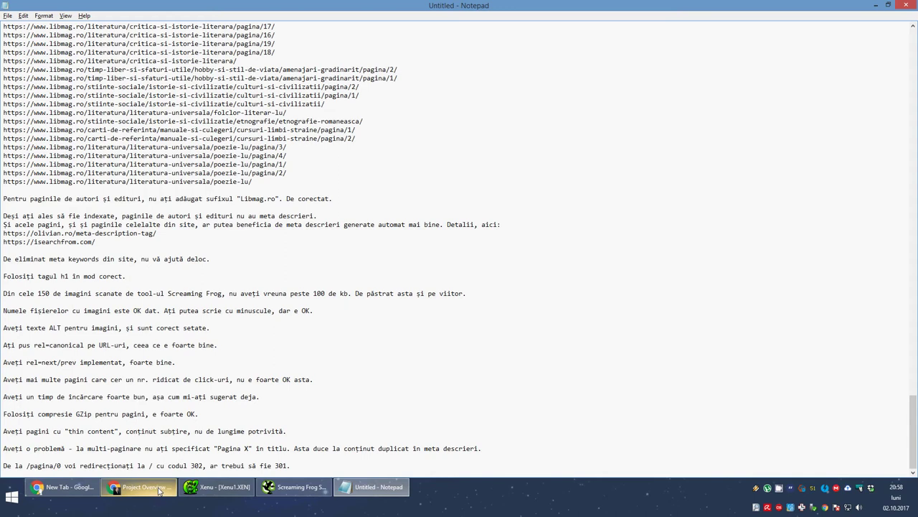
click(159, 489)
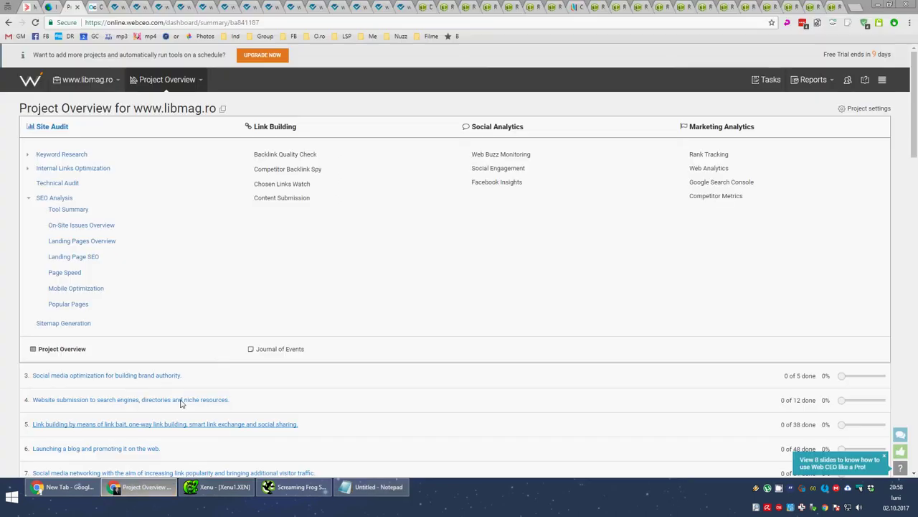
scroll(349, 285, down, 3)
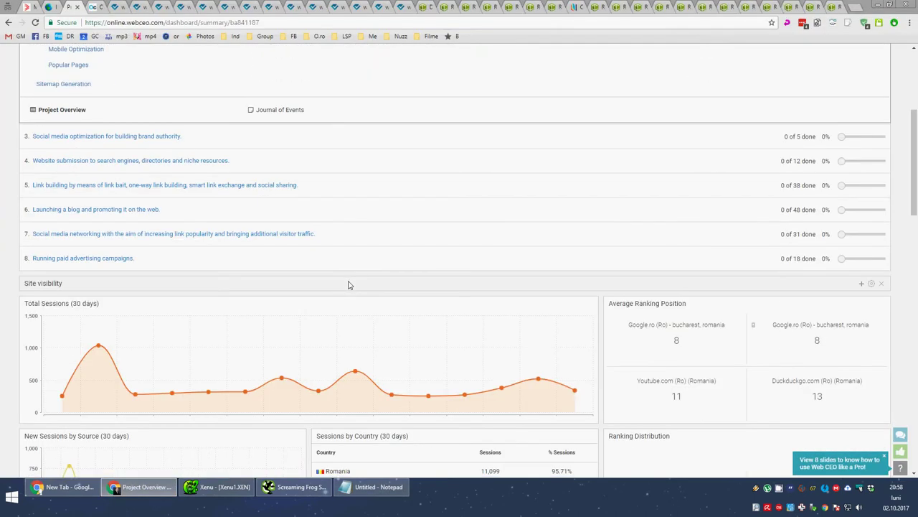
Look through the site visibility, broken links and social engagement widgets of the libmag.ro overview, returning to its beginning.
scroll(348, 285, down, 3)
scroll(345, 294, down, 7)
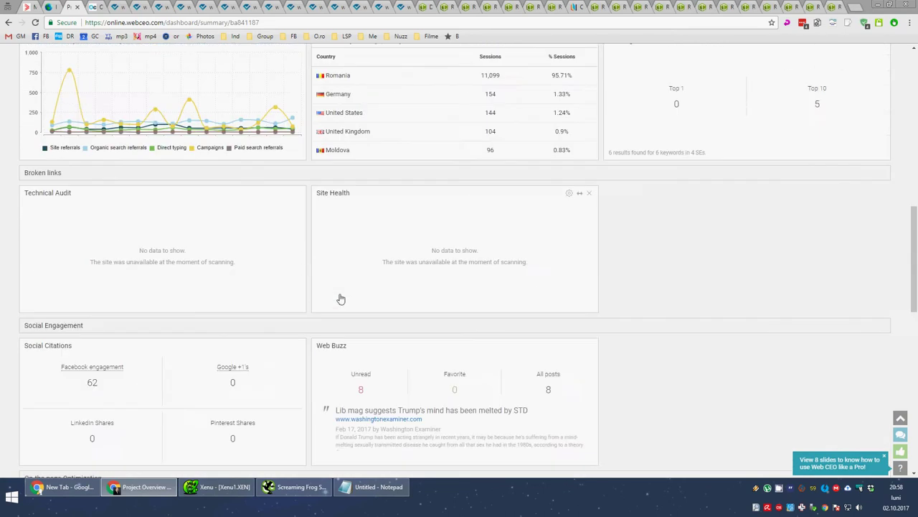
scroll(341, 299, up, 5)
scroll(341, 300, up, 2)
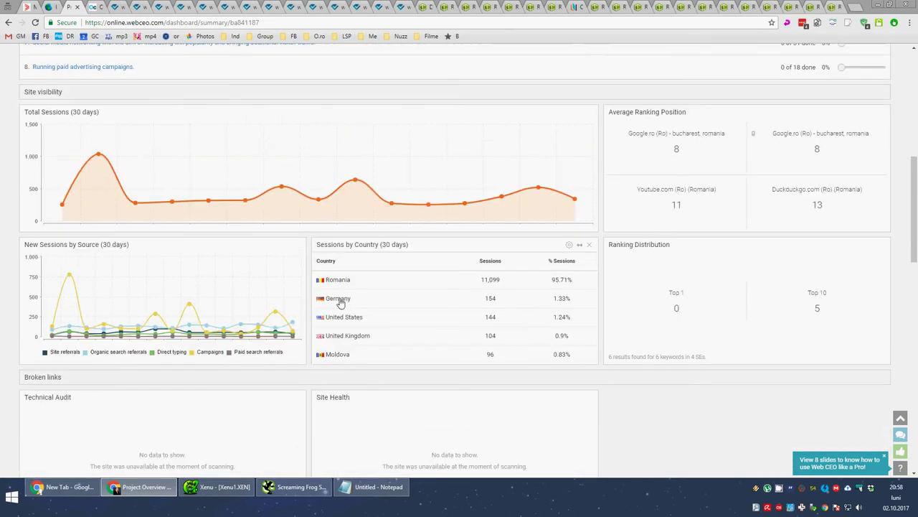
scroll(341, 302, up, 3)
scroll(341, 304, up, 3)
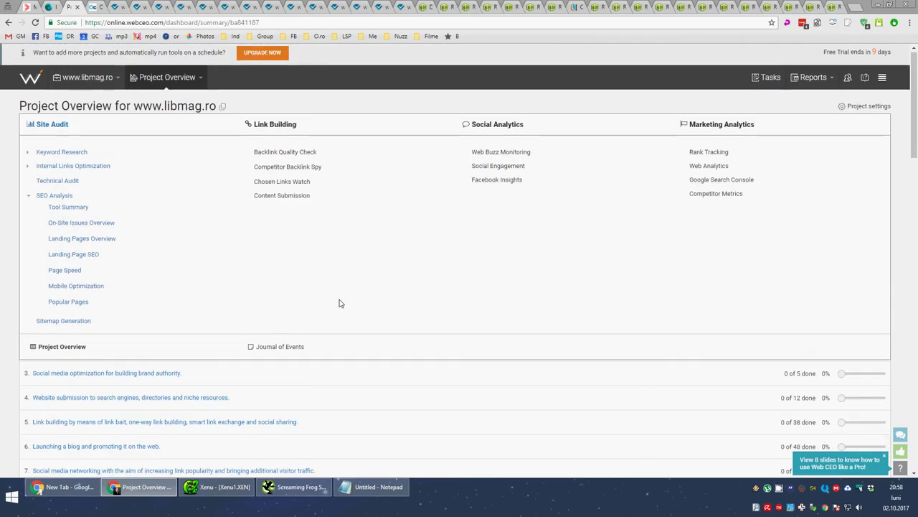
Switch to the OnCrawl summary of libmag.ro and examine the page depth distribution chart, including the bar for depth 10.
click(95, 6)
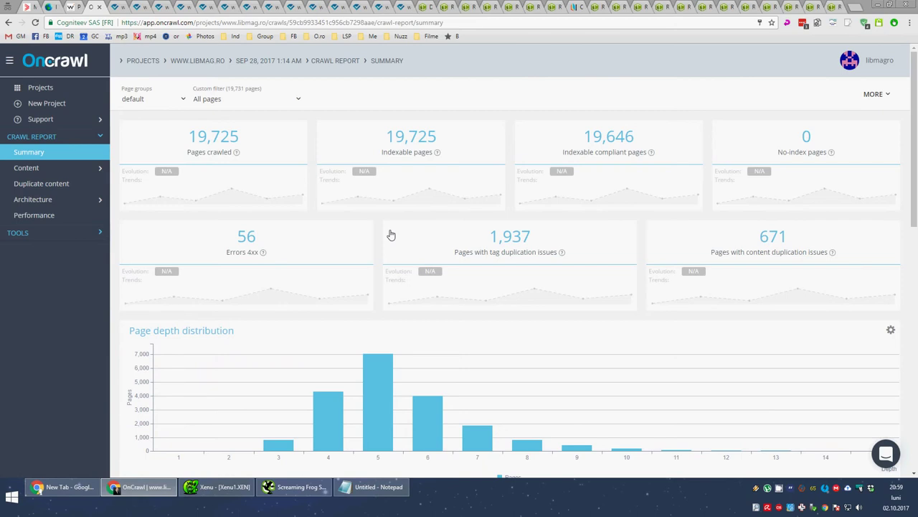
scroll(391, 235, down, 1)
mouse_move(262, 359)
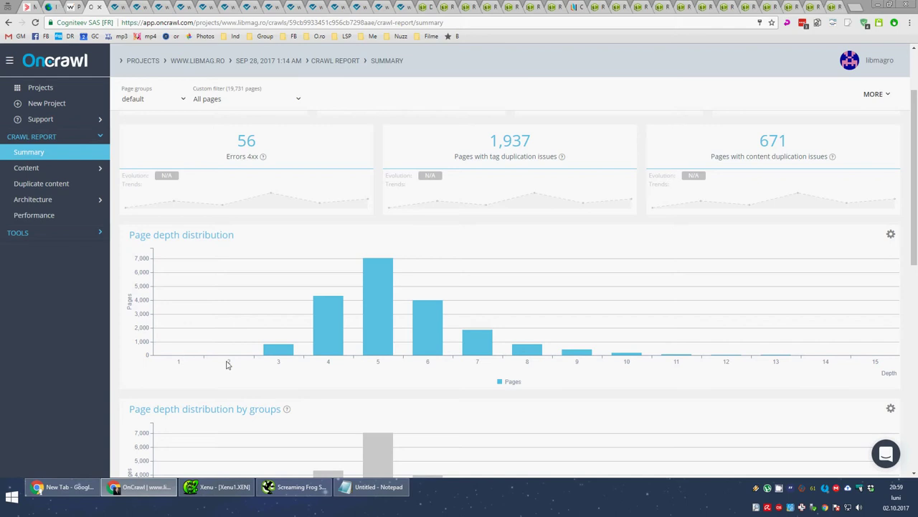
mouse_move(234, 358)
mouse_move(631, 357)
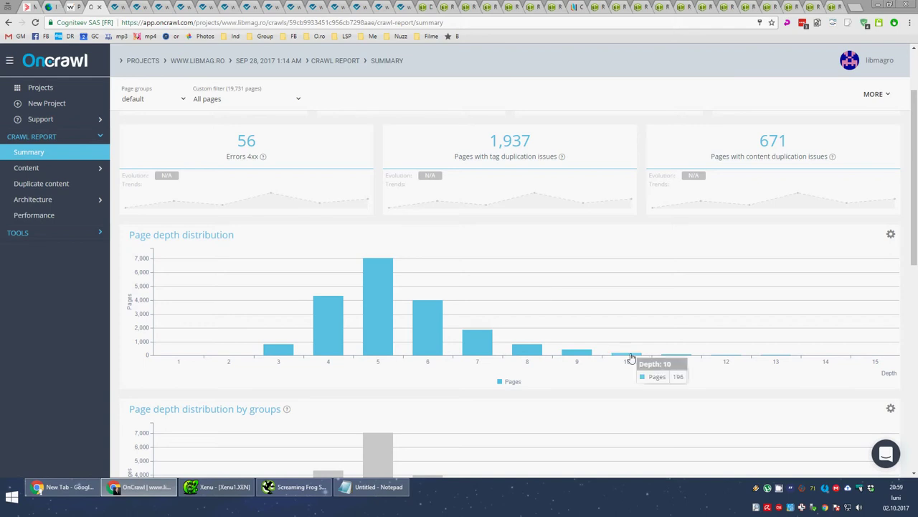
Compare the page depth distribution with its breakdown by groups, continuing to the Load time and Links breakdown charts.
scroll(625, 332, down, 1)
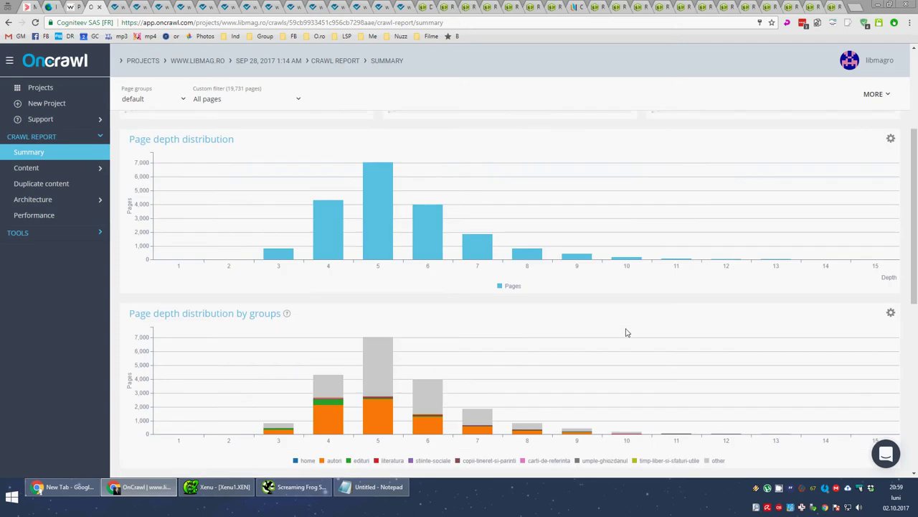
mouse_move(393, 248)
mouse_move(319, 256)
mouse_move(405, 290)
scroll(419, 296, down, 1)
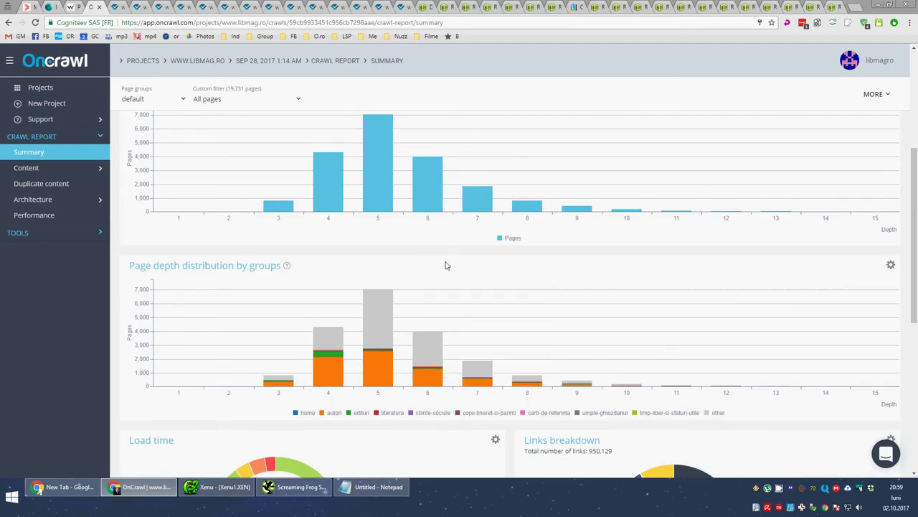
scroll(445, 265, up, 1)
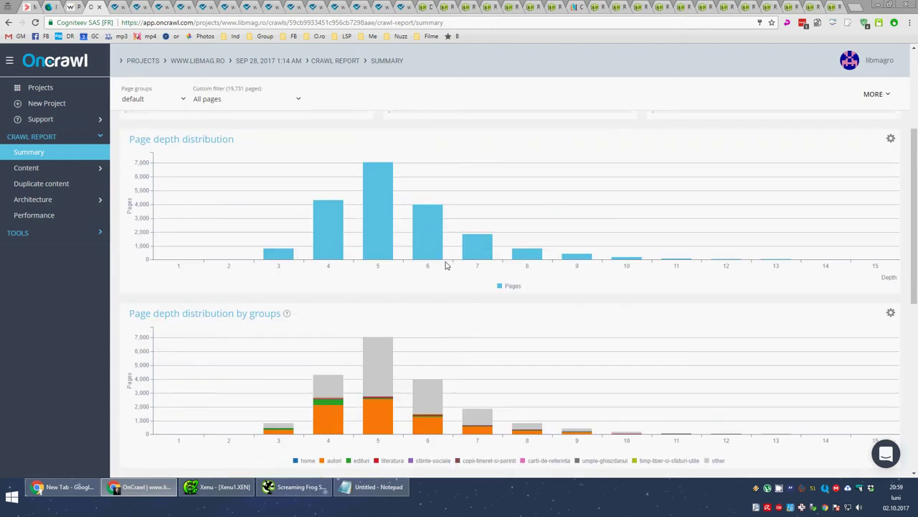
scroll(445, 265, down, 4)
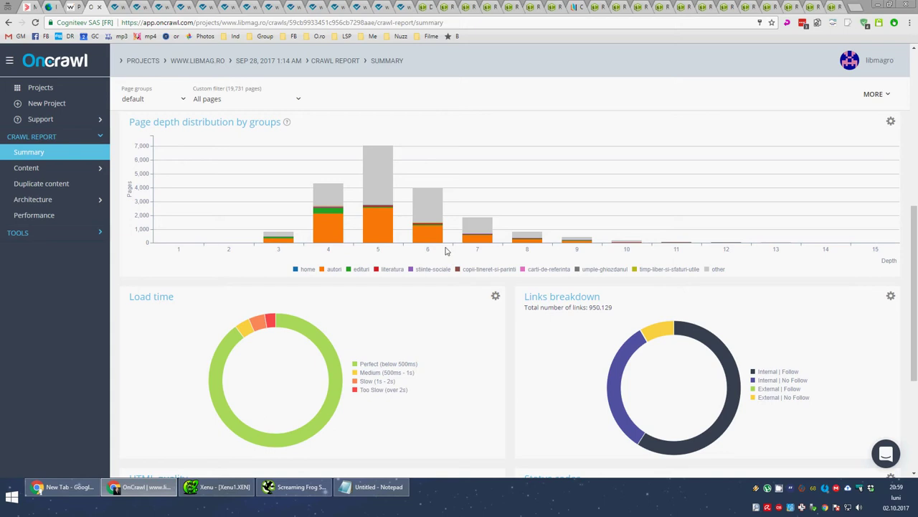
Return to the Web CEO tab, load libmag.ro in it and open the Carti pentru copii category.
click(71, 5)
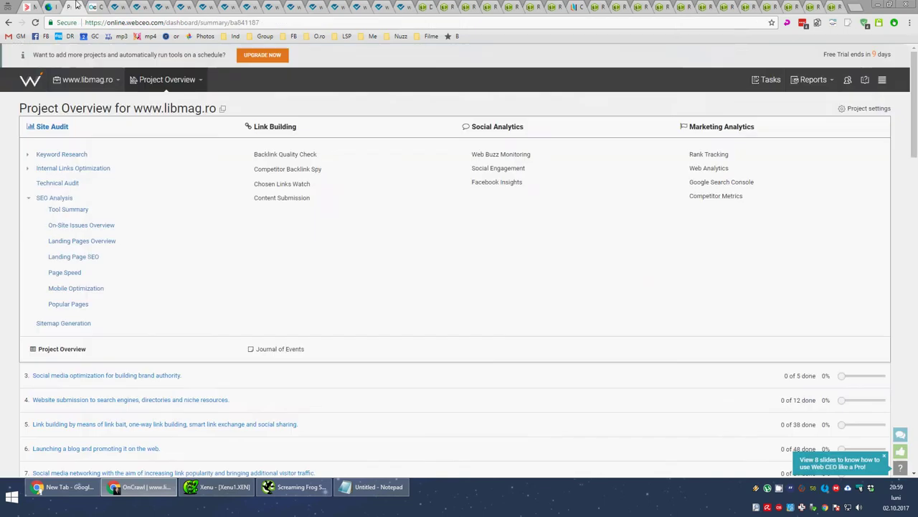
click(91, 26)
text(libmag.ro)
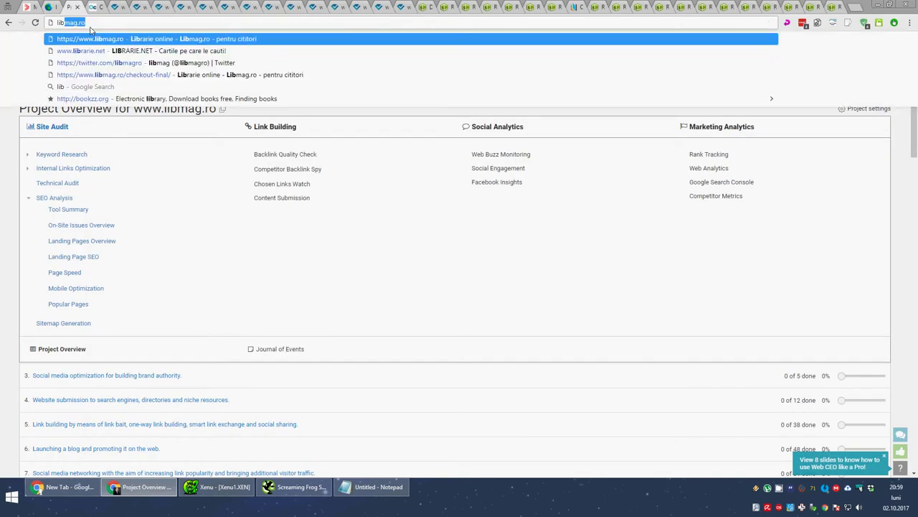
key(Return)
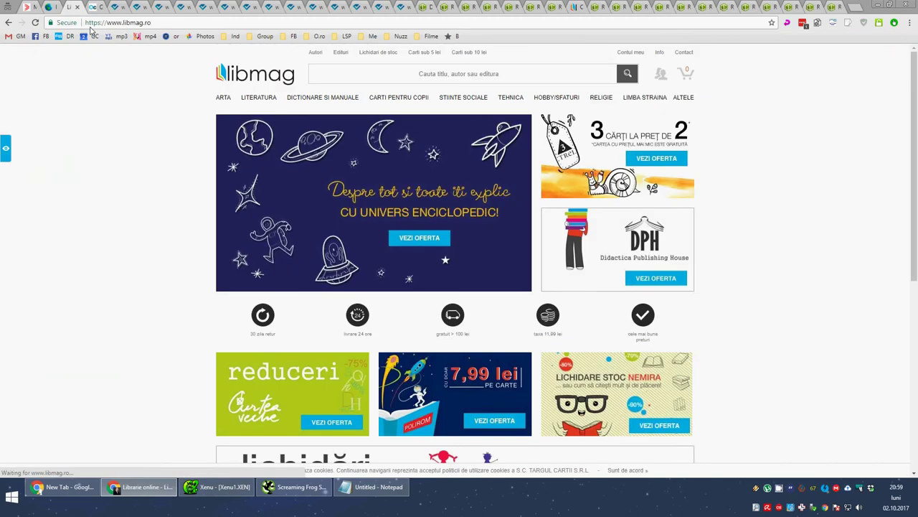
click(421, 99)
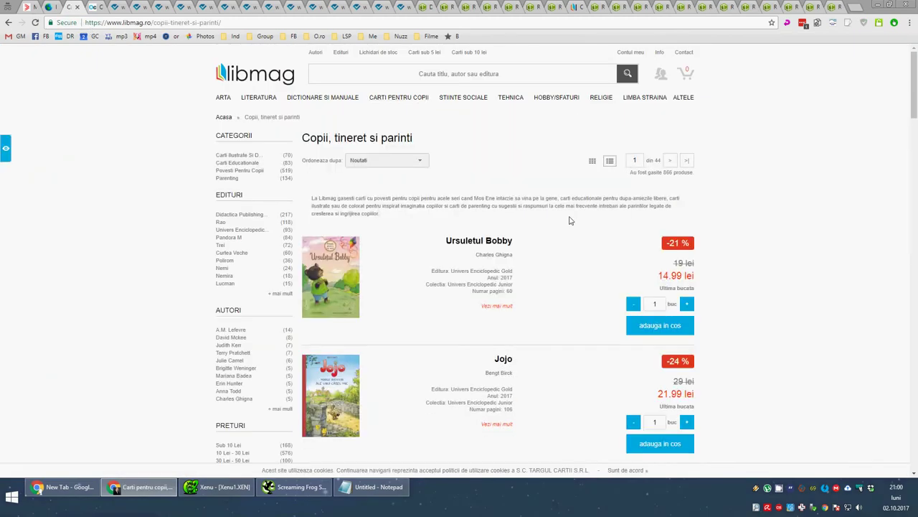
Look through the Copii, tineret si parinti book listing down to its pagination and back to the category heading.
scroll(635, 204, down, 3)
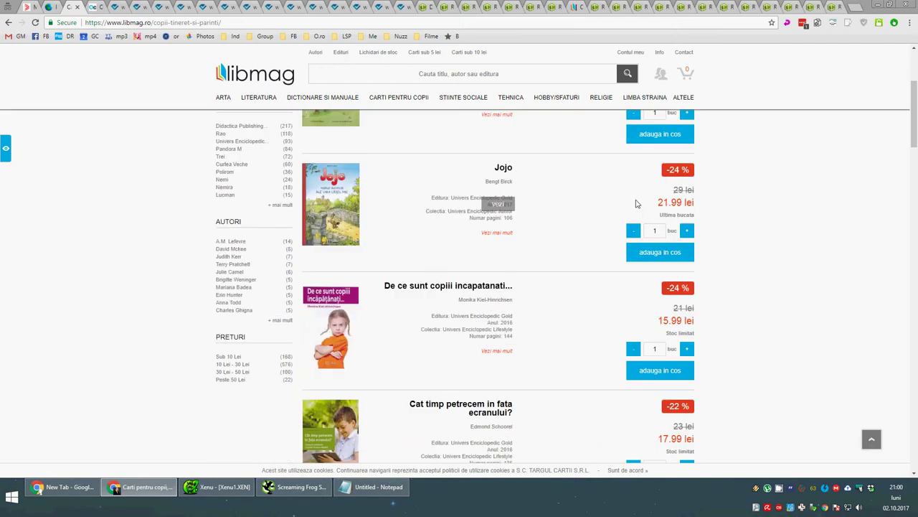
scroll(635, 203, down, 20)
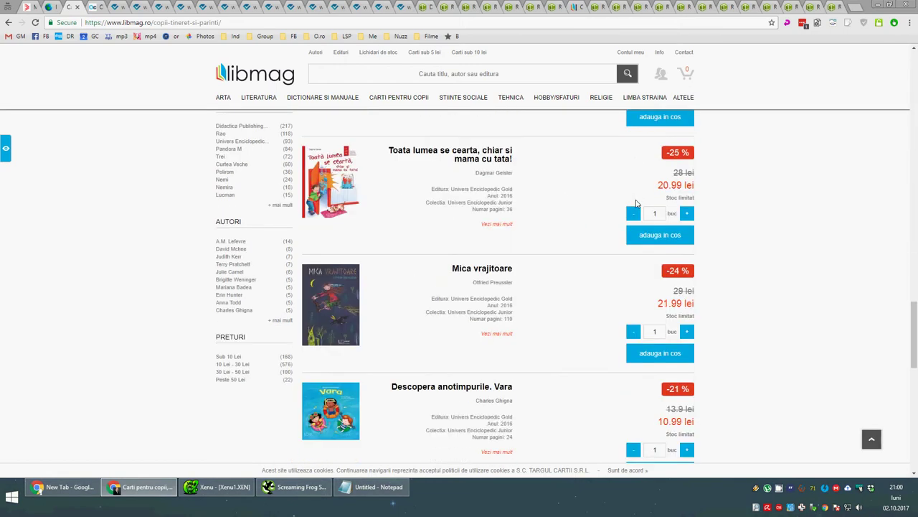
scroll(634, 204, down, 7)
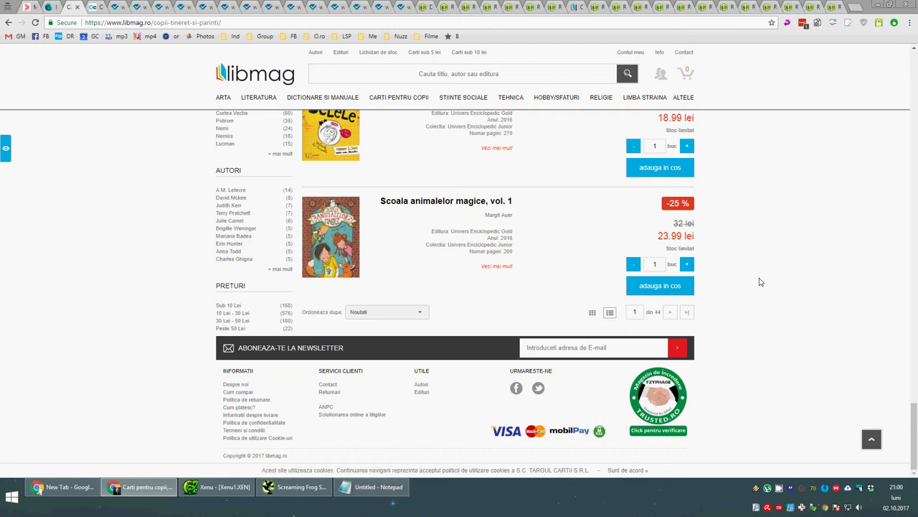
drag(914, 436, 915, 97)
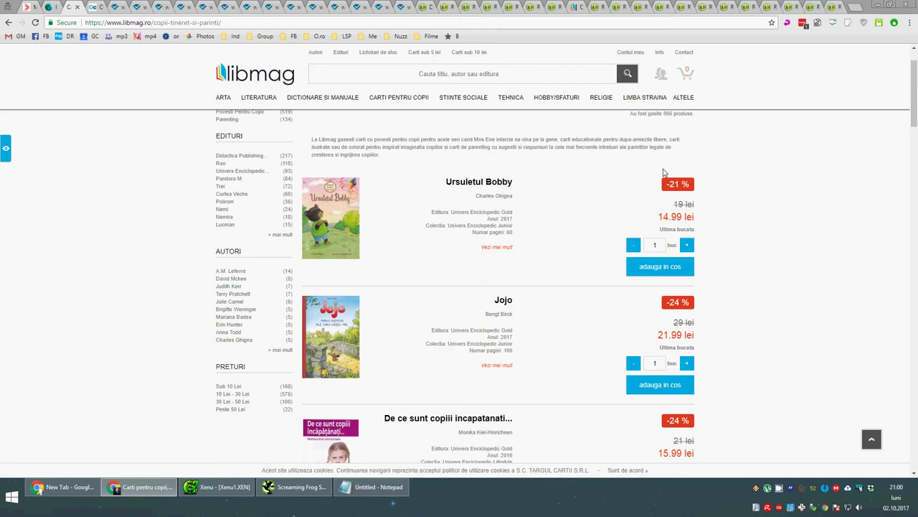
scroll(610, 179, up, 1)
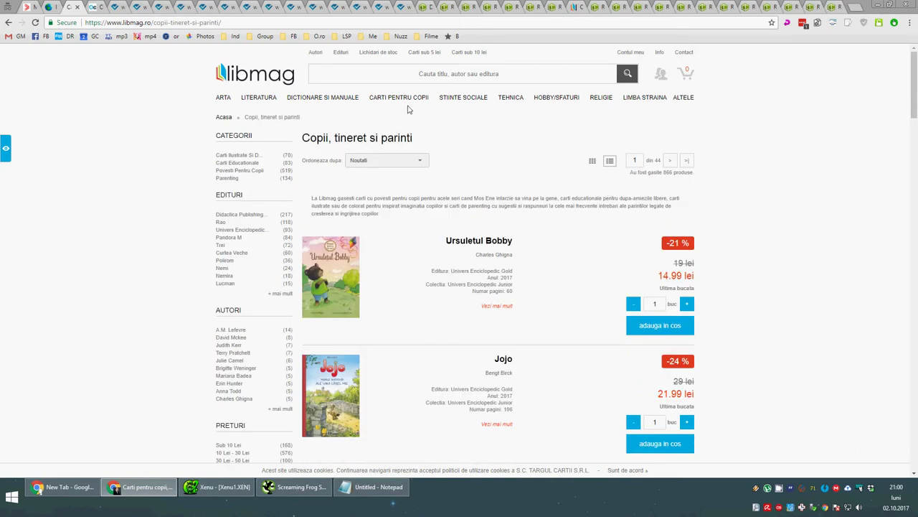
Sort the Copii, tineret si parinti listing by Cele mai vandute.
click(118, 5)
click(75, 6)
click(399, 164)
click(407, 184)
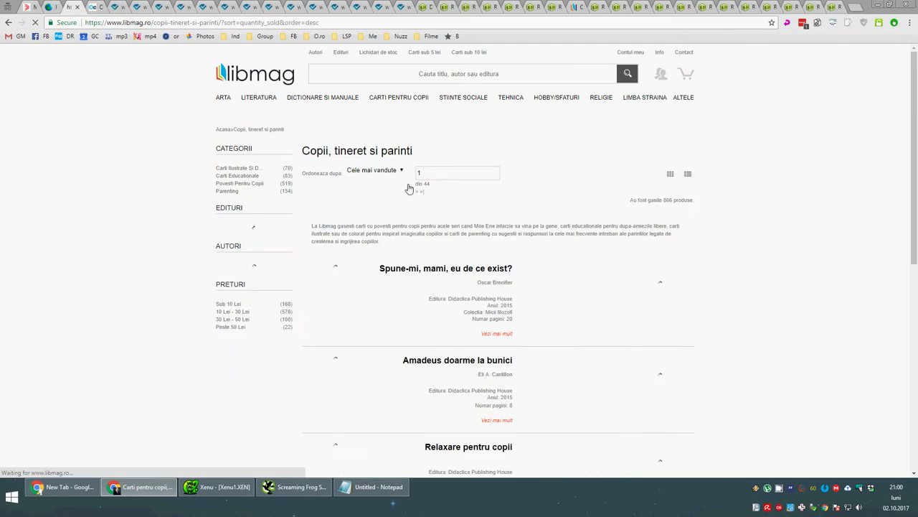
Open the Stiinte sociale category and view the available sort orders, keeping Noutati.
click(473, 101)
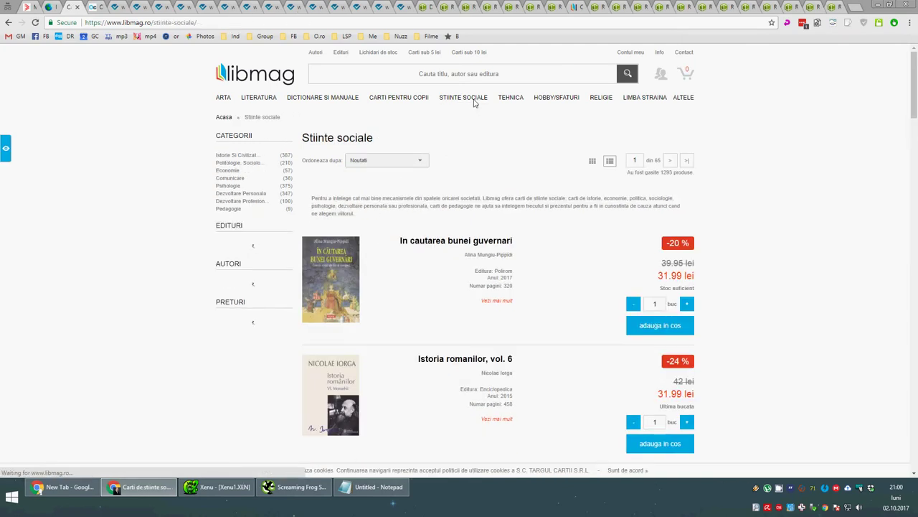
click(414, 160)
click(415, 161)
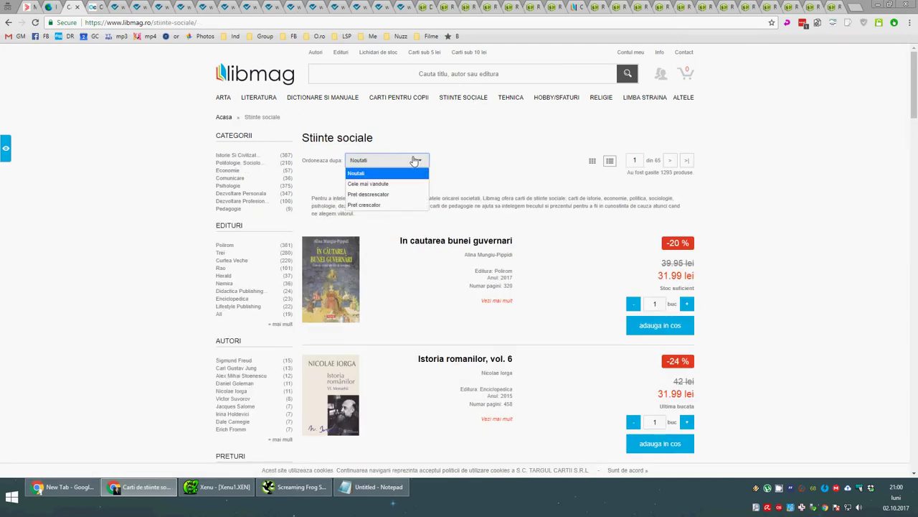
click(415, 161)
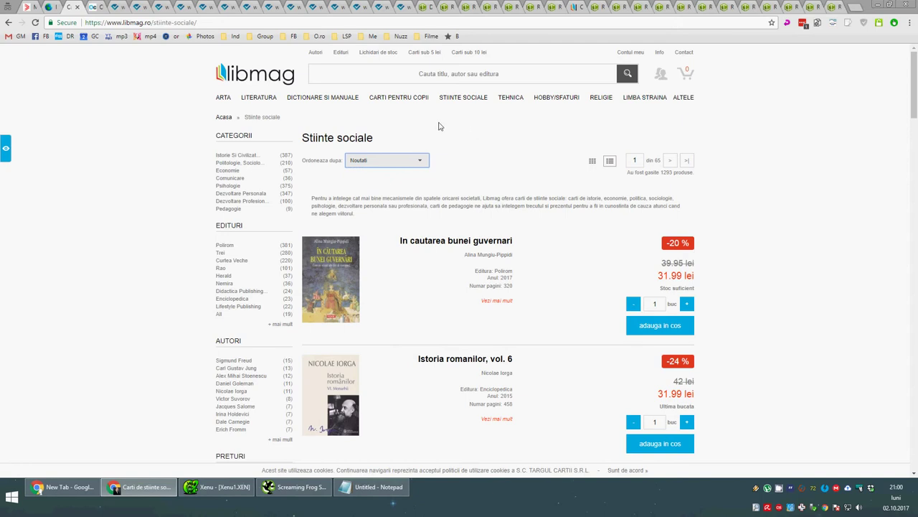
Return to the OnCrawl tab, then switch to the Notepad audit notes and highlight part of the loading time remark.
click(99, 6)
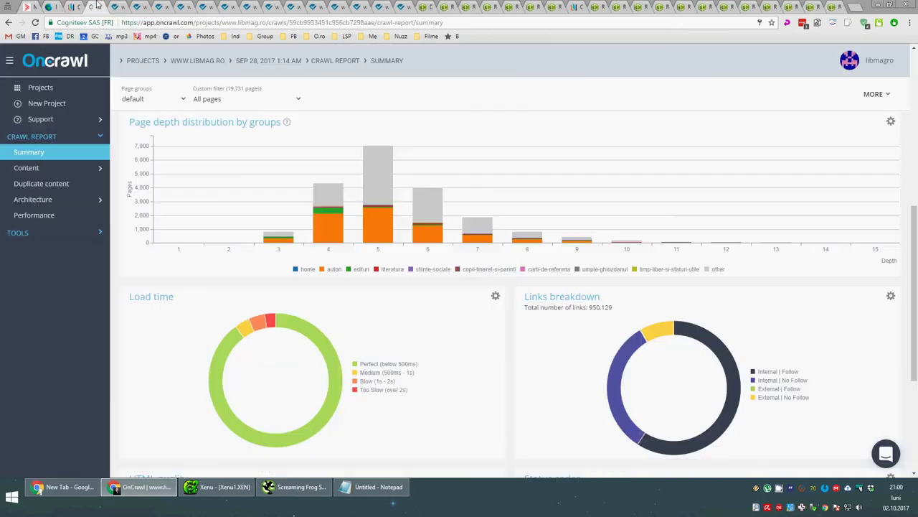
click(373, 484)
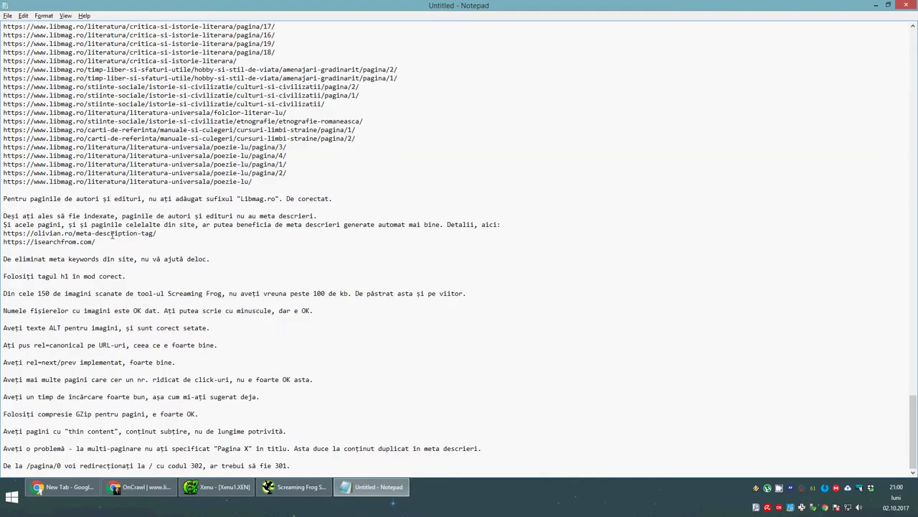
click(89, 258)
drag(103, 397, 134, 397)
Switch back to OnCrawl and examine the Load time, HTML quality and Status codes charts.
key(alt+Tab)
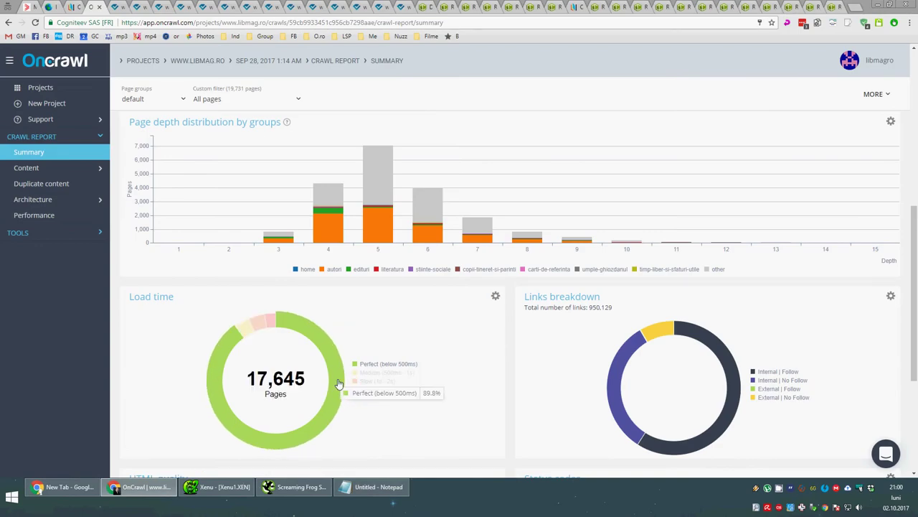
scroll(339, 384, down, 3)
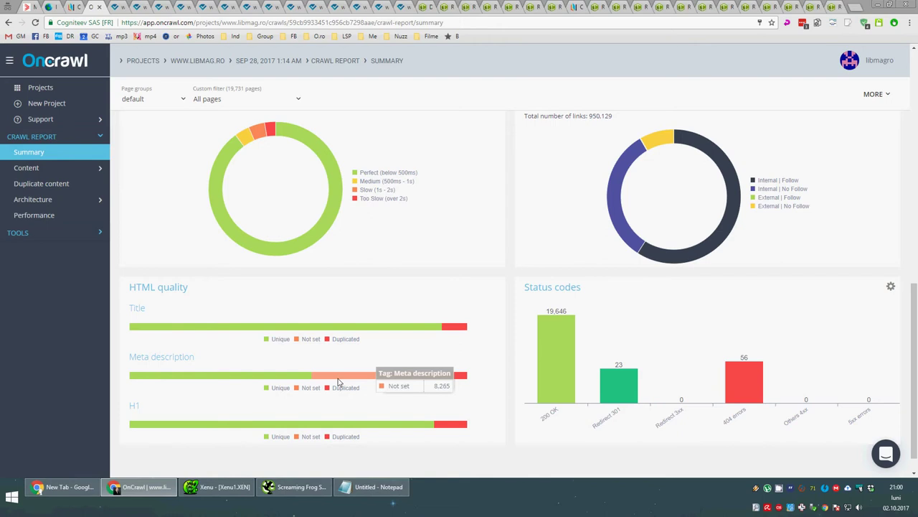
scroll(339, 383, down, 1)
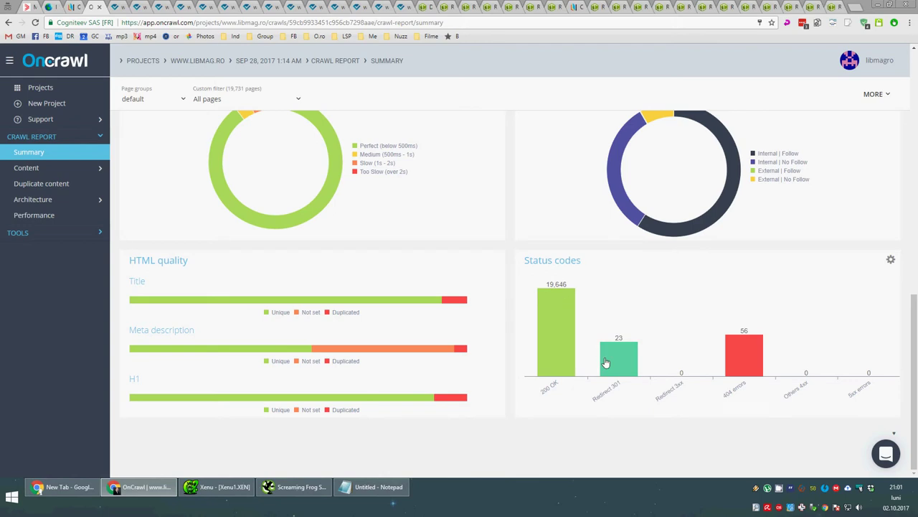
Open the list of pages behind the 404 errors in the Status codes chart and look through its table.
click(745, 357)
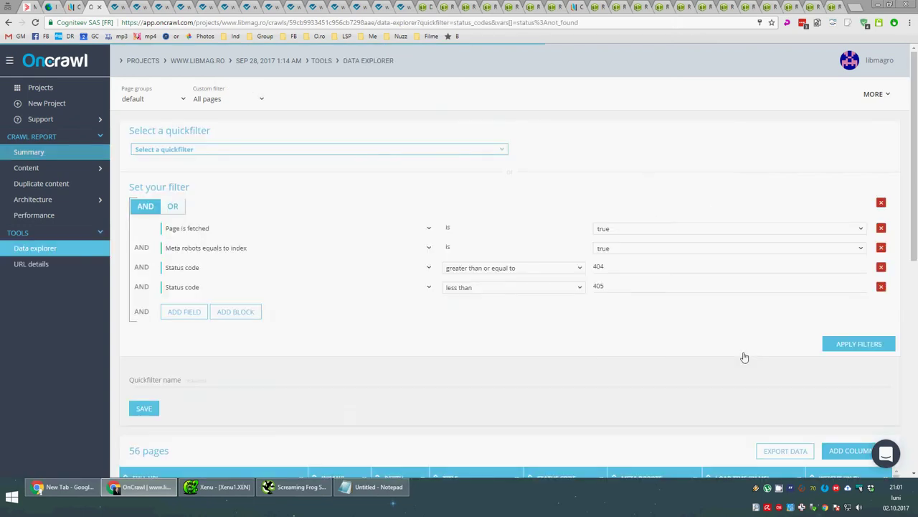
scroll(569, 327, down, 4)
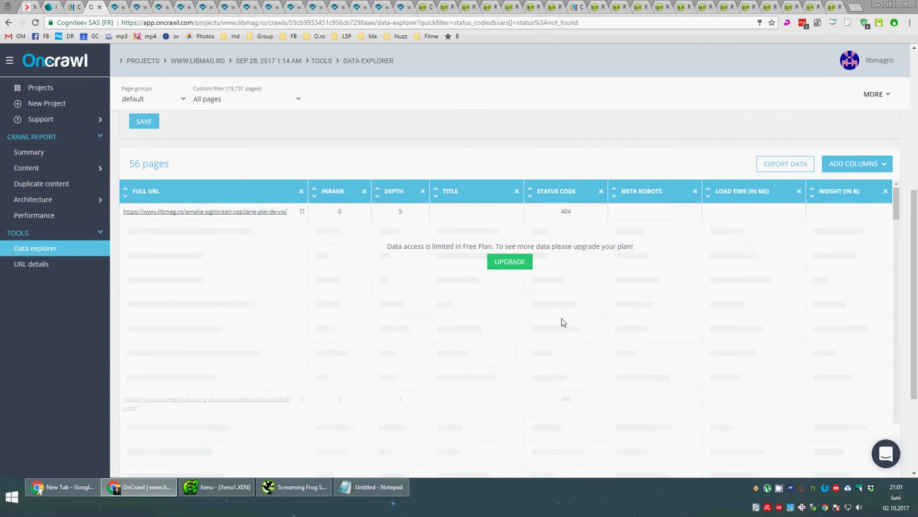
scroll(563, 323, down, 3)
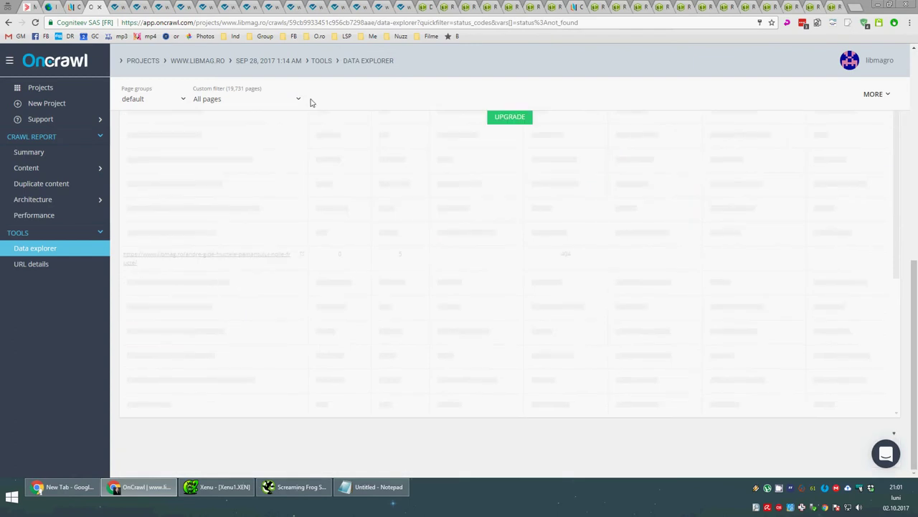
Switch to the Ryte tab and view the libmag.ro weekly performance, from Real Google Visibility to Website Health Status.
click(125, 5)
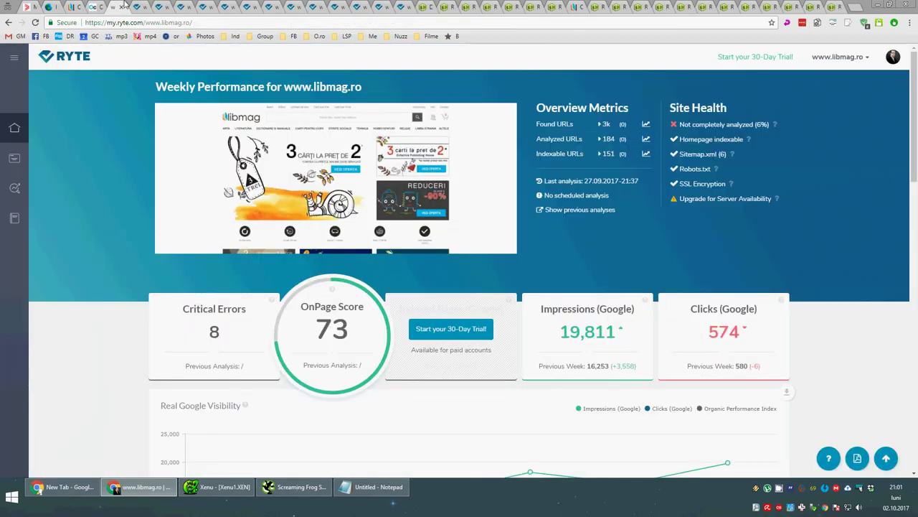
scroll(119, 175, down, 1)
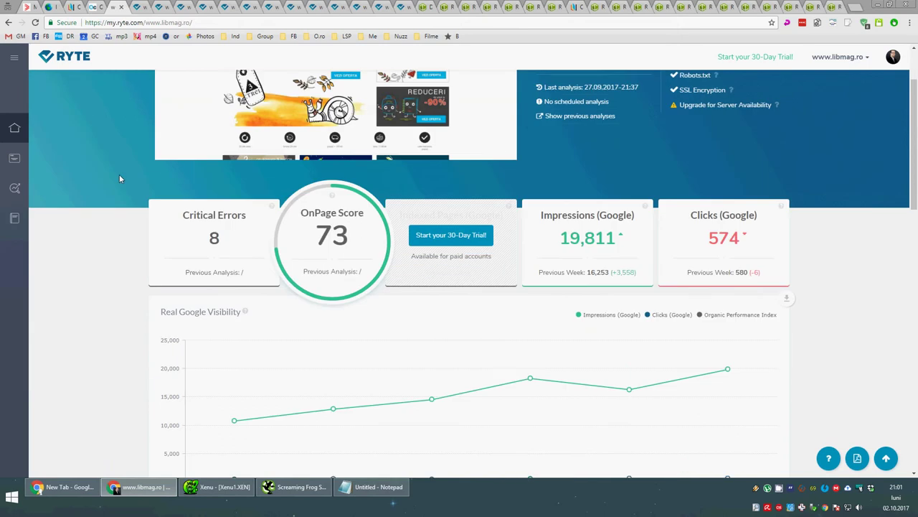
scroll(121, 179, down, 1)
scroll(120, 178, down, 1)
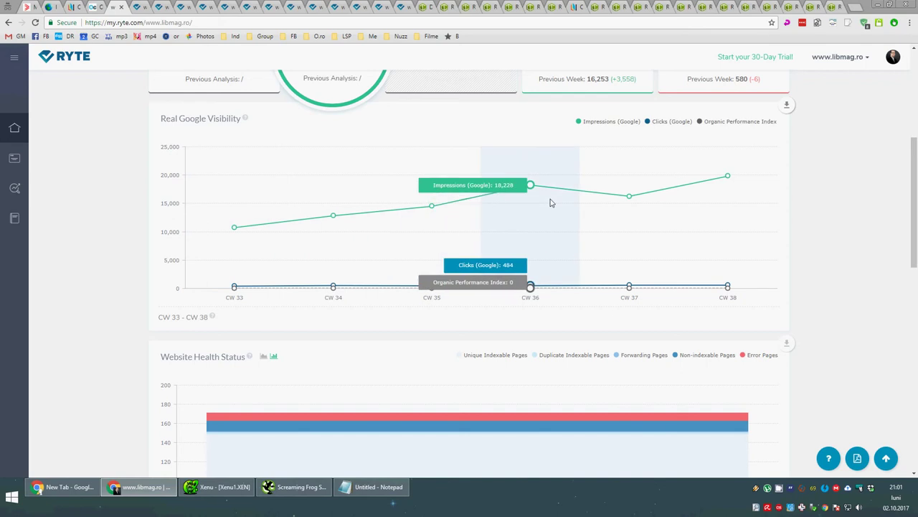
scroll(495, 201, down, 1)
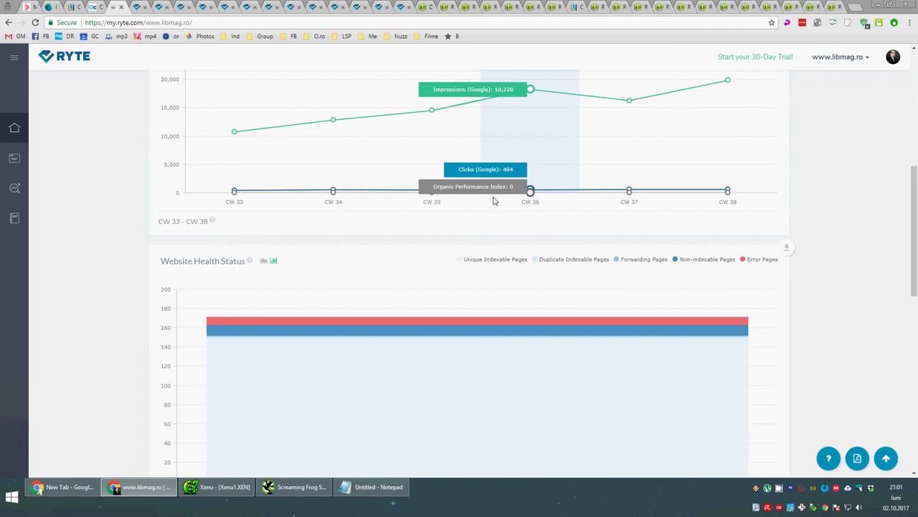
Look through the rest of the Ryte dashboard from Website Health Status down, then view the pages in the Critical errors report.
scroll(494, 201, down, 1)
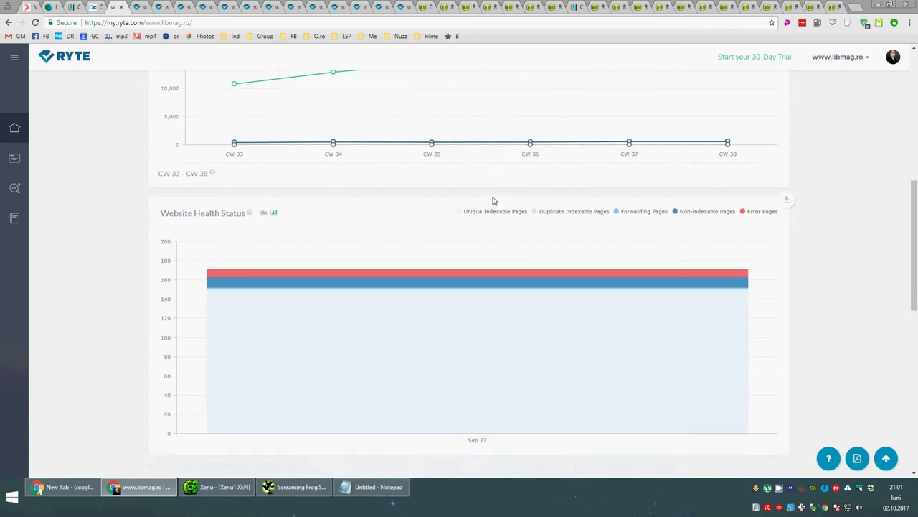
scroll(492, 201, down, 1)
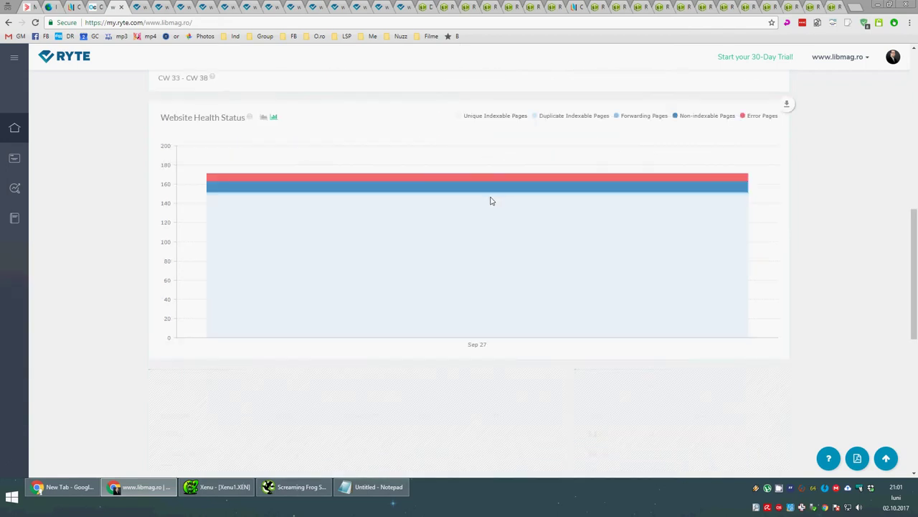
scroll(492, 200, down, 2)
scroll(481, 203, down, 2)
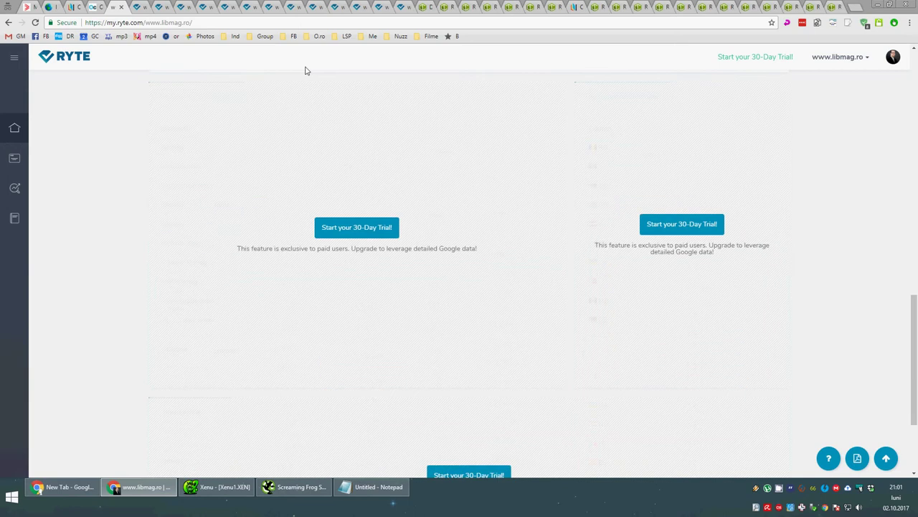
click(144, 5)
scroll(268, 143, down, 3)
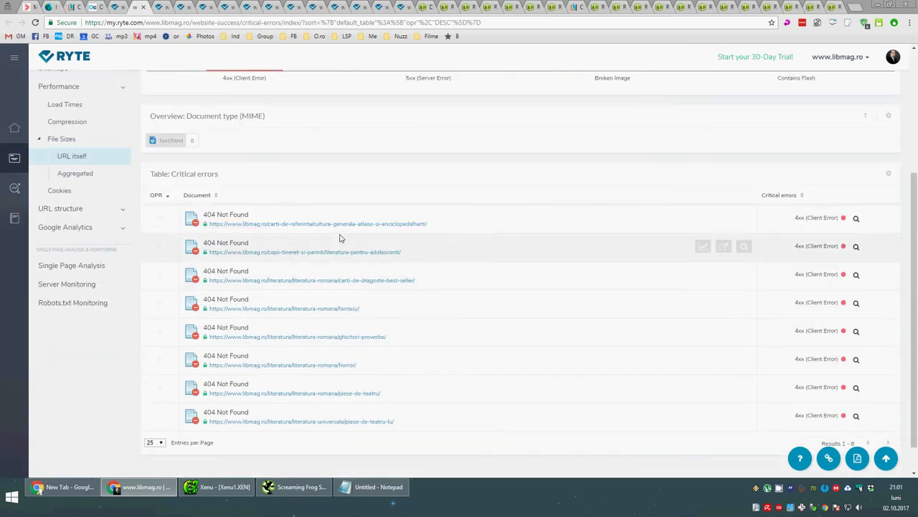
Switch to the title Duplicates report and examine its graph and the table of pages sharing the same meta title.
click(164, 6)
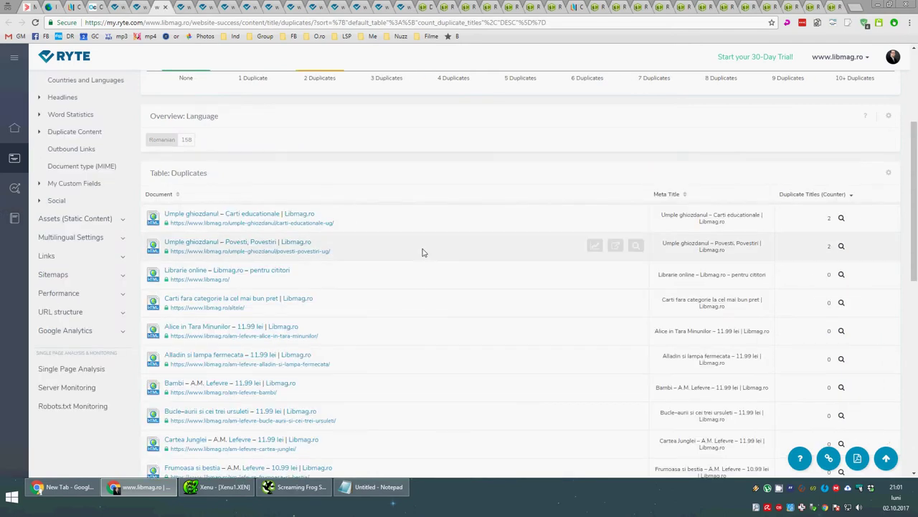
scroll(423, 252, up, 1)
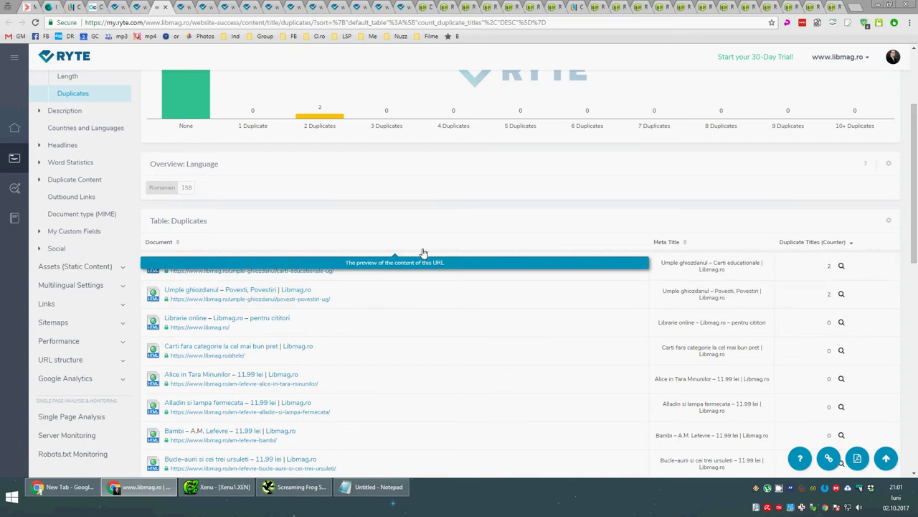
scroll(423, 253, up, 1)
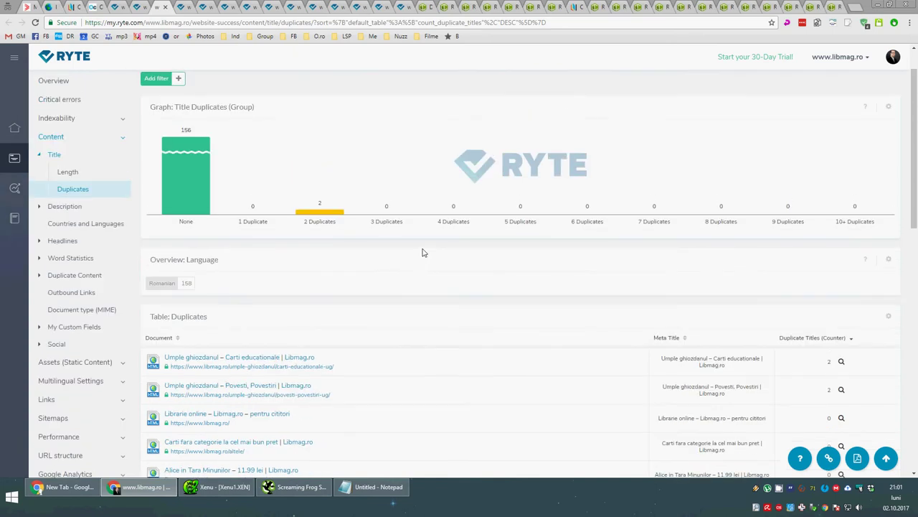
scroll(423, 253, down, 2)
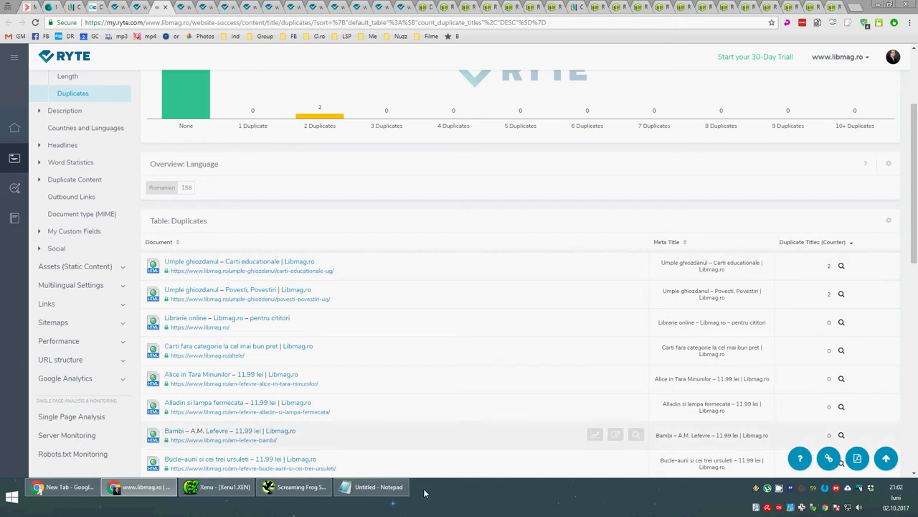
Switch to Screaming Frog, show the Page Titles list and sort it by Title 1.
click(300, 499)
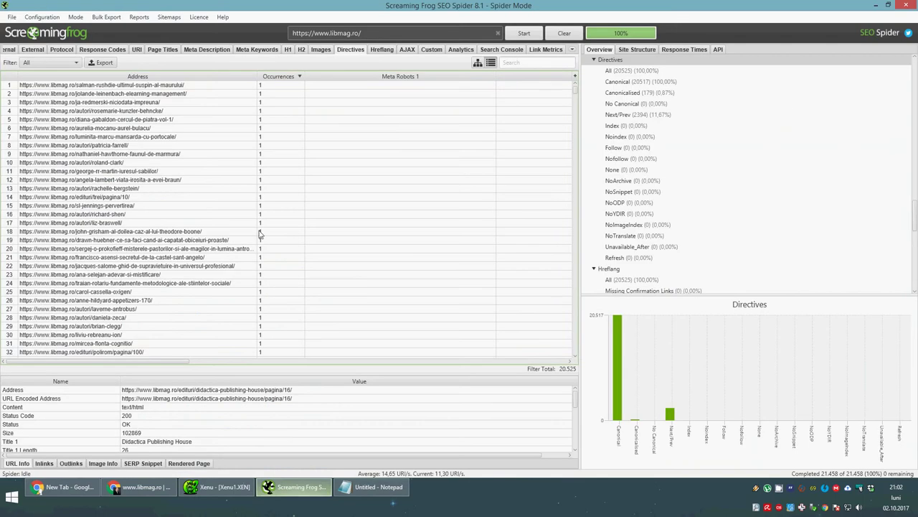
click(163, 50)
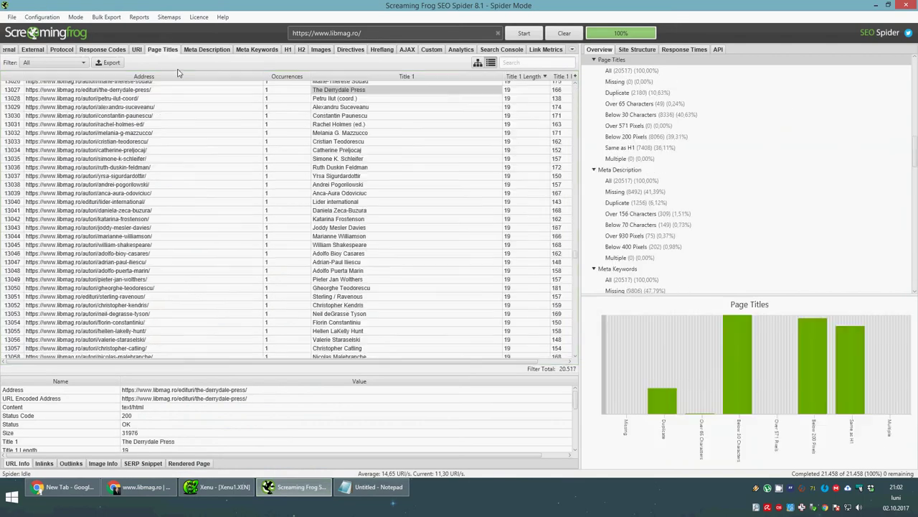
click(372, 76)
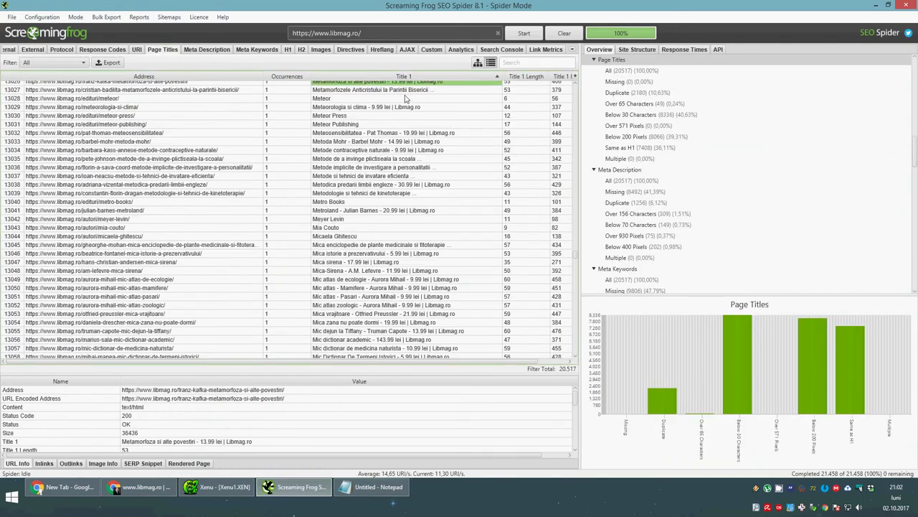
Browse the sorted page titles and select sample rows, checking the author pages whose title is only the author's name.
click(406, 132)
scroll(412, 214, down, 1)
scroll(412, 214, down, 19)
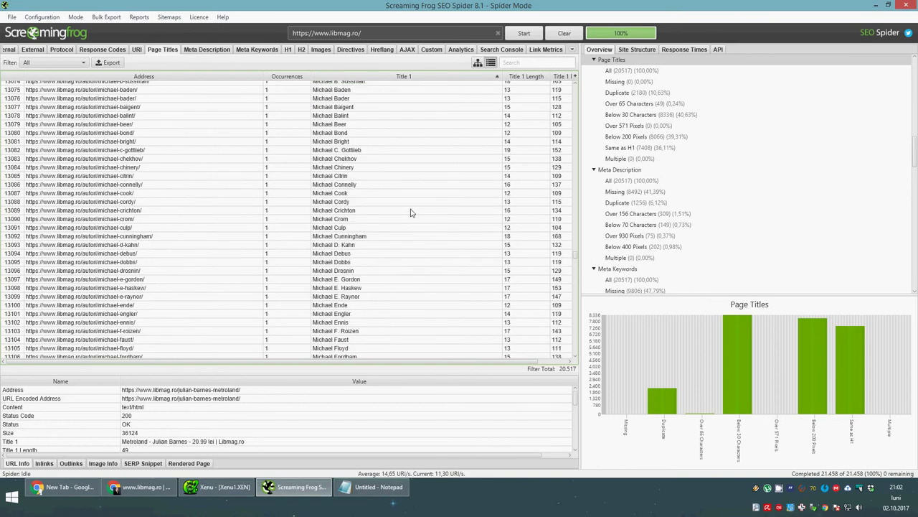
scroll(411, 213, up, 2)
drag(420, 160, 376, 169)
click(379, 194)
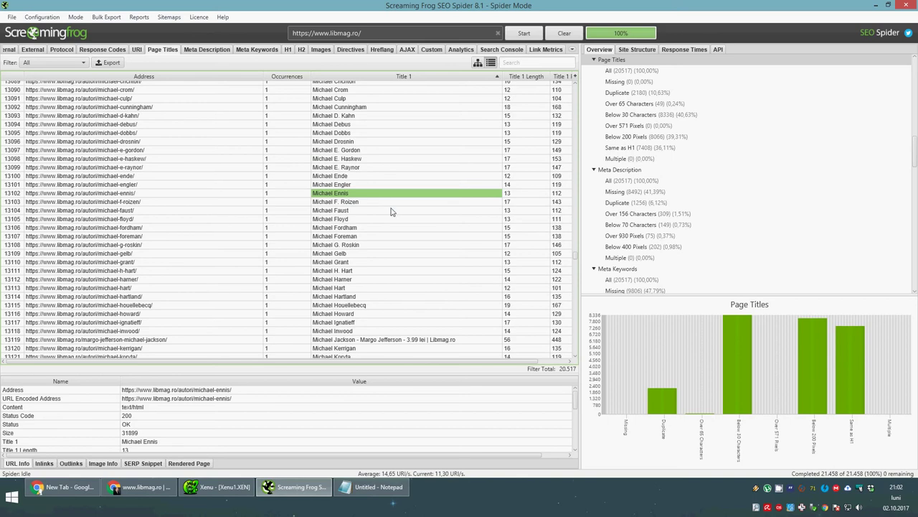
scroll(398, 230, down, 20)
scroll(404, 244, down, 20)
click(394, 210)
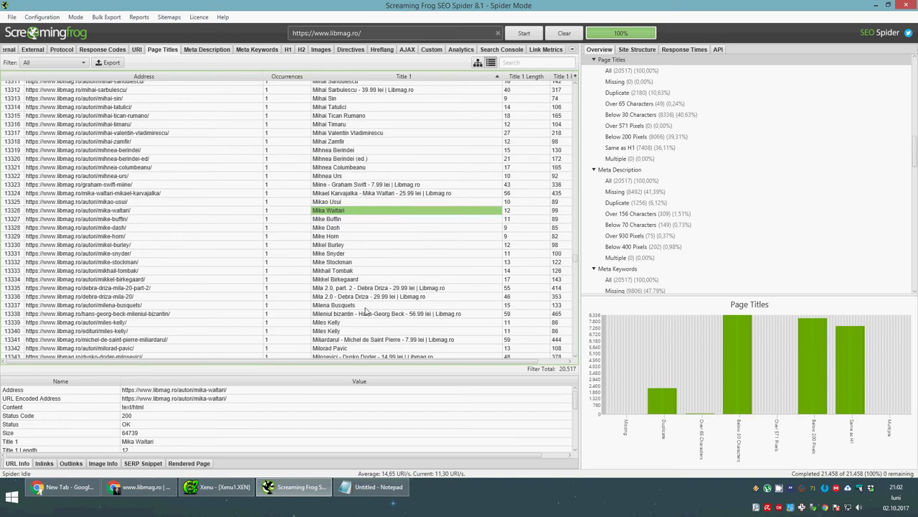
Return to Ryte in the browser and examine the Description Length report, its gauges and the meta descriptions in the table.
mouse_move(144, 486)
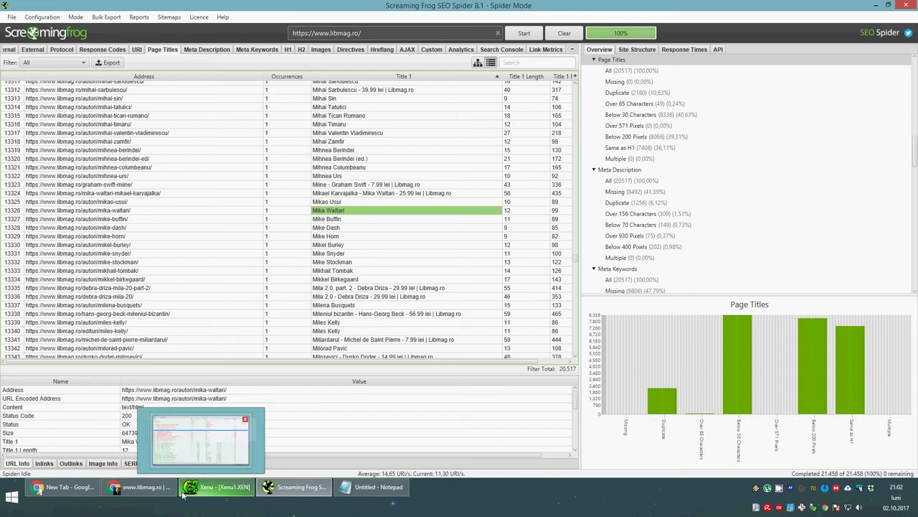
click(204, 463)
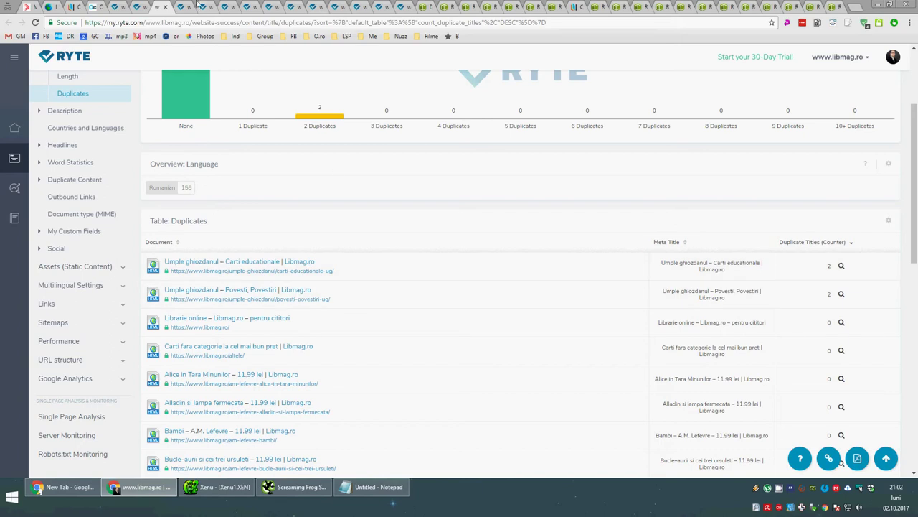
key(alt+Left)
scroll(528, 302, down, 1)
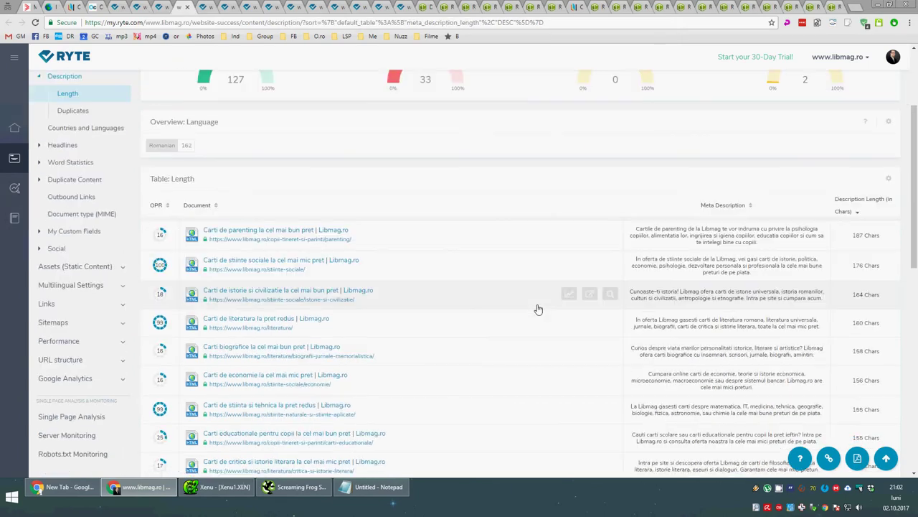
triple_click(677, 295)
click(643, 280)
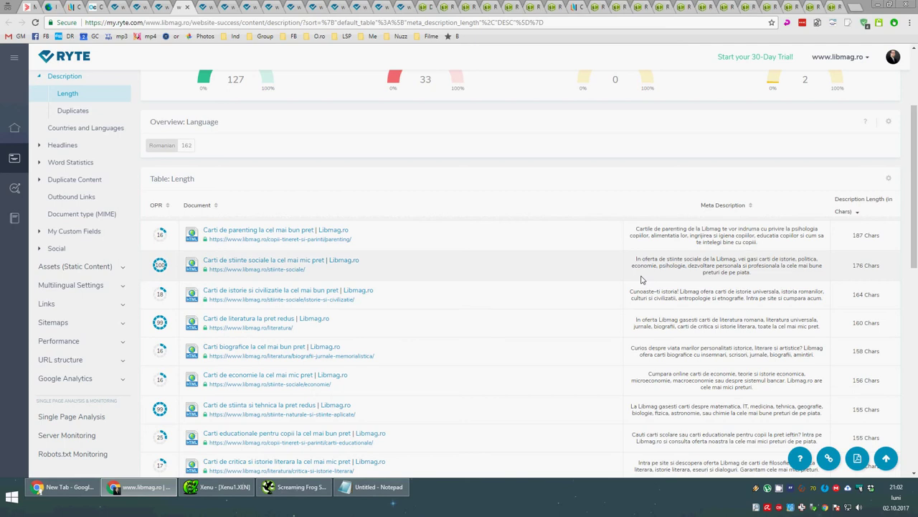
scroll(642, 280, up, 3)
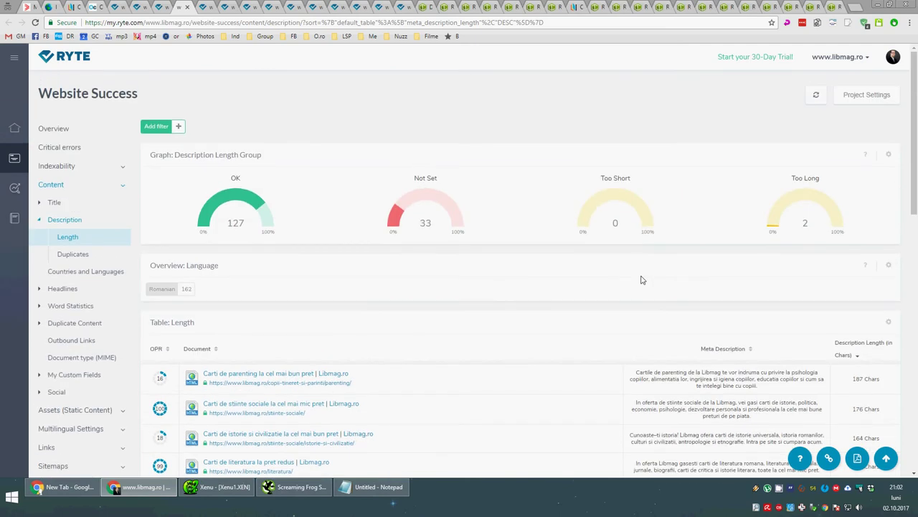
scroll(643, 280, down, 1)
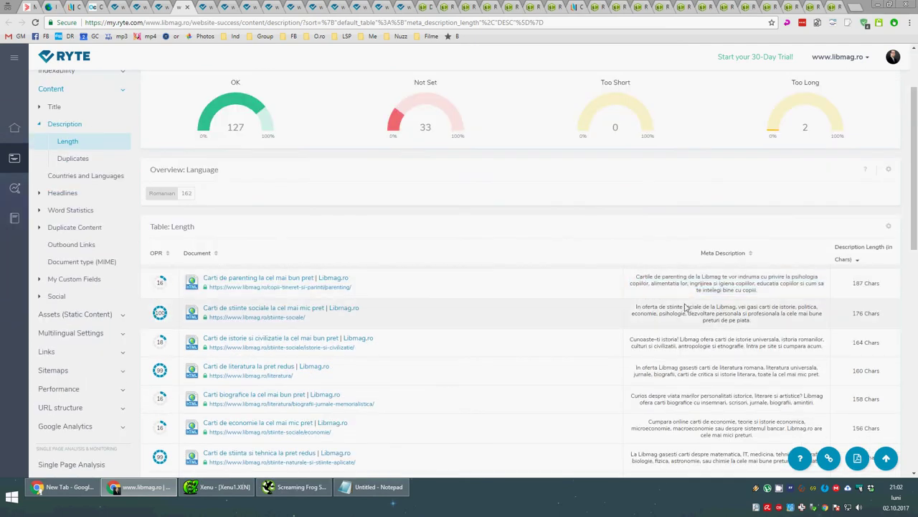
triple_click(685, 307)
Bring up the H1 headlines report, filter it to pages with no H1, and highlight the login page's URL.
click(208, 5)
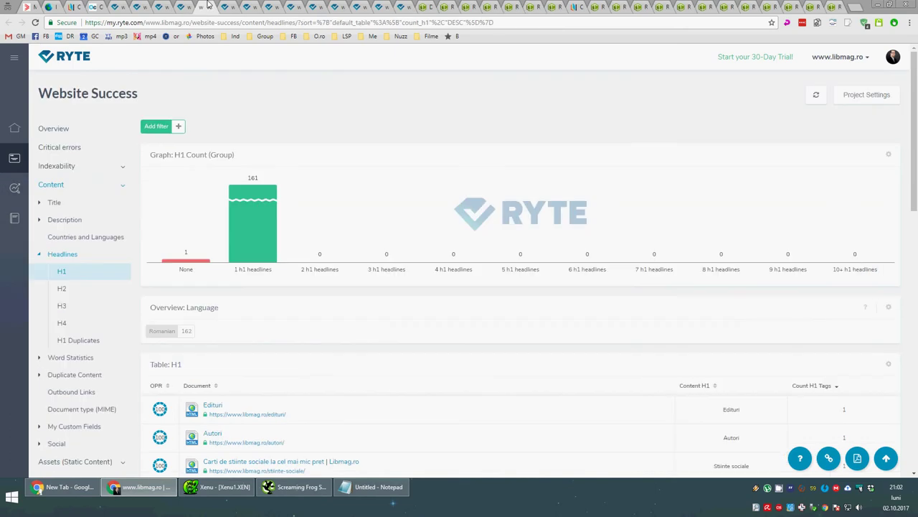
scroll(355, 210, down, 2)
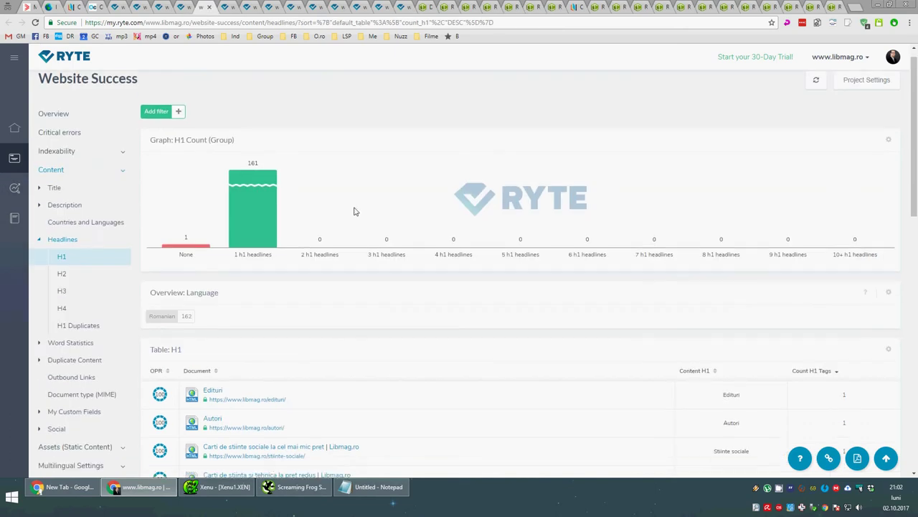
scroll(355, 210, up, 1)
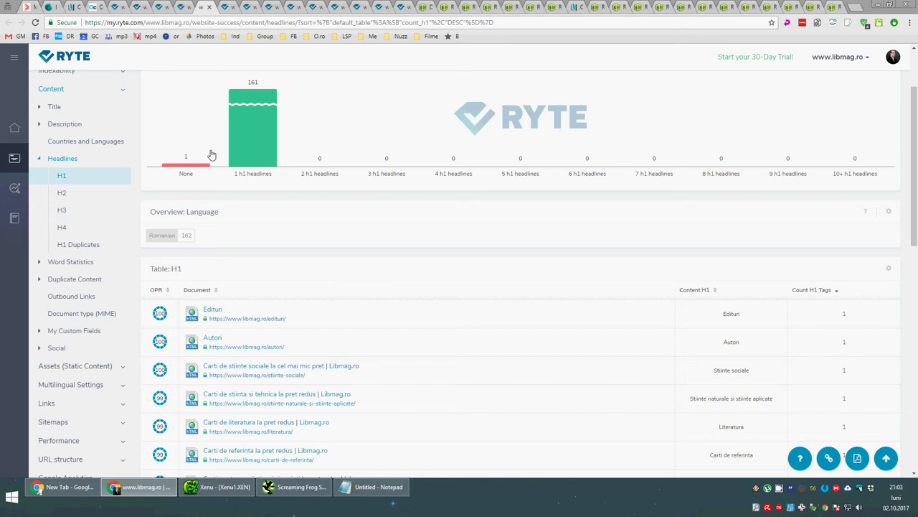
click(192, 166)
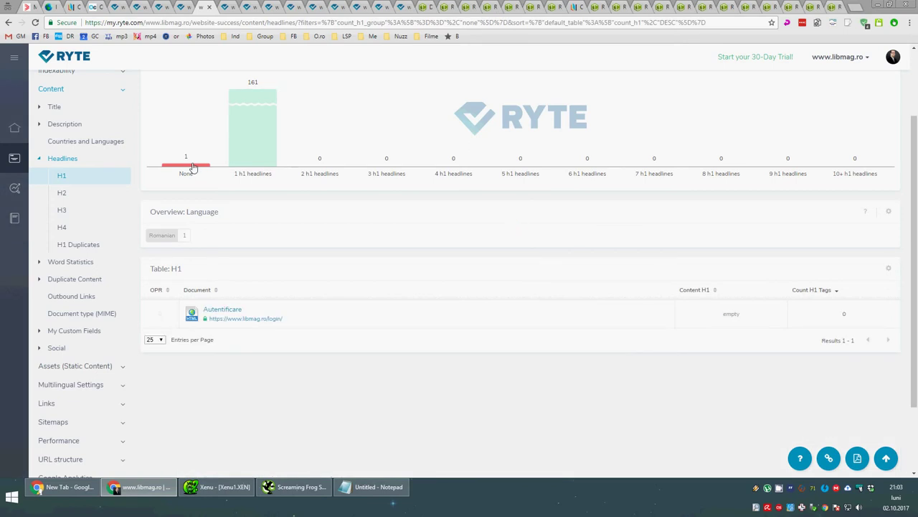
triple_click(251, 318)
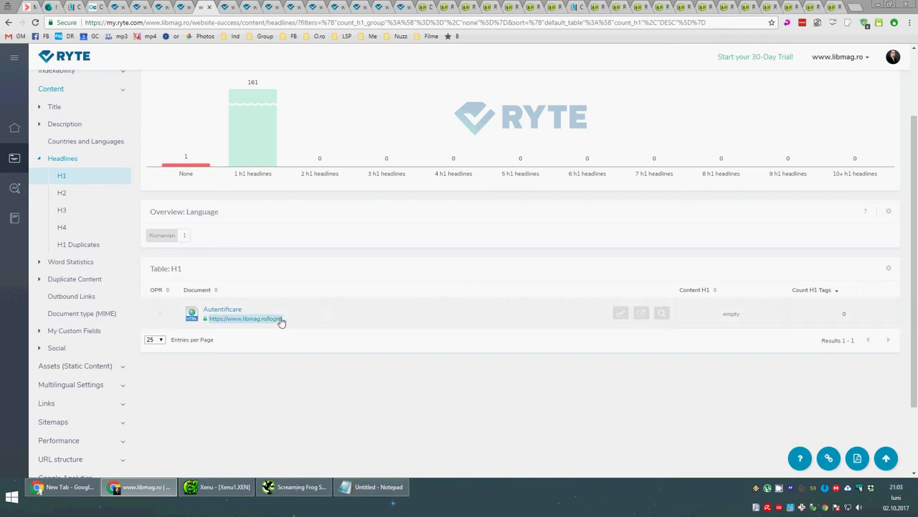
Switch to the Word Count report and examine its graph and the pages with the fewest words.
key(alt+Left)
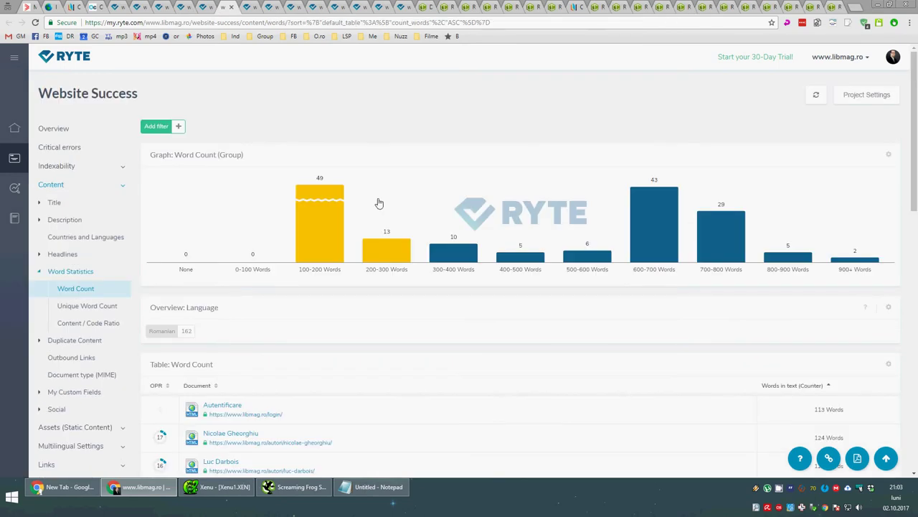
scroll(380, 224, down, 1)
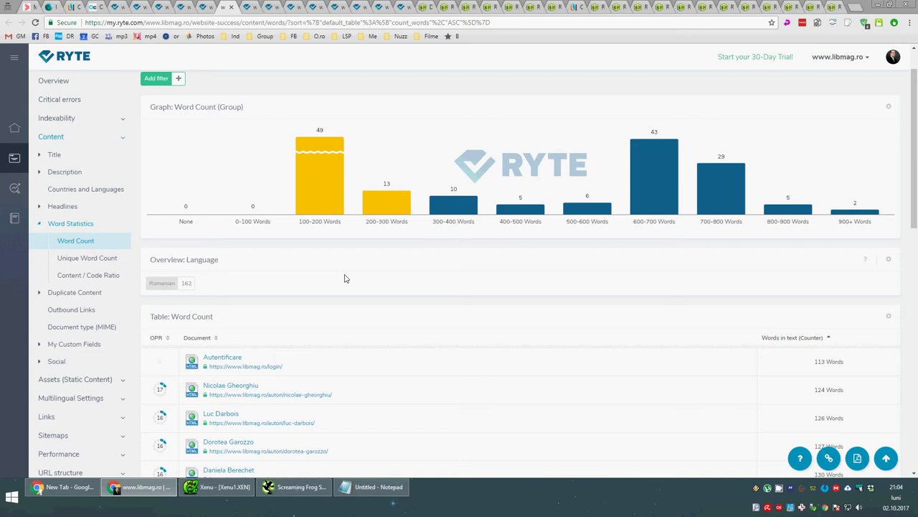
Search Google for "kindle" and open the Amazon Kindle eBooks result.
key(ctrl+k)
text(kindle)
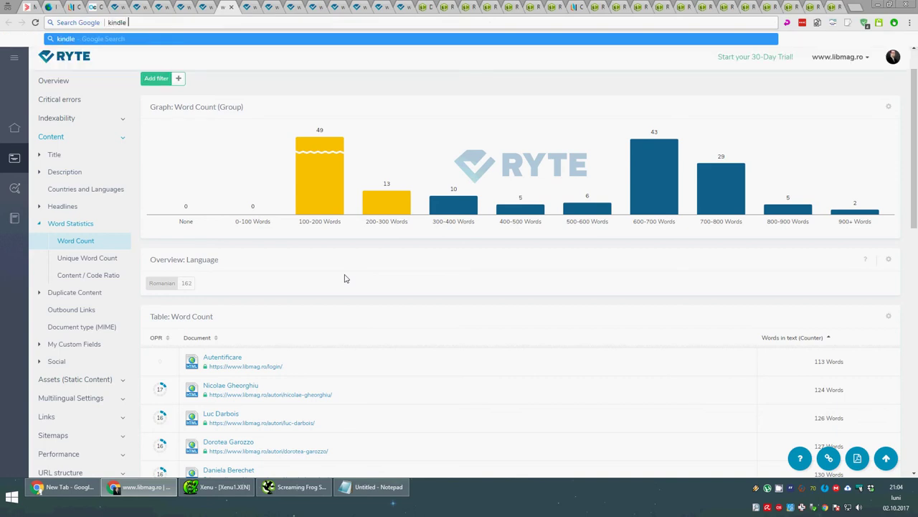
key(Return)
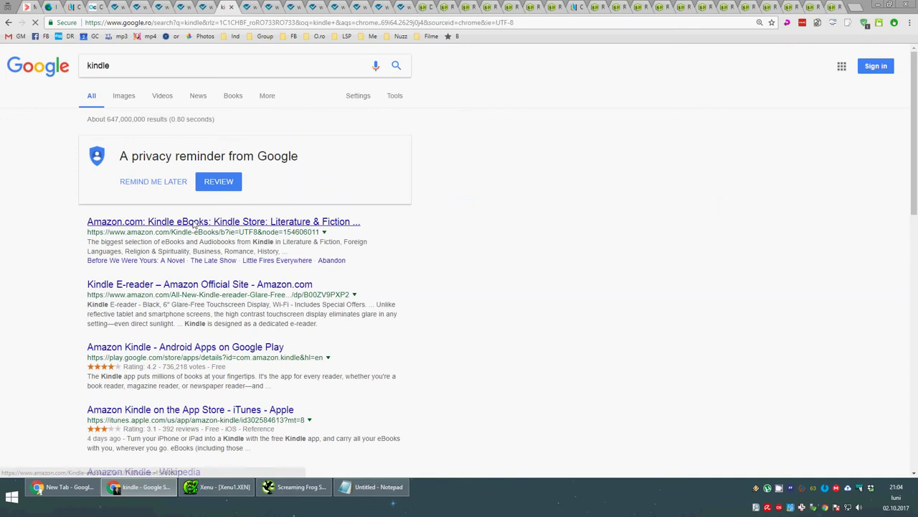
click(246, 219)
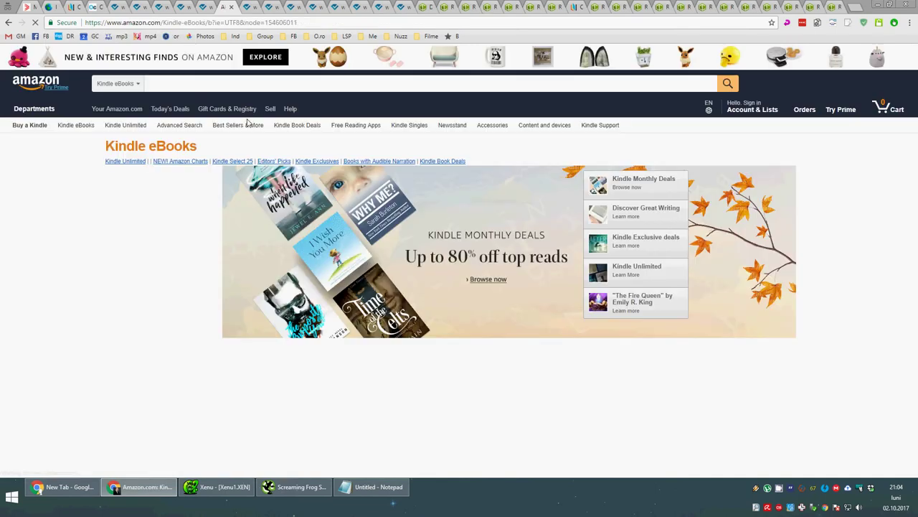
Look through Amazon's Kindle eBooks page from the Kindle Monthly Deals banner to New Releases, using the browser's shield extension along the way.
scroll(330, 167, down, 3)
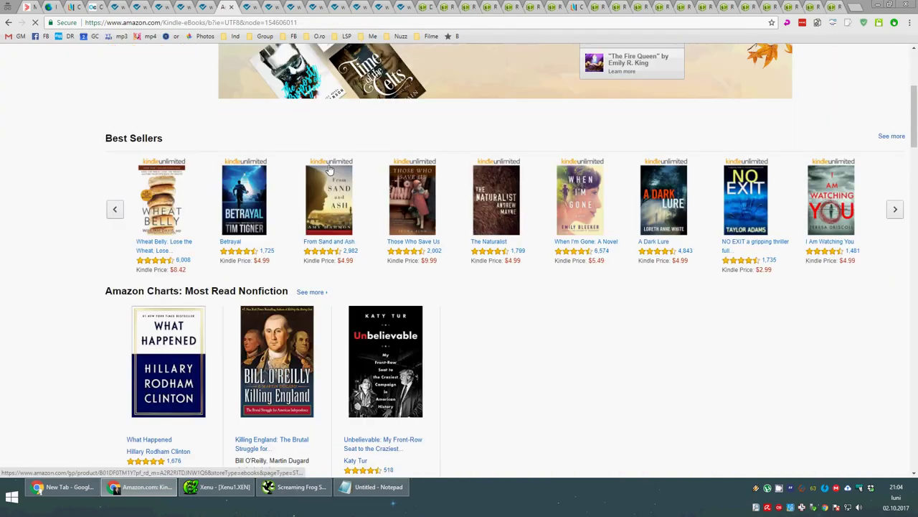
scroll(329, 167, up, 2)
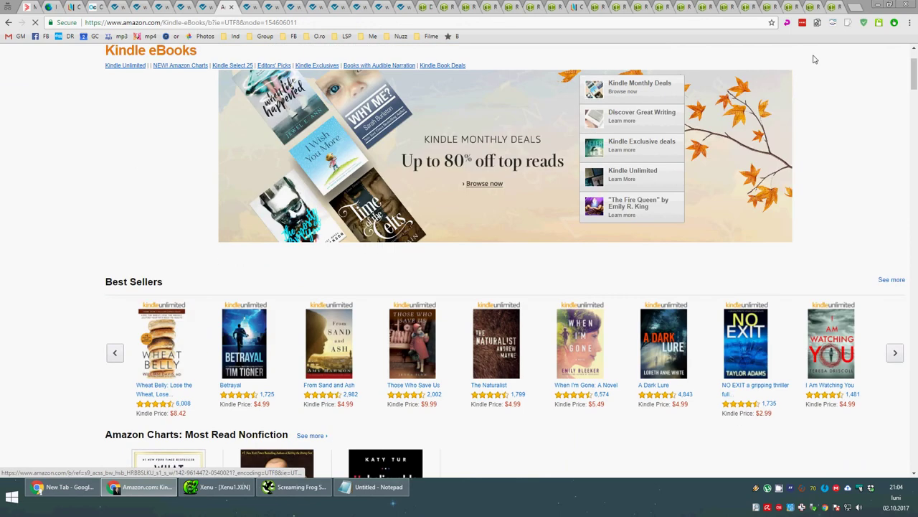
click(863, 22)
click(875, 100)
scroll(886, 144, up, 2)
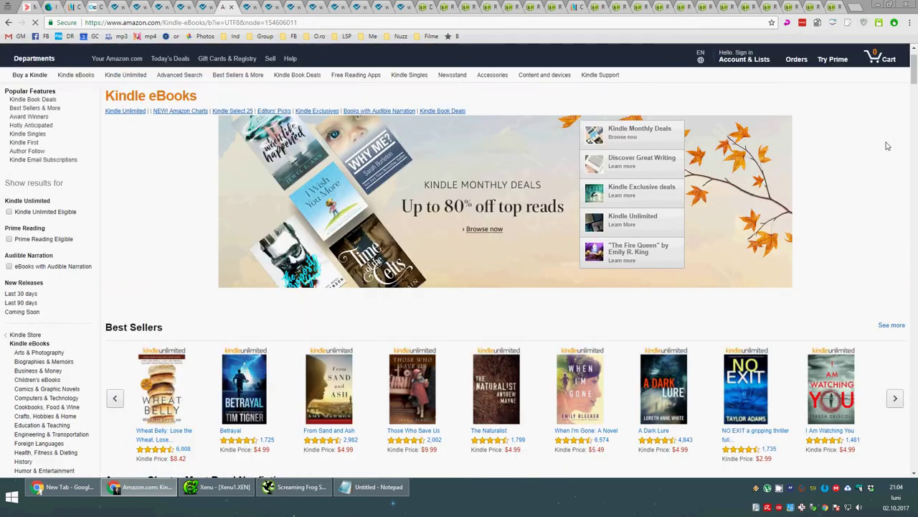
scroll(875, 157, down, 2)
scroll(875, 158, down, 8)
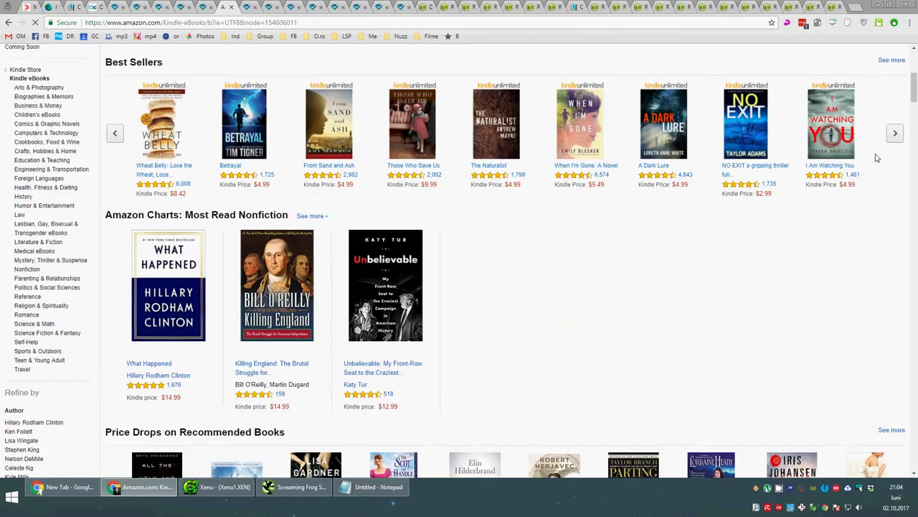
scroll(876, 155, up, 5)
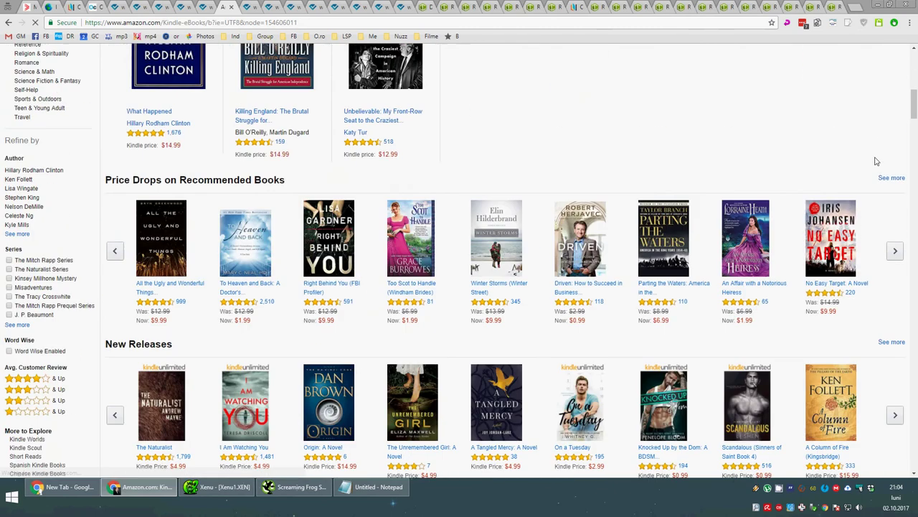
Return to the Google results for "kindle" and open the Kindle E-reader – Amazon Official Site result.
click(11, 22)
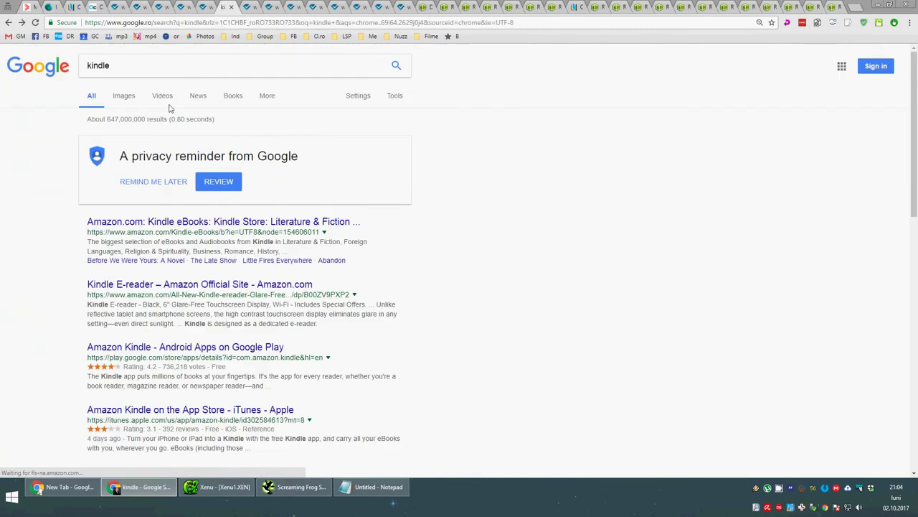
click(211, 288)
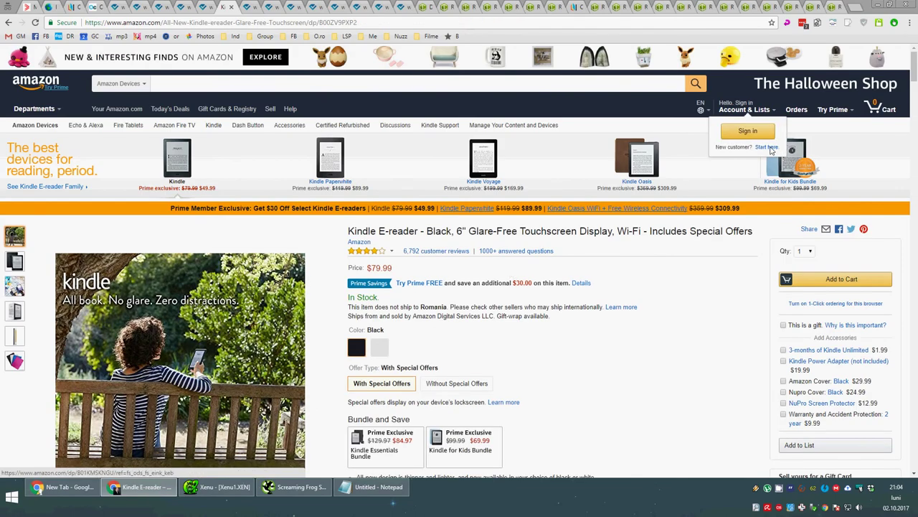
scroll(722, 255, down, 1)
scroll(722, 255, down, 1)
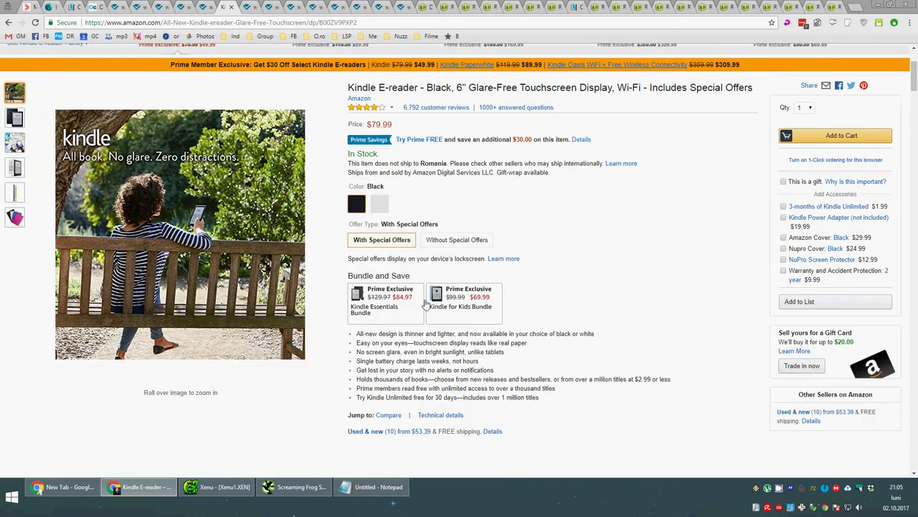
Examine the Kindle E-reader's product description, from the feature bullets and model comparison table through the feature sections to the technical details.
scroll(411, 320, down, 5)
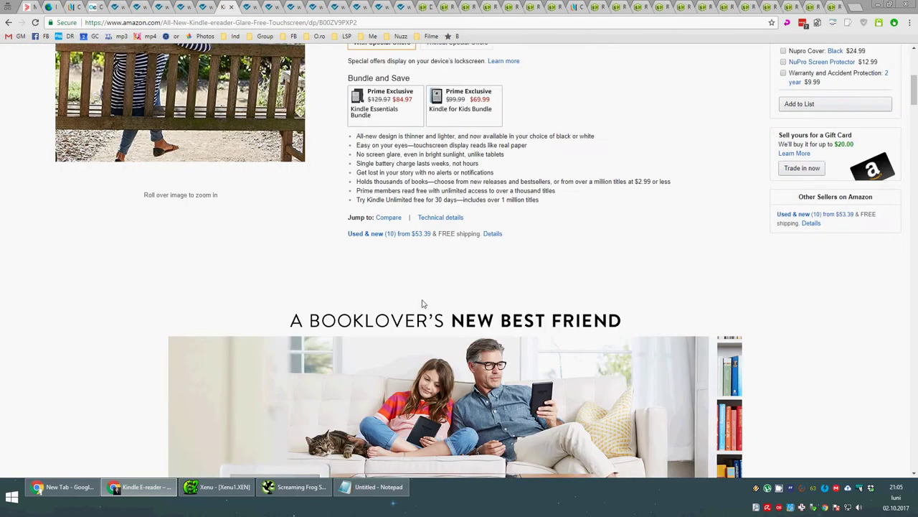
scroll(435, 253, down, 2)
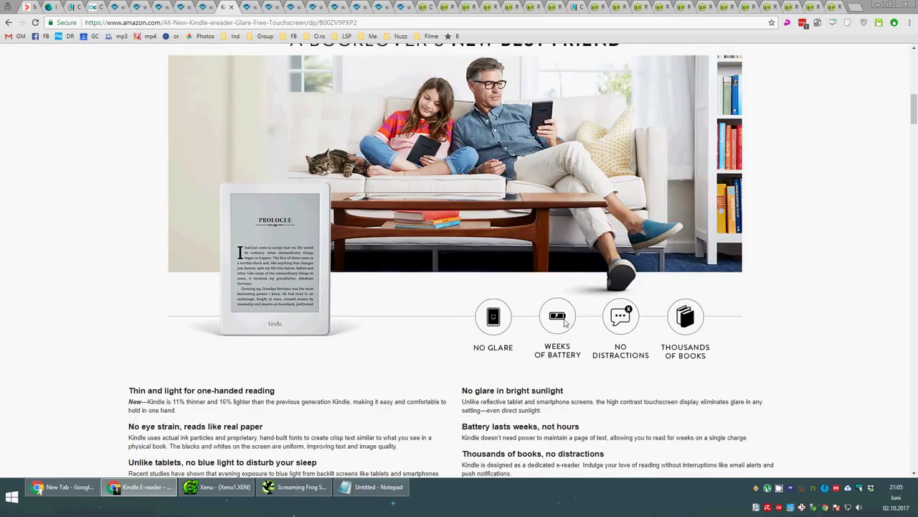
scroll(399, 281, down, 2)
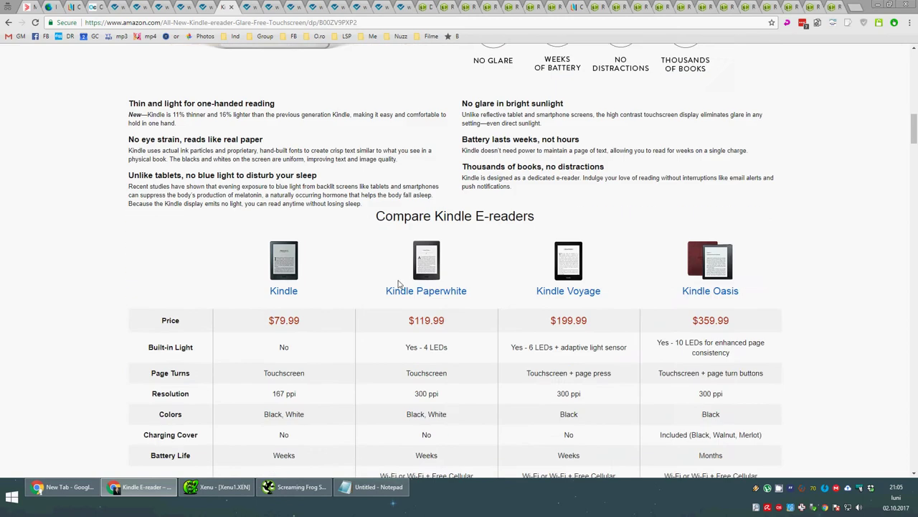
scroll(377, 294, down, 3)
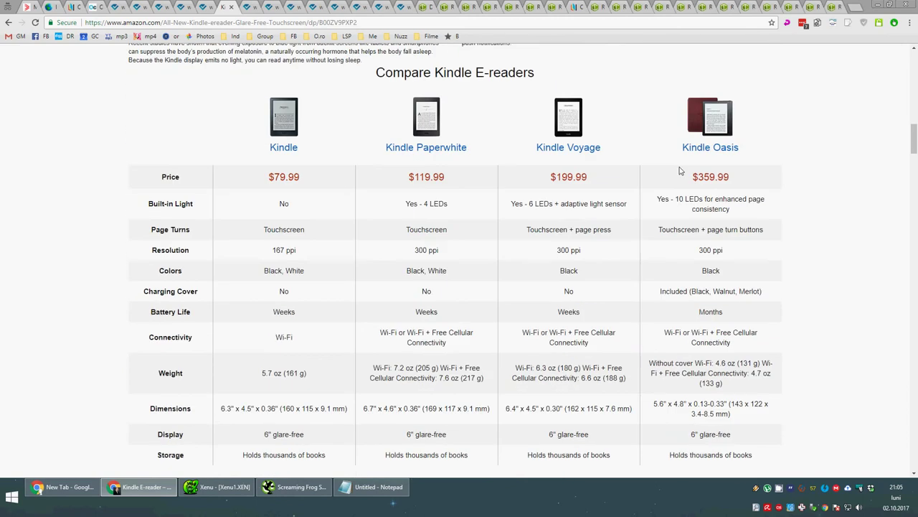
scroll(531, 289, down, 7)
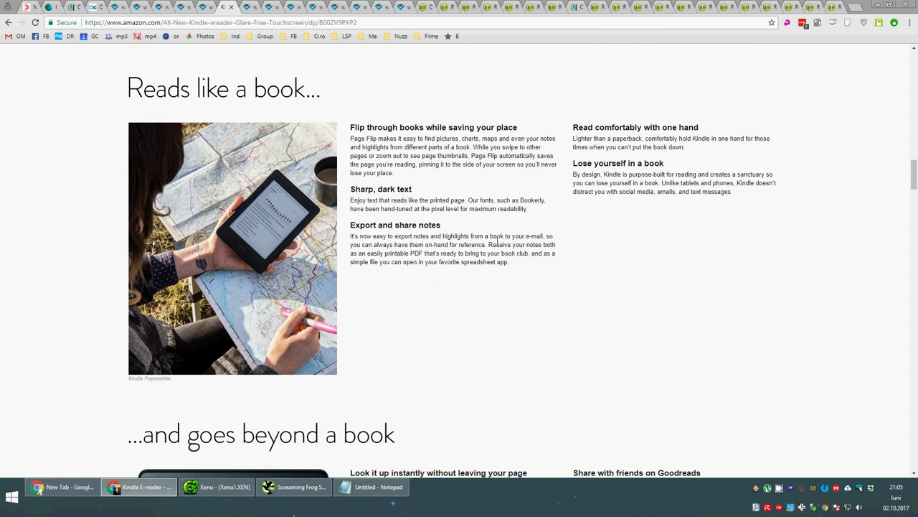
scroll(507, 236, down, 4)
scroll(252, 187, down, 6)
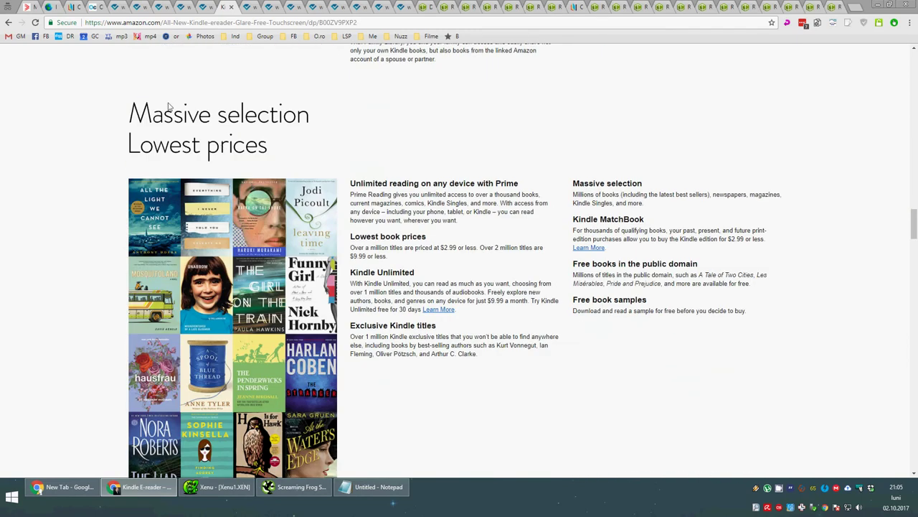
scroll(410, 192, down, 2)
scroll(411, 192, down, 4)
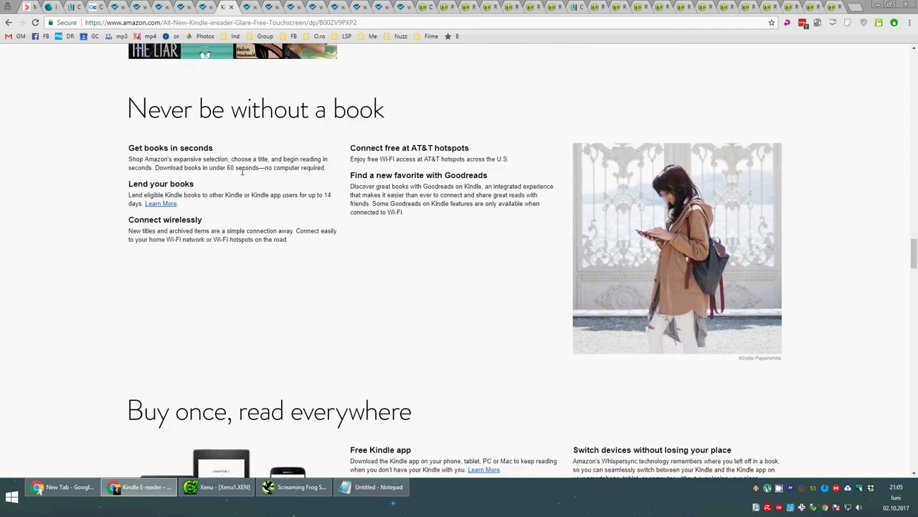
scroll(325, 203, down, 4)
scroll(452, 227, down, 12)
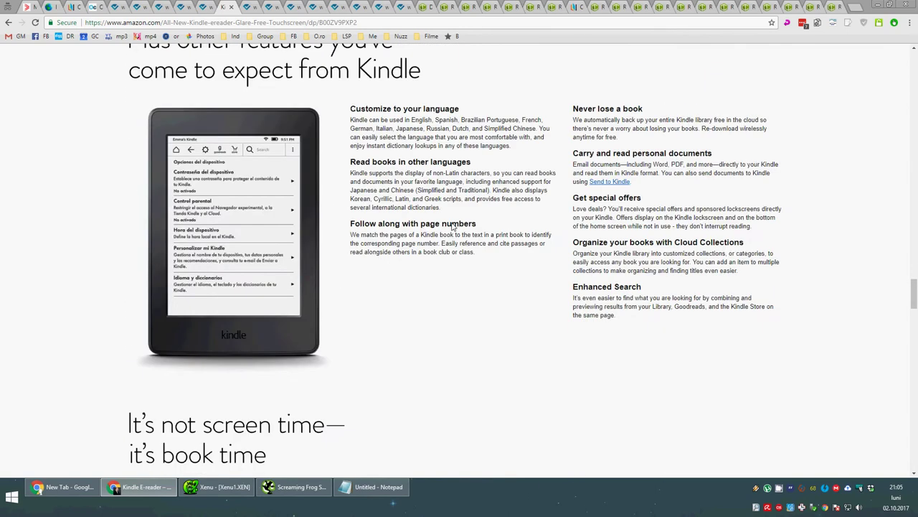
scroll(452, 227, down, 8)
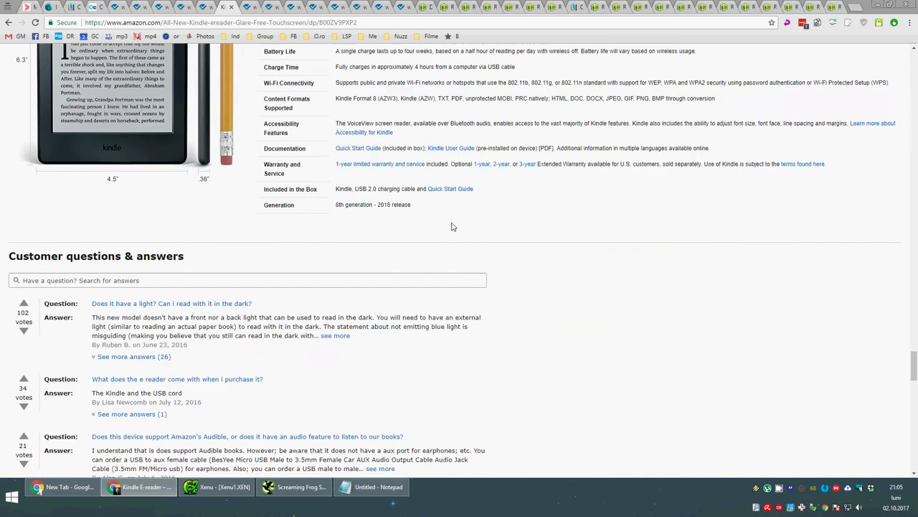
Examine the customer questions and answers and the customer reviews down to the end of the Kindle E-reader page.
scroll(326, 201, down, 2)
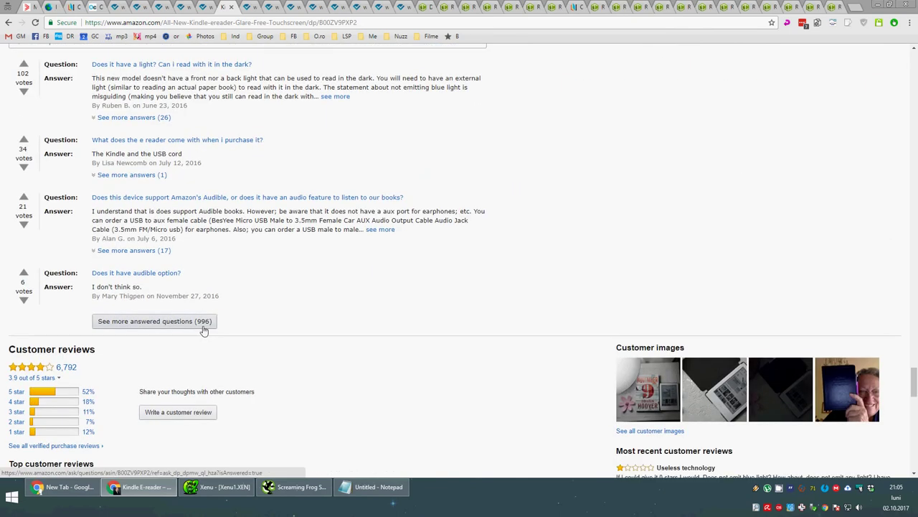
scroll(205, 326, down, 2)
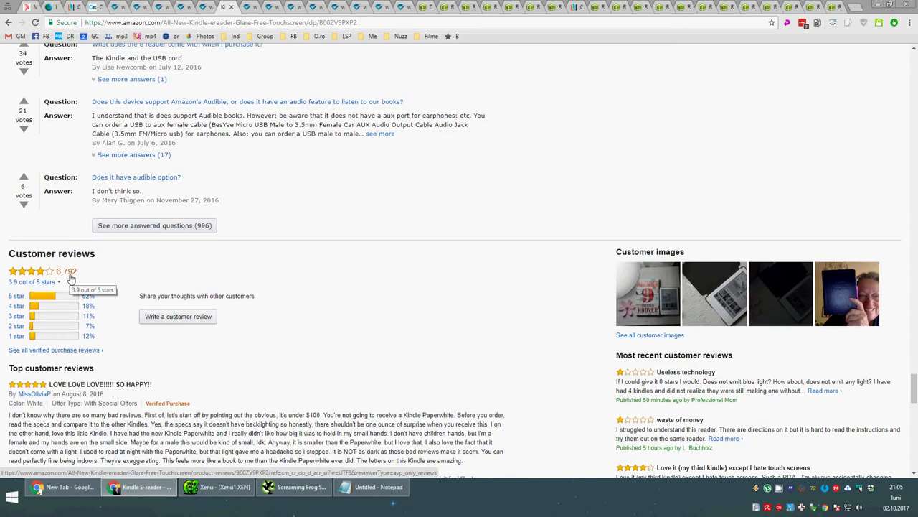
scroll(70, 279, down, 1)
scroll(71, 278, down, 6)
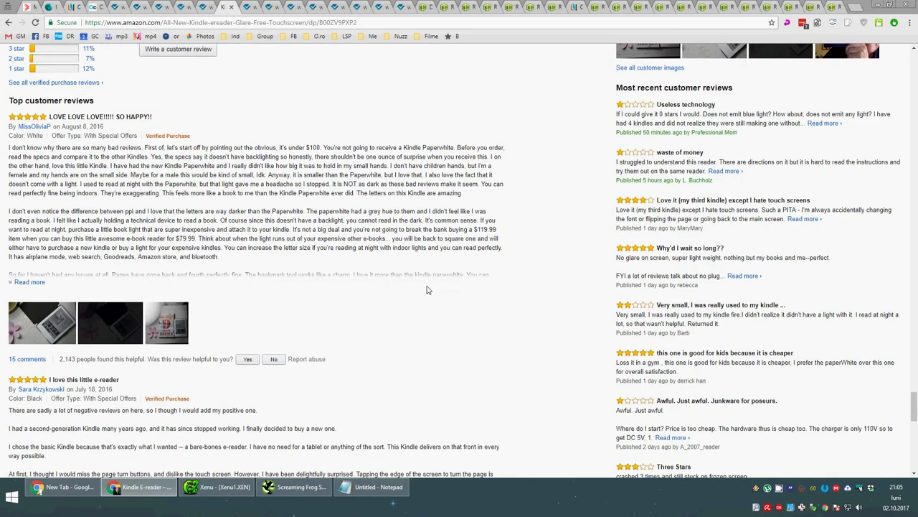
scroll(649, 192, up, 3)
scroll(685, 236, down, 1)
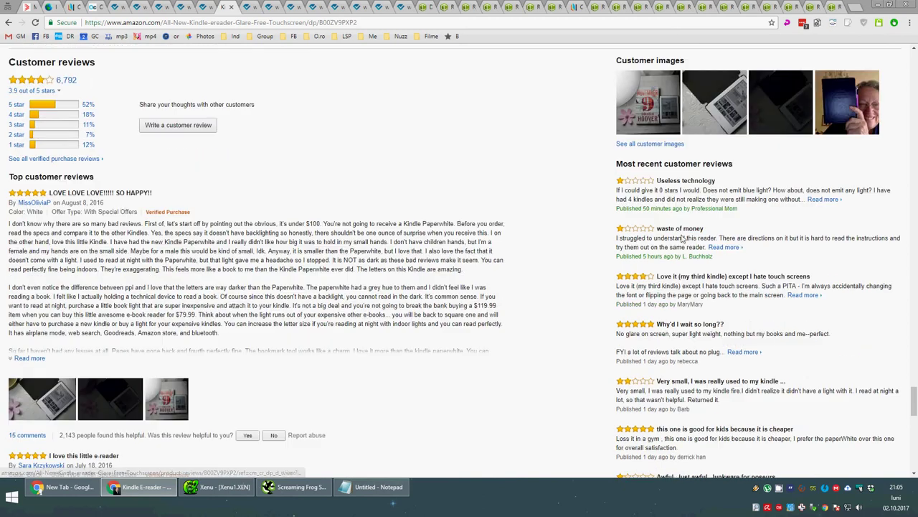
scroll(122, 206, down, 7)
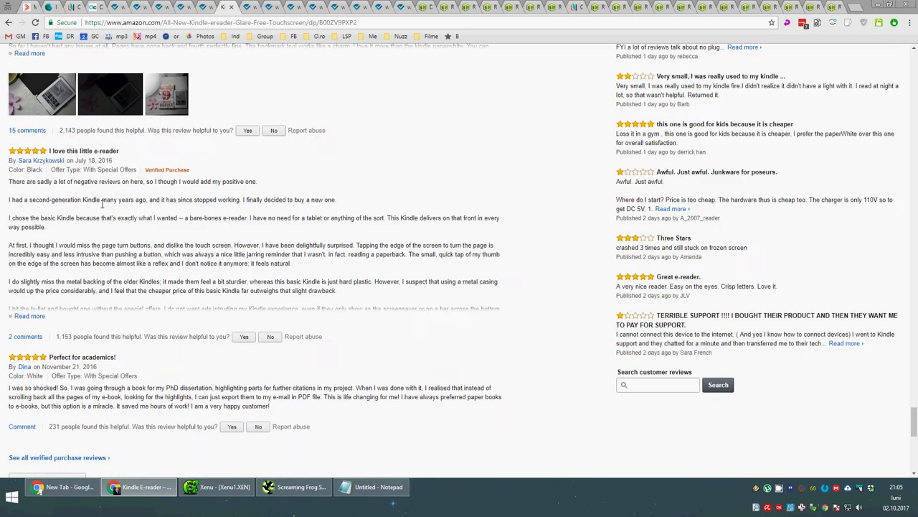
scroll(106, 209, down, 2)
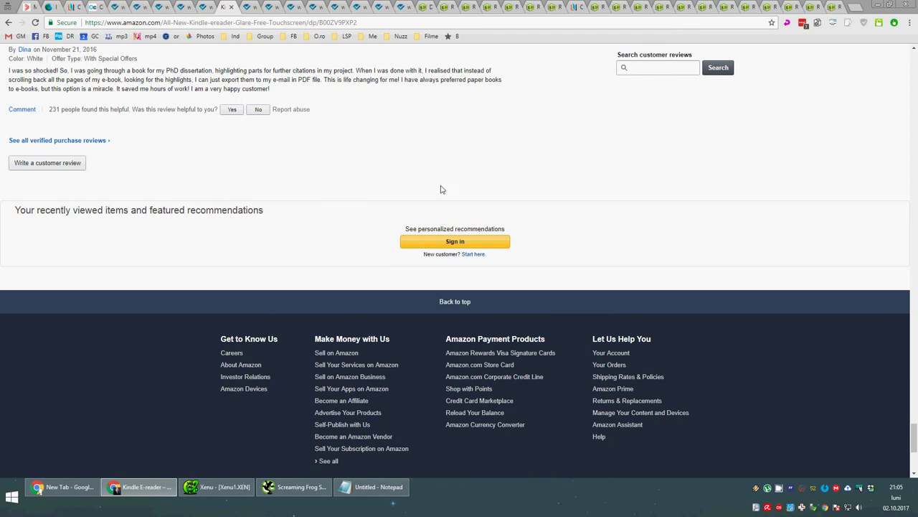
Return to the start of the Kindle E-reader page and preview its gallery images, including the covers and glare-free pictures, alongside the feature bullets.
key(Home)
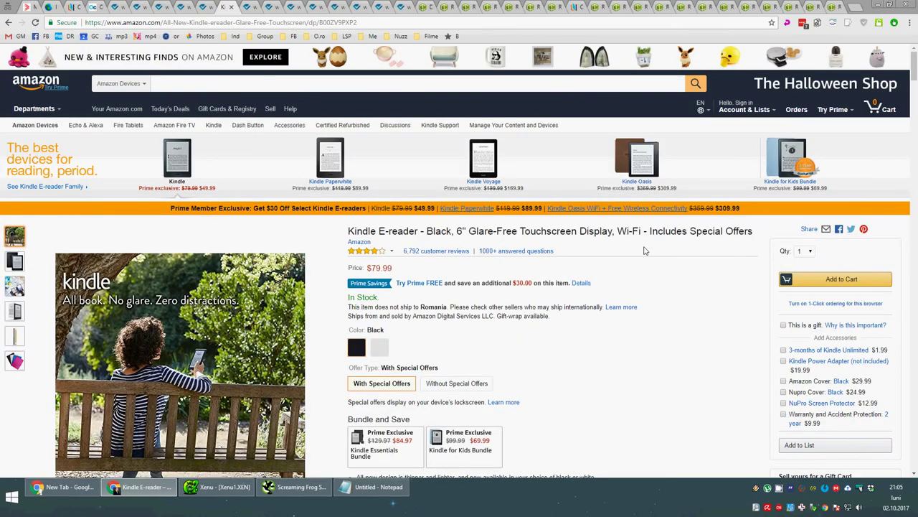
mouse_move(20, 310)
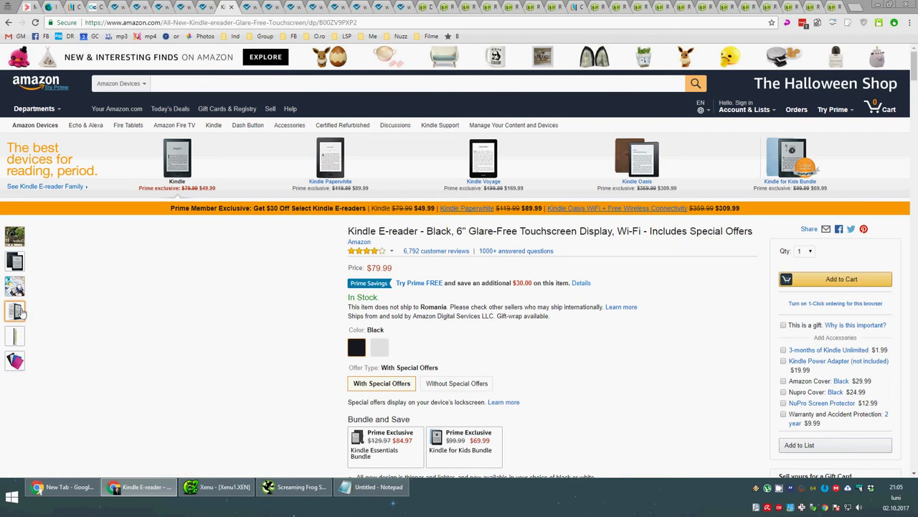
mouse_move(15, 360)
scroll(21, 355, down, 2)
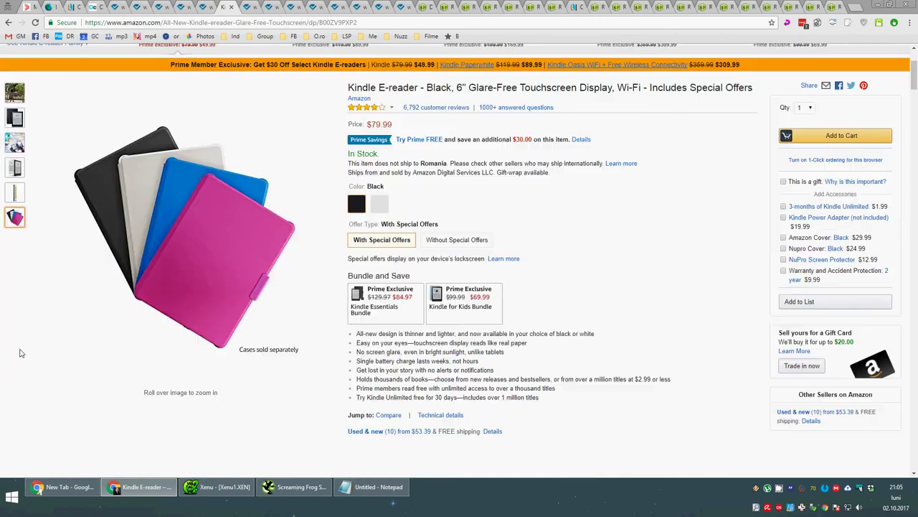
mouse_move(14, 141)
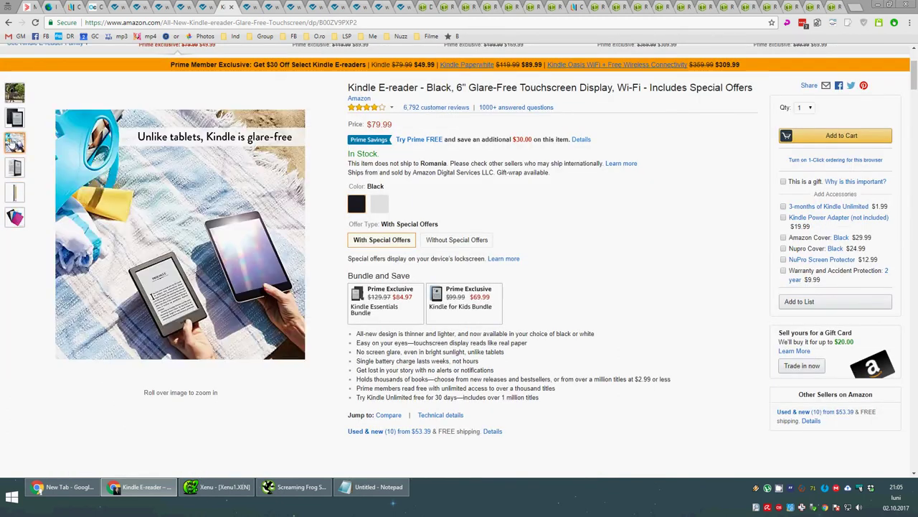
mouse_move(15, 117)
scroll(420, 206, down, 1)
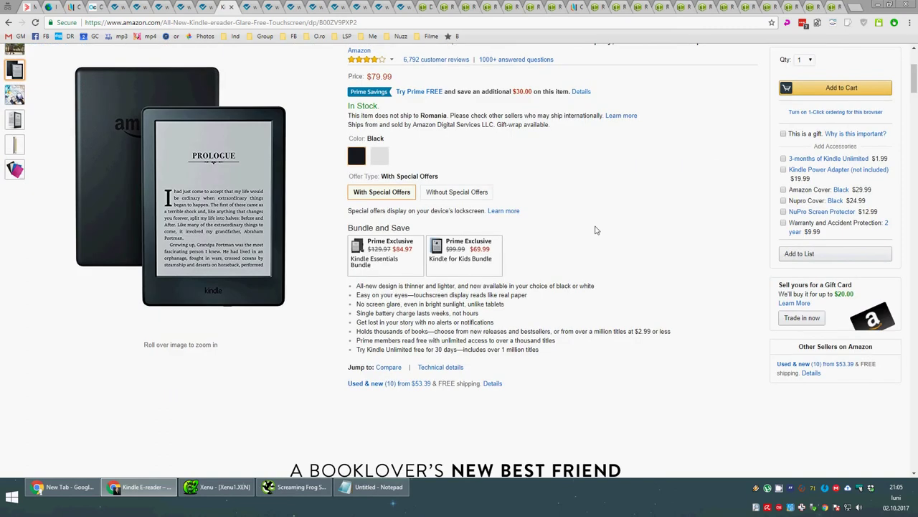
scroll(589, 220, down, 2)
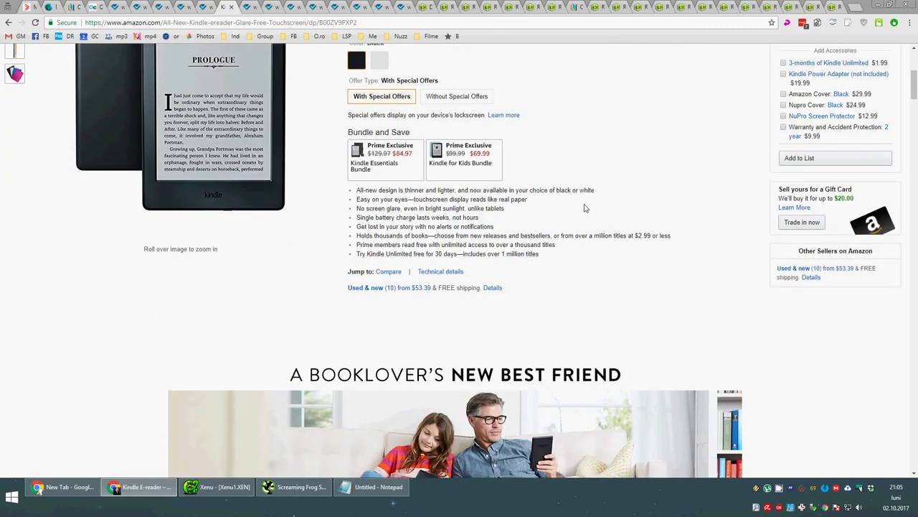
scroll(585, 208, up, 4)
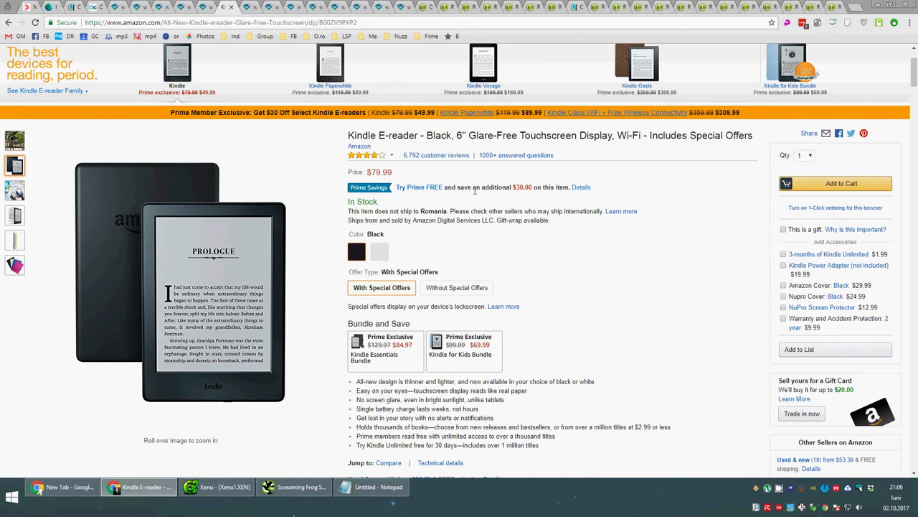
Search Google for "emag iphon" and open the eMAG result for the Apple iPhone 7, 32GB, Black.
click(348, 17)
text(emag iphon)
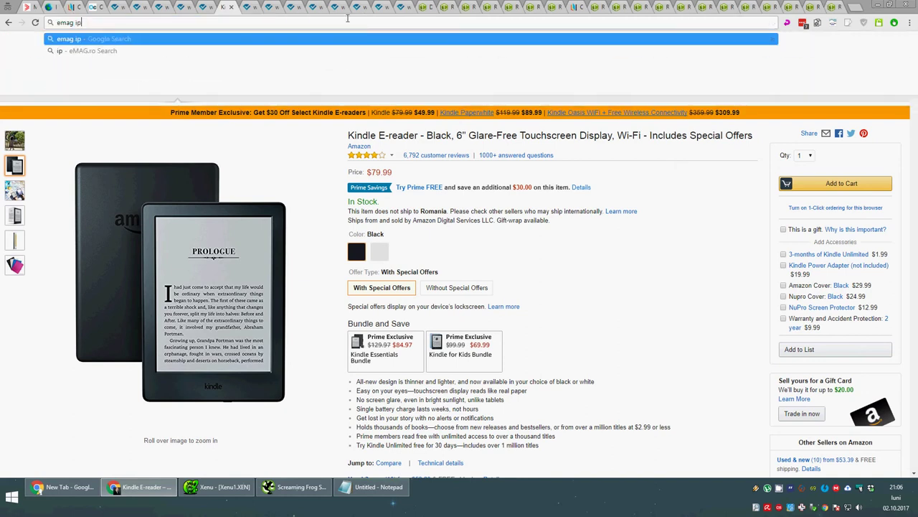
key(Return)
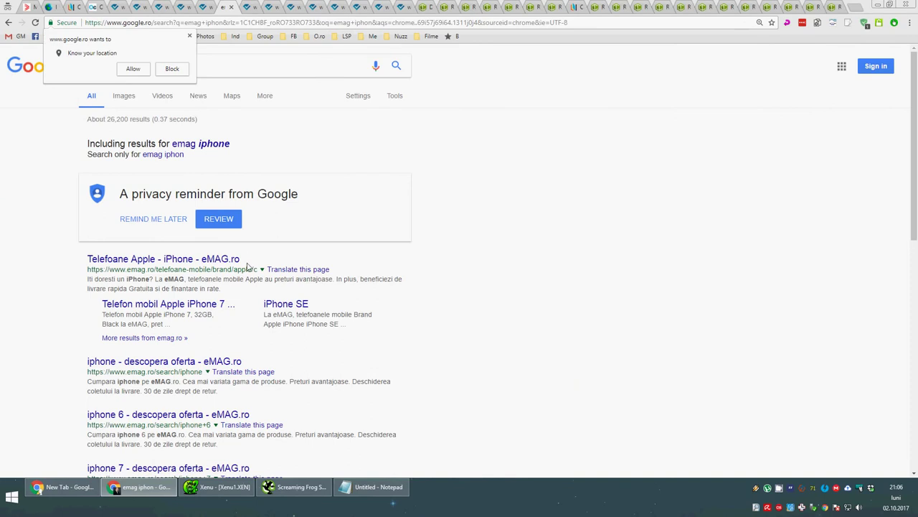
click(198, 303)
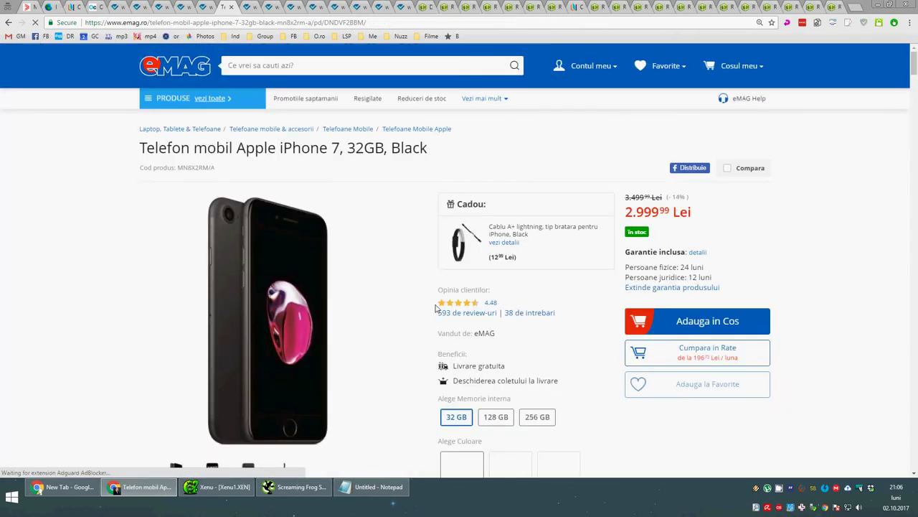
Look through eMAG's iPhone 7 page, covering the specifications, reviews, delivery information, memory and colour options, and bundle offers.
click(441, 312)
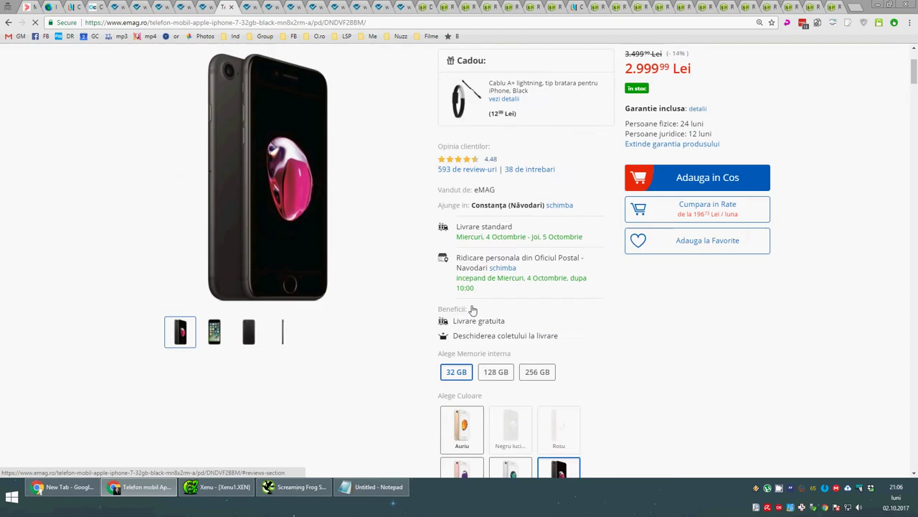
scroll(471, 309, down, 15)
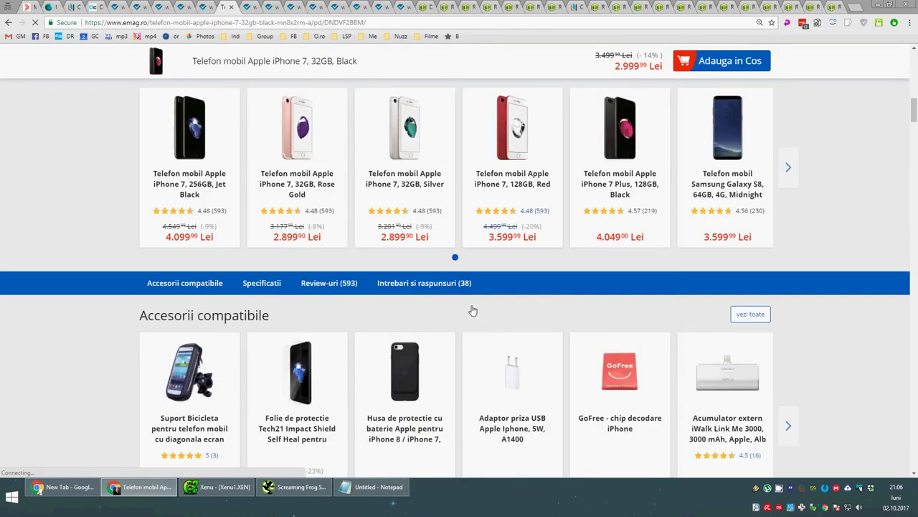
scroll(471, 309, down, 15)
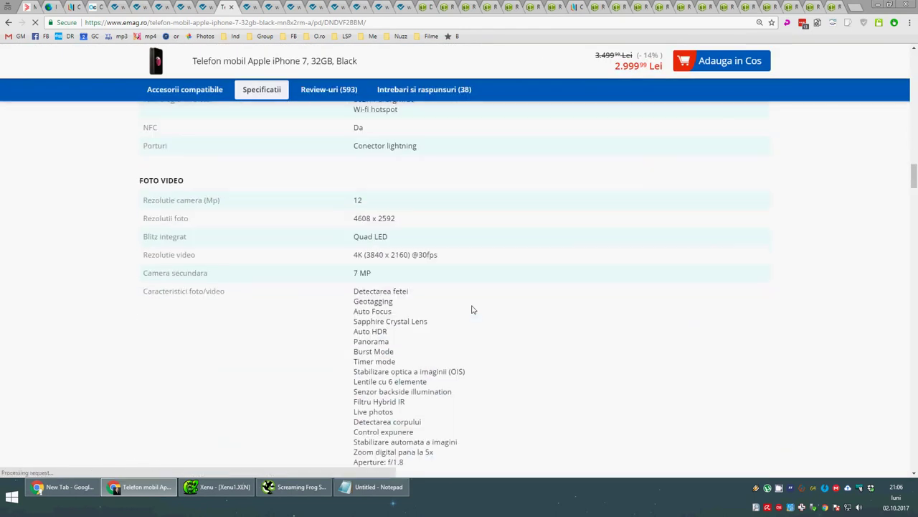
scroll(472, 309, down, 7)
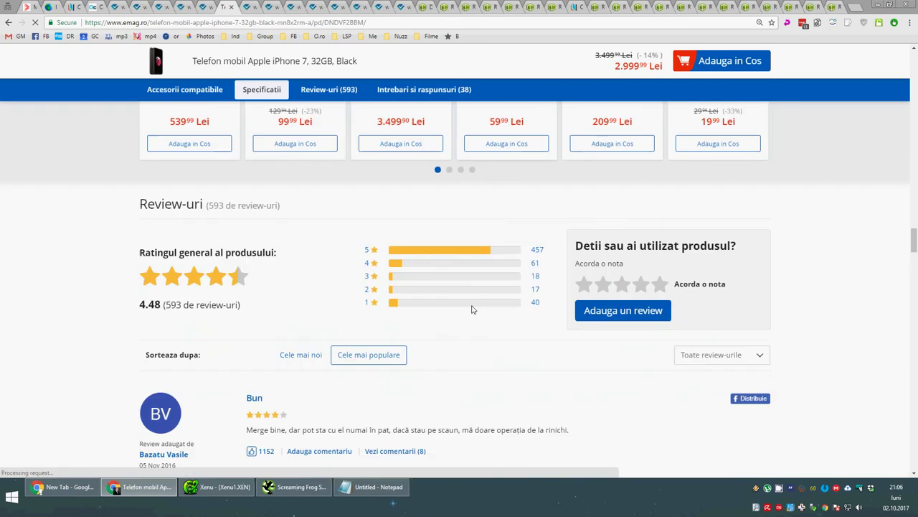
scroll(471, 310, up, 6)
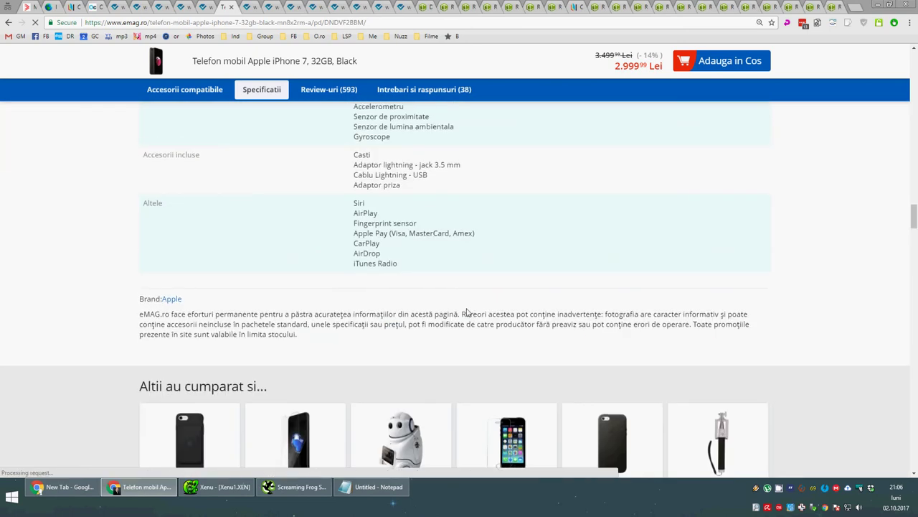
key(Home)
scroll(574, 356, down, 2)
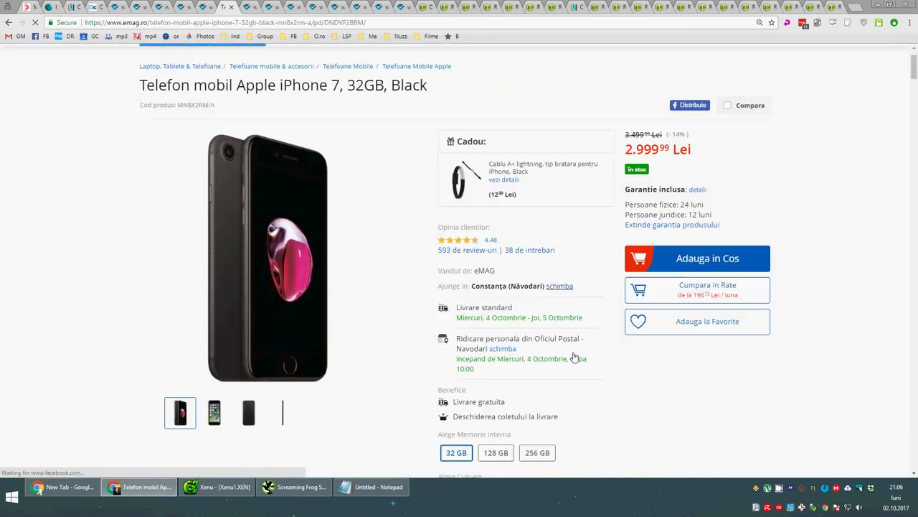
scroll(574, 356, down, 5)
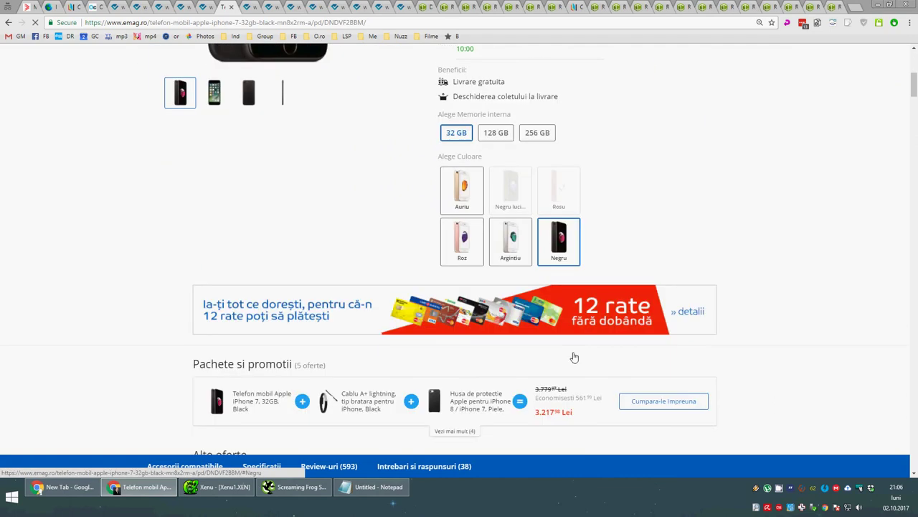
Look through the rest of eMAG's iPhone 7 page, covering similar products, compatible accessories, specifications, related purchases and customer reviews.
scroll(574, 356, down, 9)
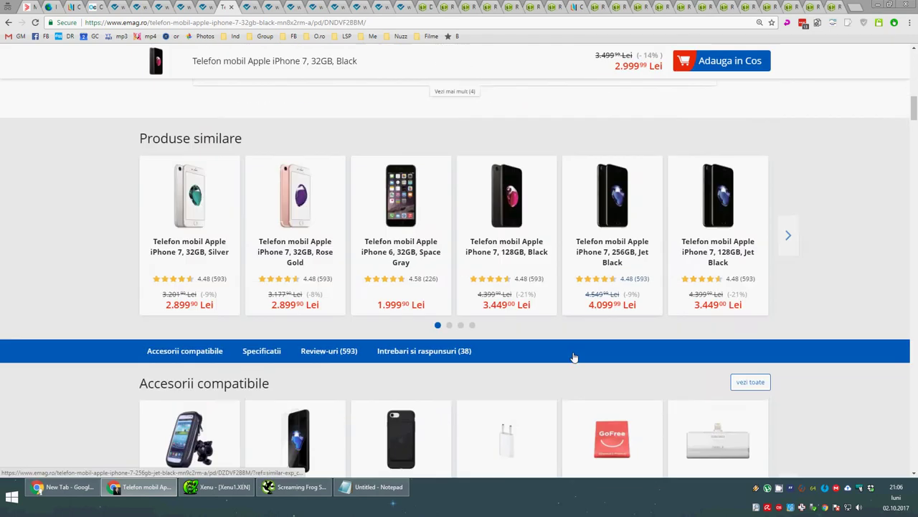
scroll(574, 356, down, 5)
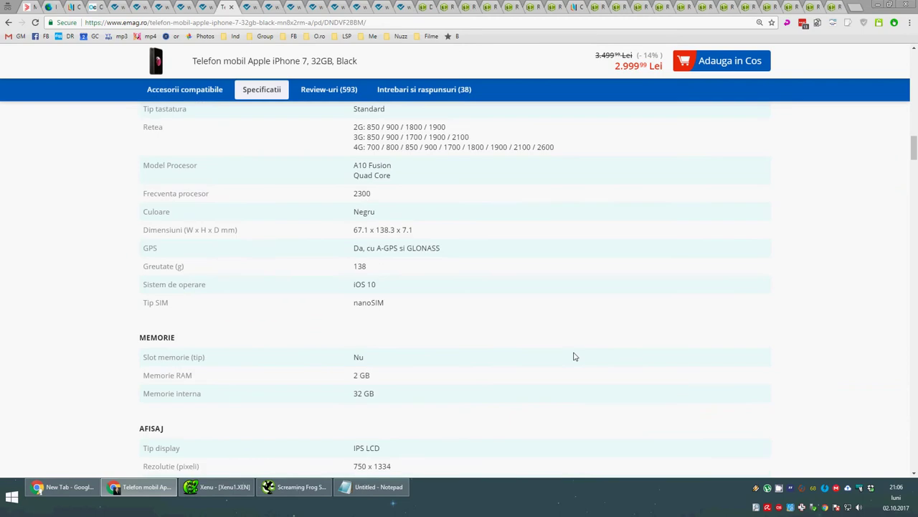
scroll(574, 356, down, 10)
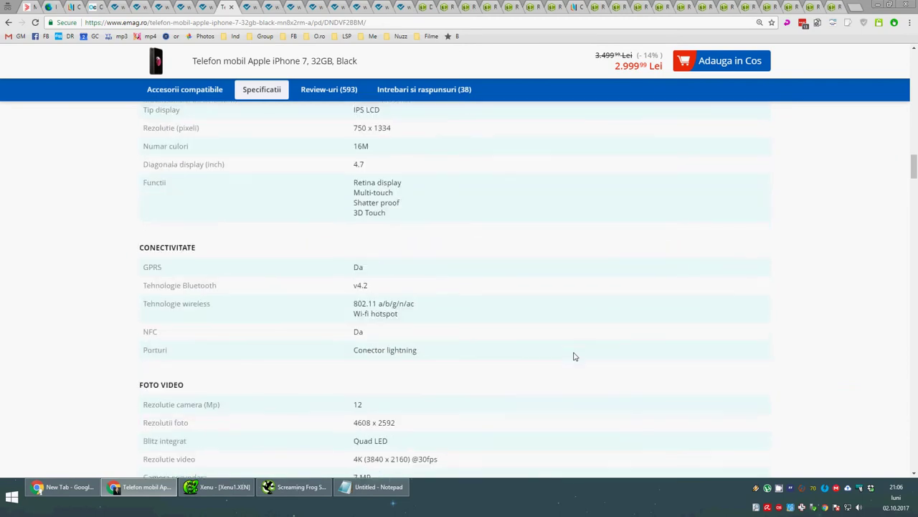
scroll(574, 357, down, 9)
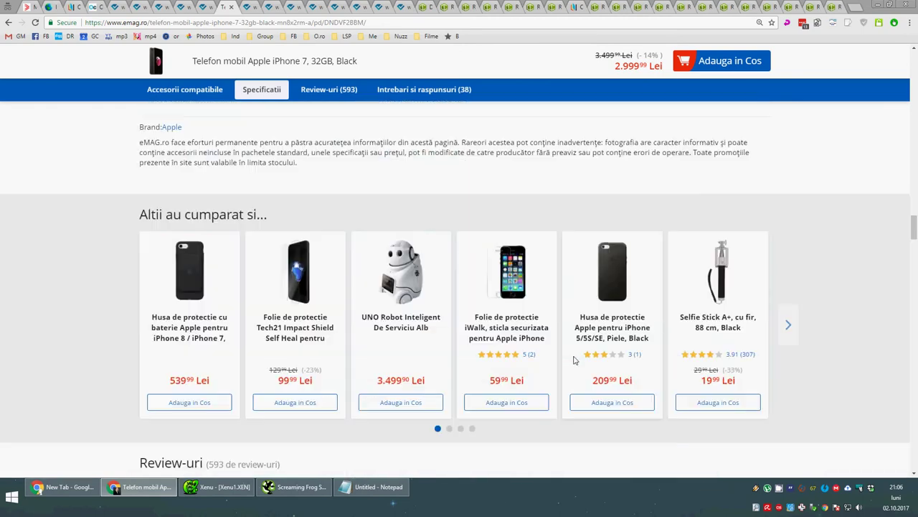
scroll(573, 360, down, 8)
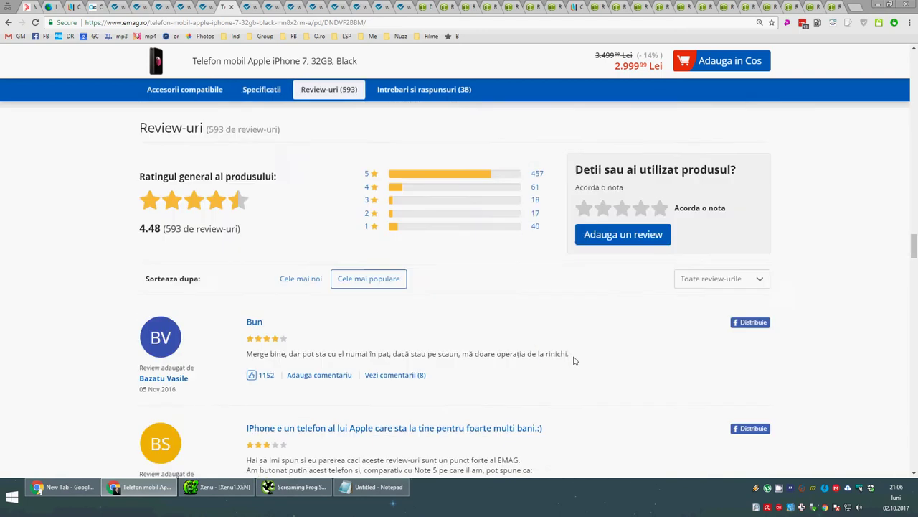
Search Google for "emag samsung s8" and open the eMAG result for the Samsung Galaxy S8, 64GB, 4G, Midnight Black.
key(alt+Left)
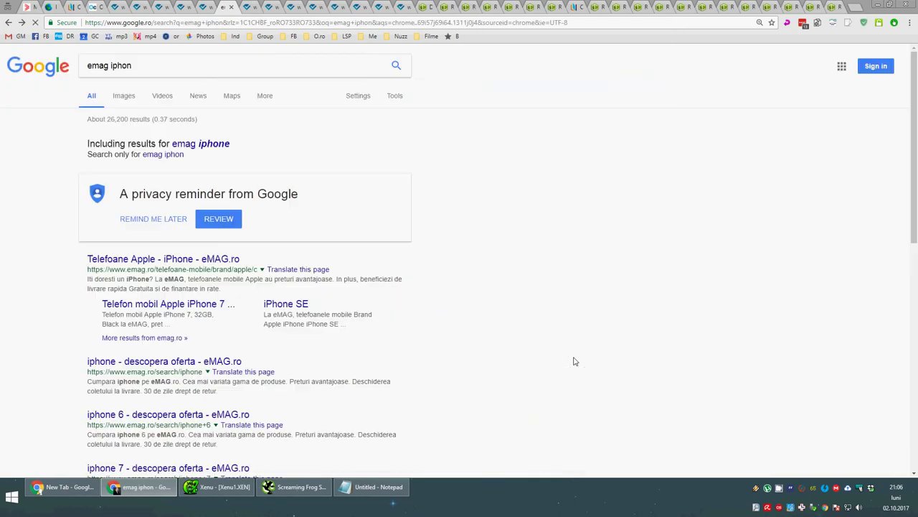
double_click(122, 66)
text(samsung s8)
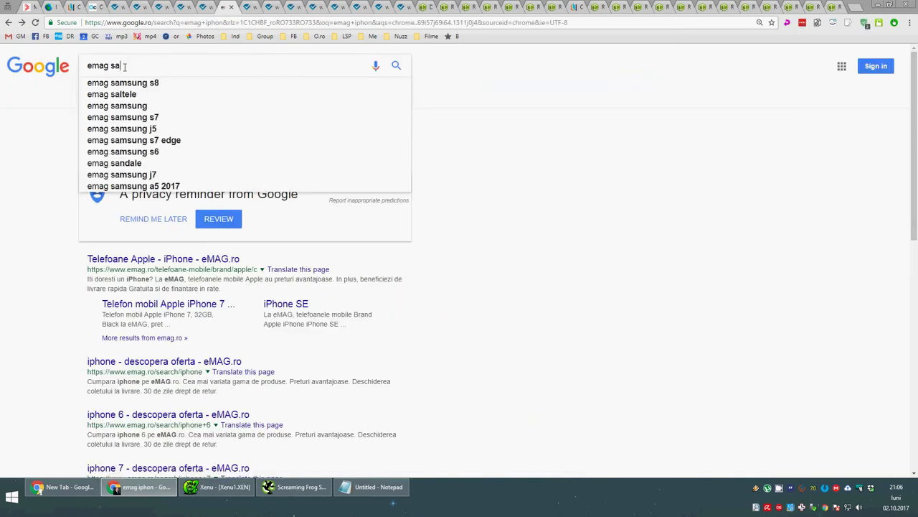
key(Return)
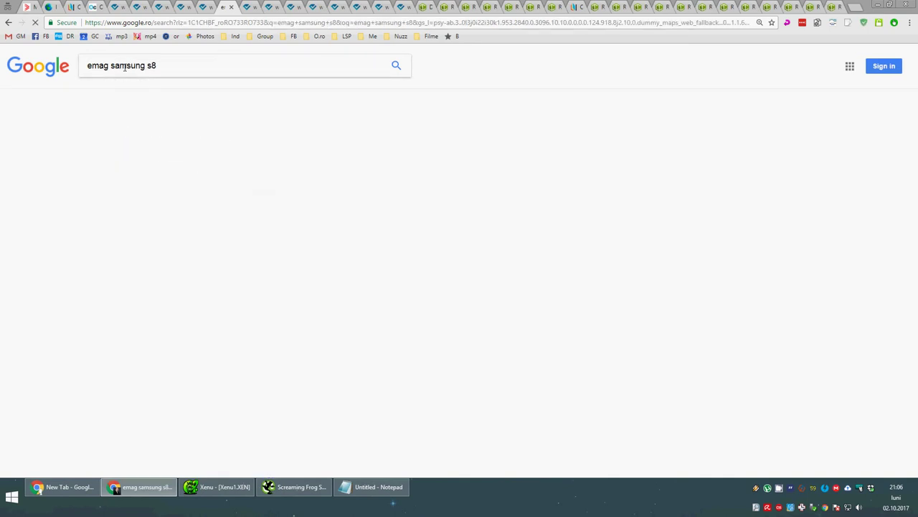
click(167, 222)
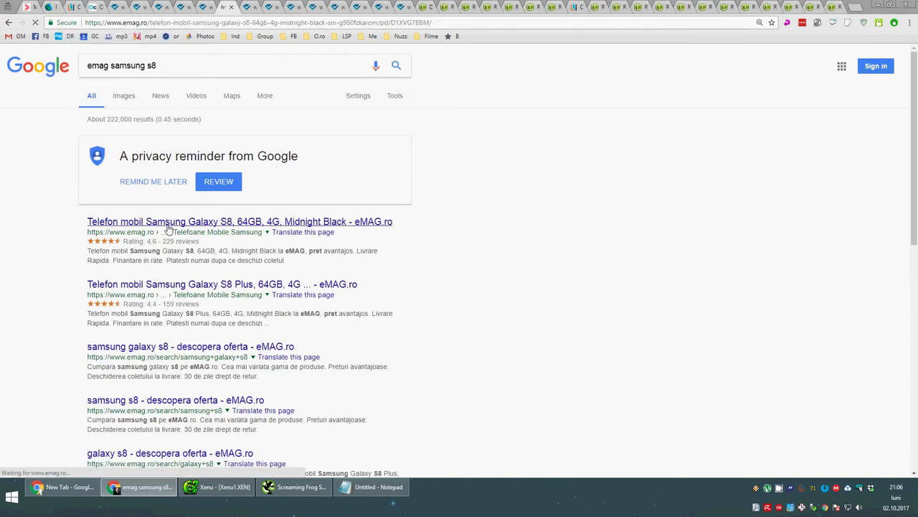
Examine the full illustrated description on eMAG's Galaxy S8 page, from the Infinity Display introduction down to the compatible accessories.
scroll(369, 256, down, 2)
scroll(369, 255, down, 10)
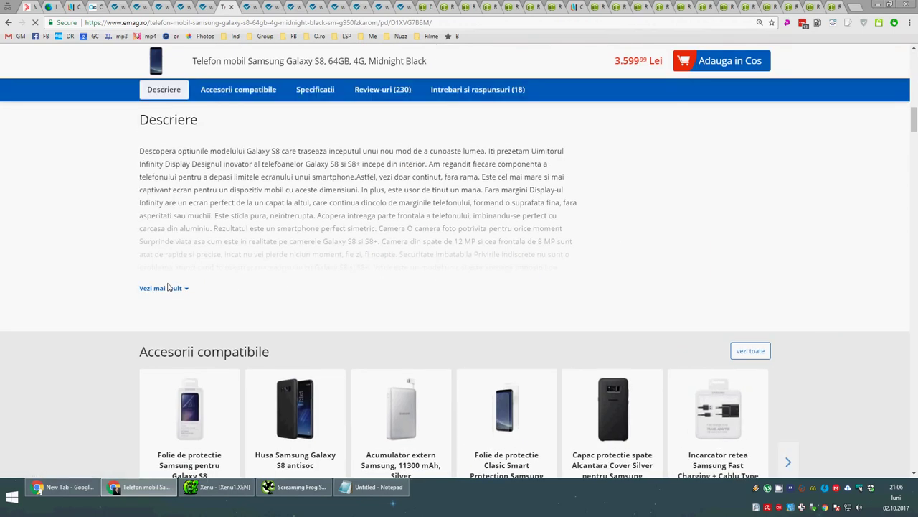
scroll(340, 302, up, 5)
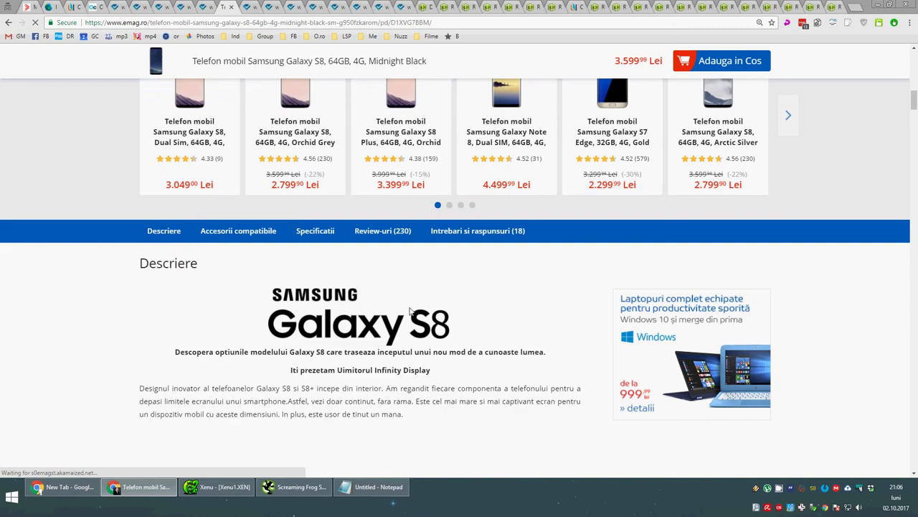
scroll(527, 287, down, 4)
scroll(447, 282, down, 15)
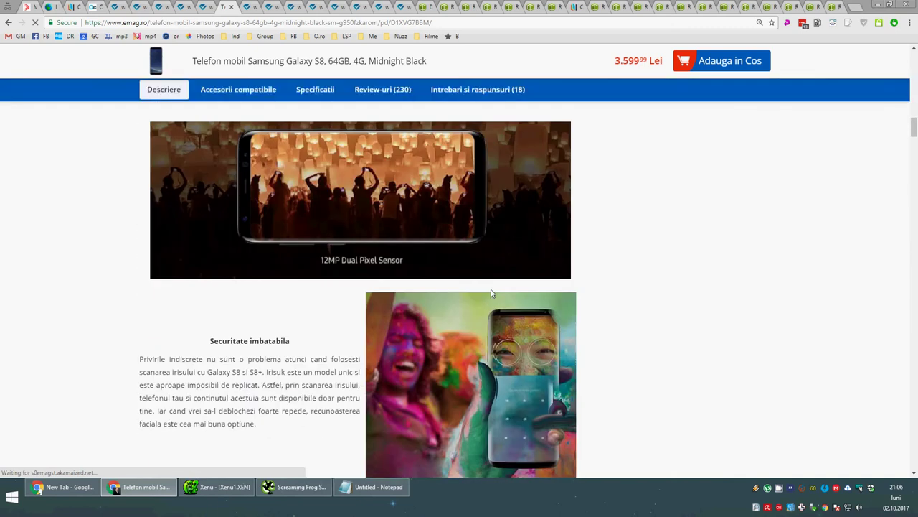
scroll(490, 288, down, 15)
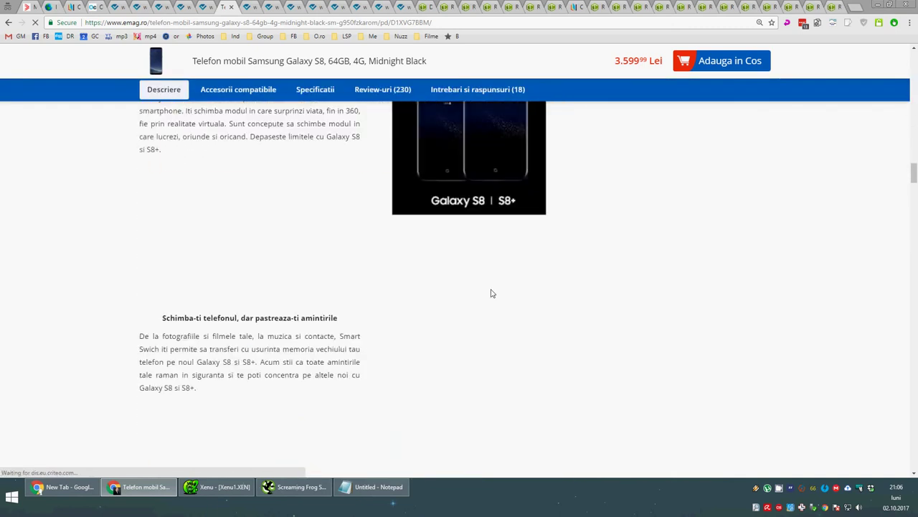
scroll(490, 292, down, 15)
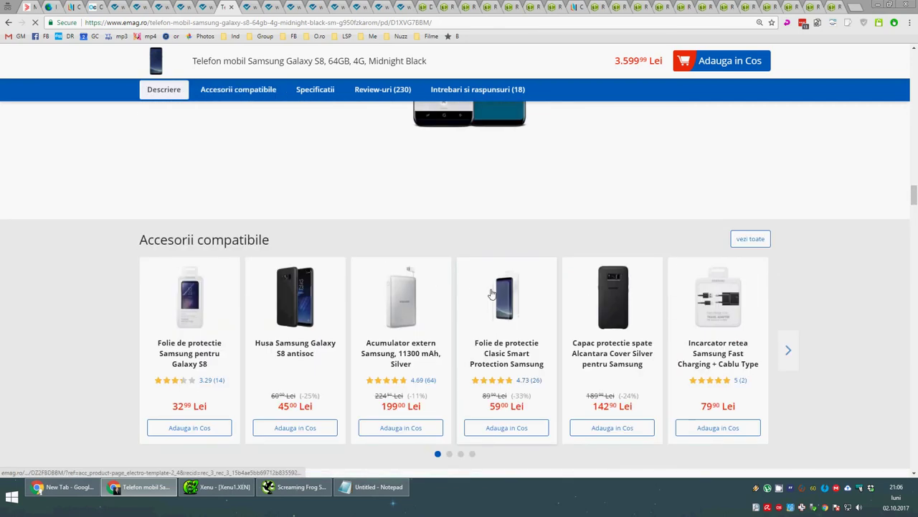
Read through the Galaxy S8's customer reviews and the questions and answers, and return to the start of the product page.
scroll(491, 293, down, 15)
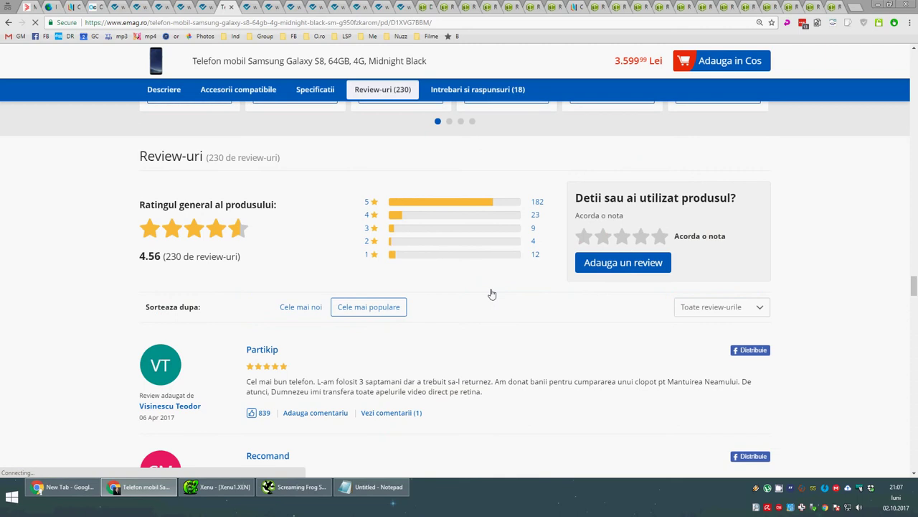
scroll(492, 294, down, 15)
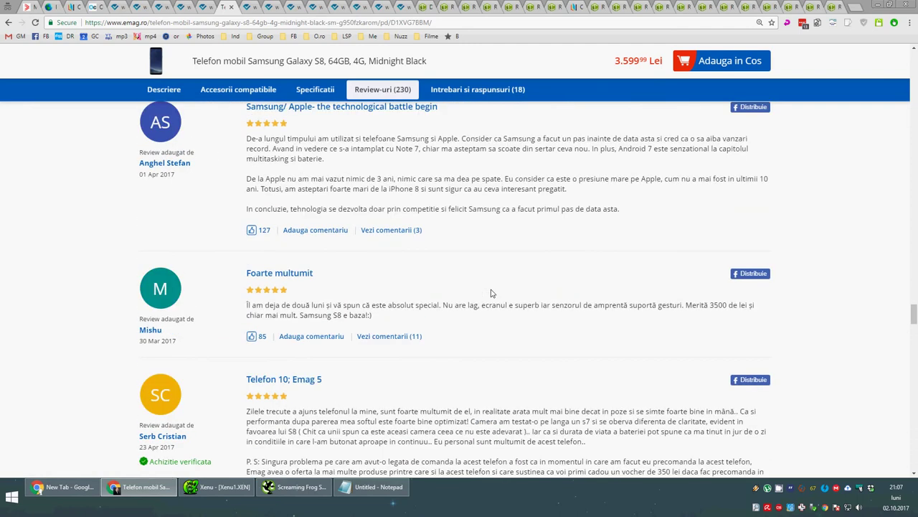
scroll(493, 293, down, 20)
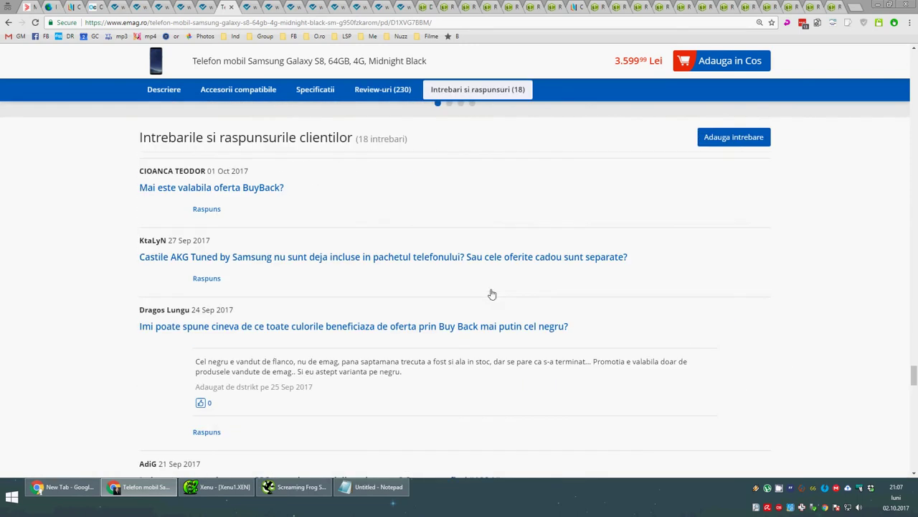
scroll(493, 290, down, 20)
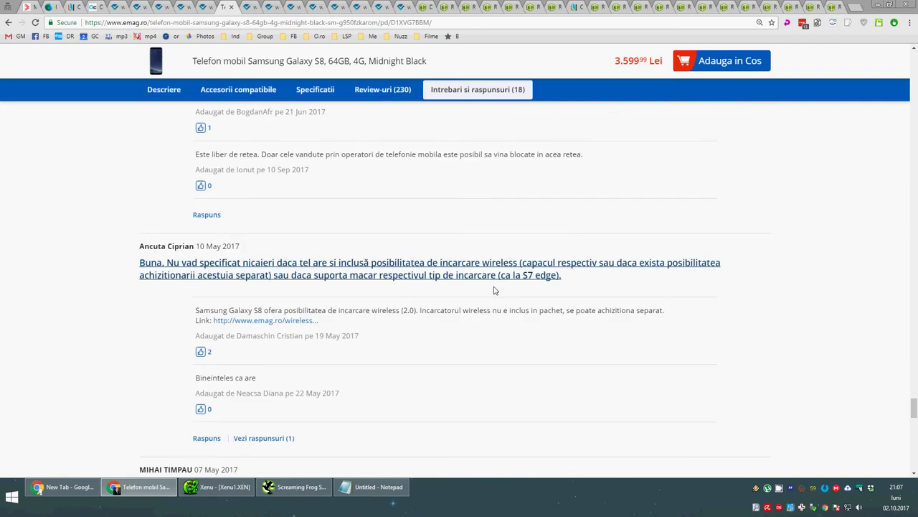
scroll(494, 290, down, 5)
key(Home)
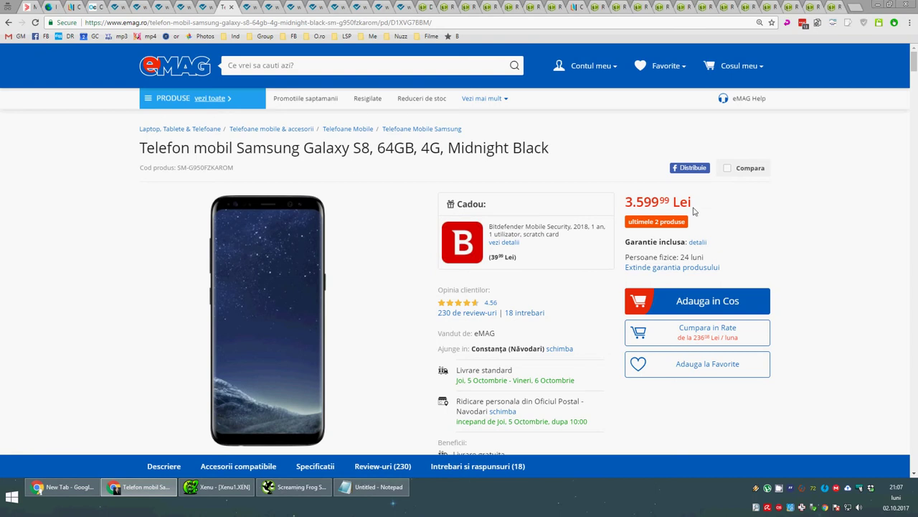
Check the Notepad audit notes and review Ryte's Unique Word Count graph and page table for libmag.ro.
click(253, 6)
click(371, 486)
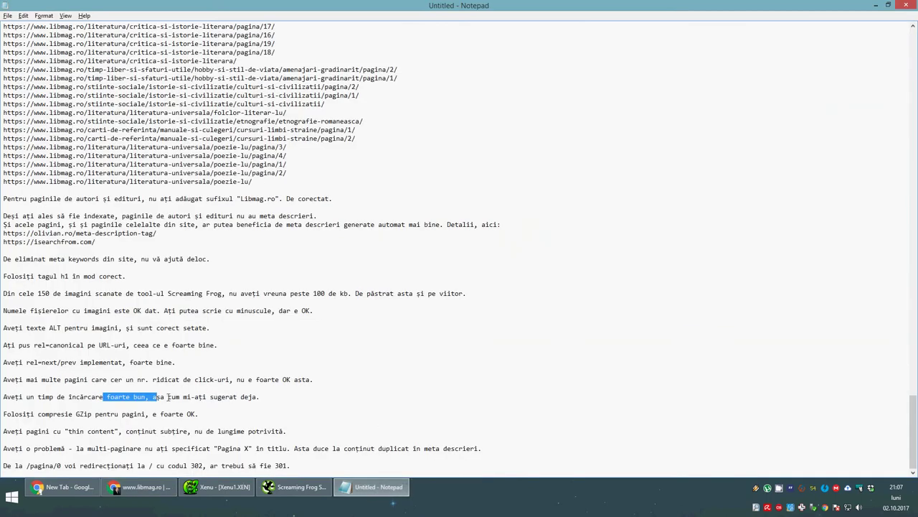
click(142, 487)
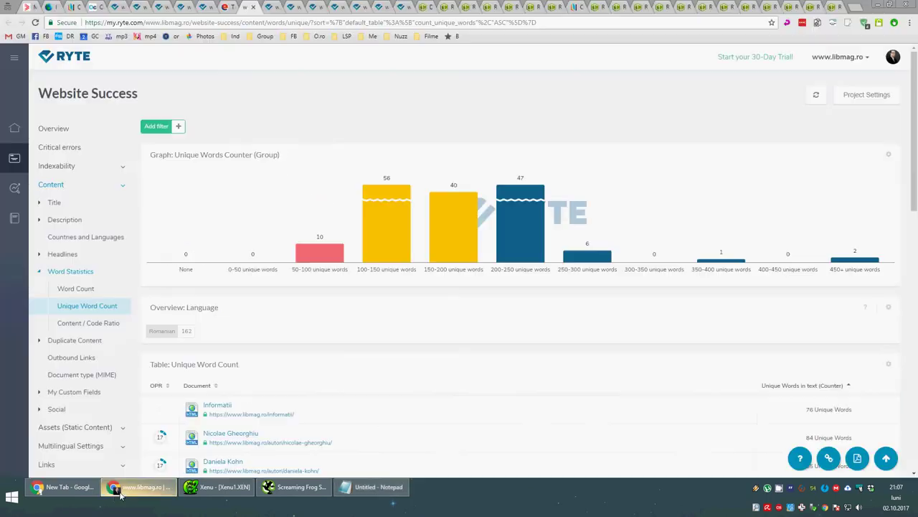
scroll(381, 377, down, 2)
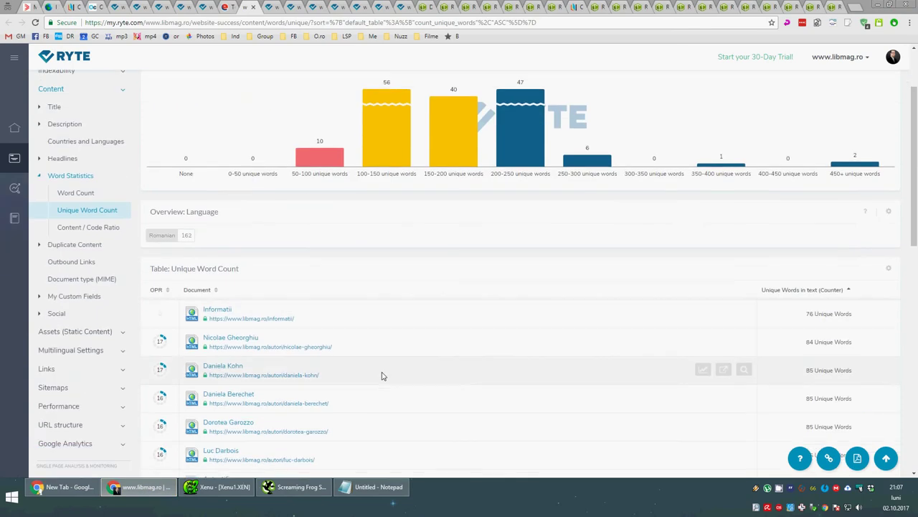
scroll(384, 368, up, 2)
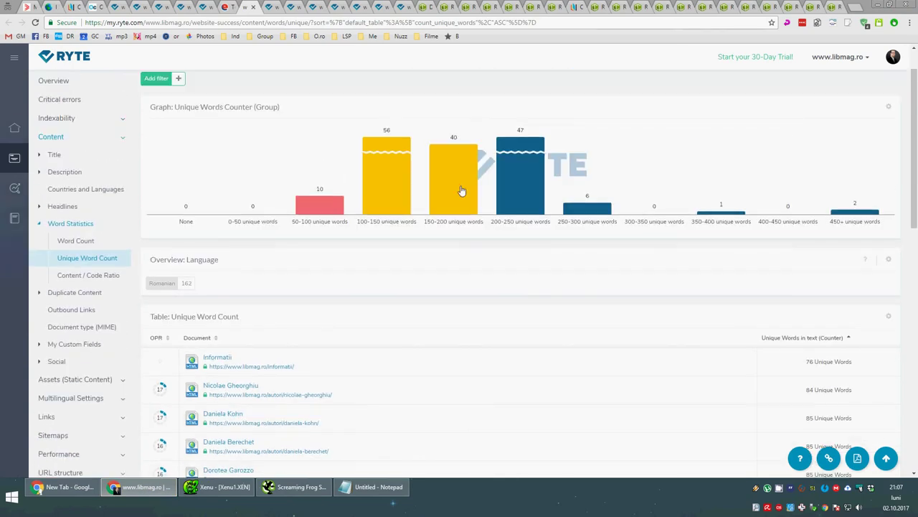
Open Ryte's Facebook Preview report for libmag.ro and examine the preview graph and the listed pages' Facebook previews.
click(269, 6)
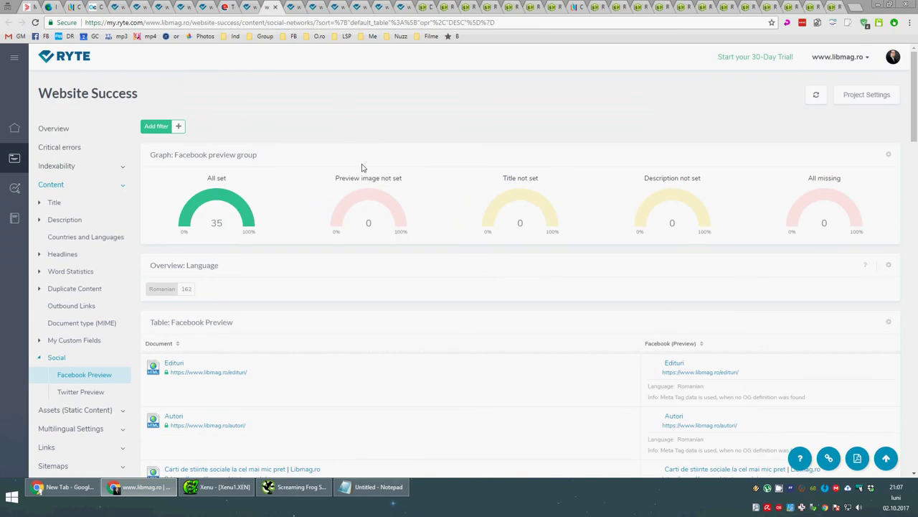
scroll(367, 179, down, 1)
scroll(367, 179, down, 3)
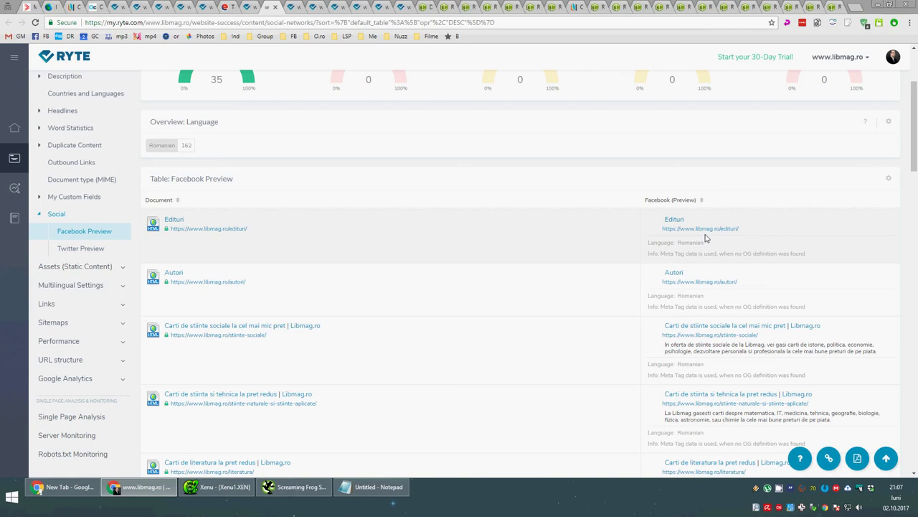
Open the Facebook Sharing Debugger at developers.facebook.com/tools/debug/sharing/.
key(ctrl+l)
text(de)
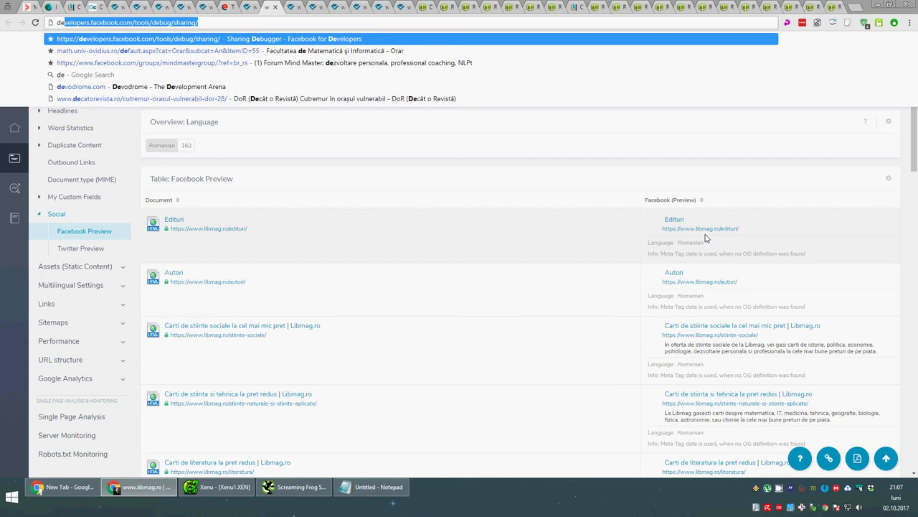
key(Escape)
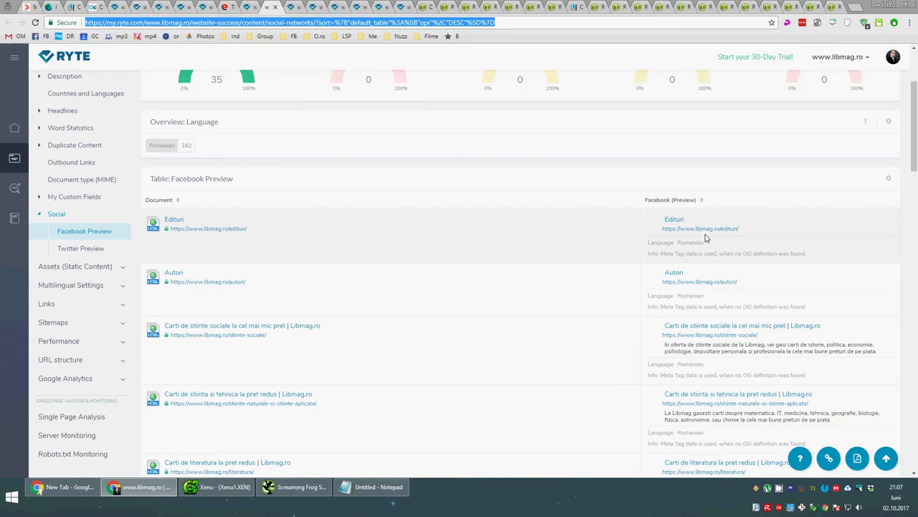
text(de)
key(Return)
Add the note "Pentru imagini Facebook:" below the loading-time remark in Notepad, with the Facebook debugger's login page address under it.
key(alt+Tab)
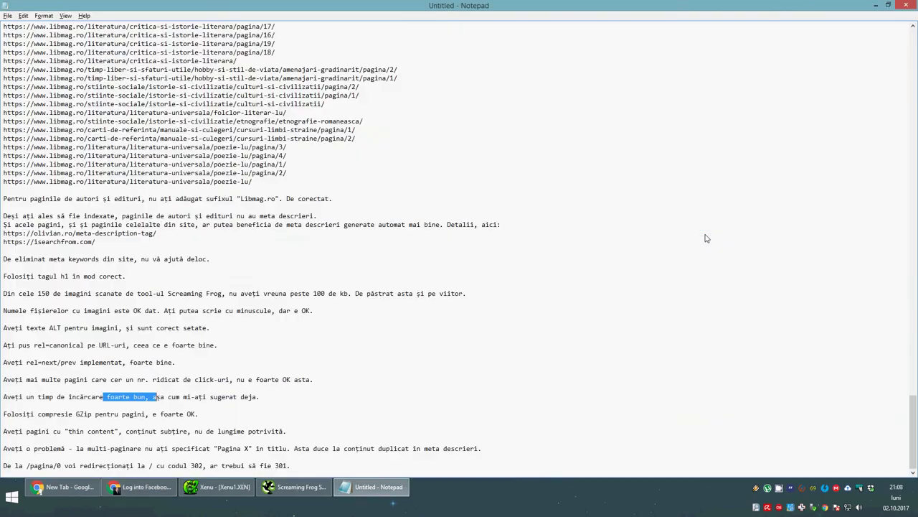
key(End)
key(Return)
key(Return)
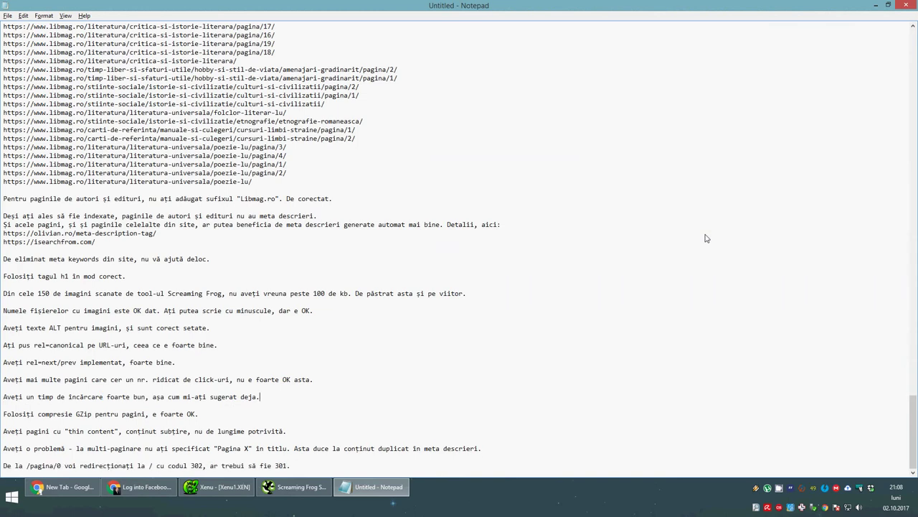
text(Pe)
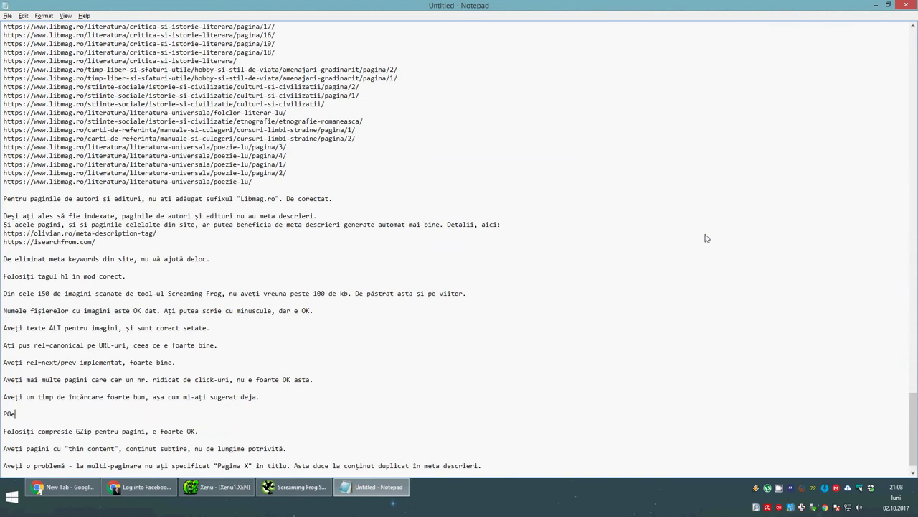
text(ntru imagini Facebook:)
key(Return)
text(https://www.facebook.com/login.php?next=https%3A%2F%2Fdevelopers.facebook.com%2Ftools%2Fdebug%2Fsharing%2F)
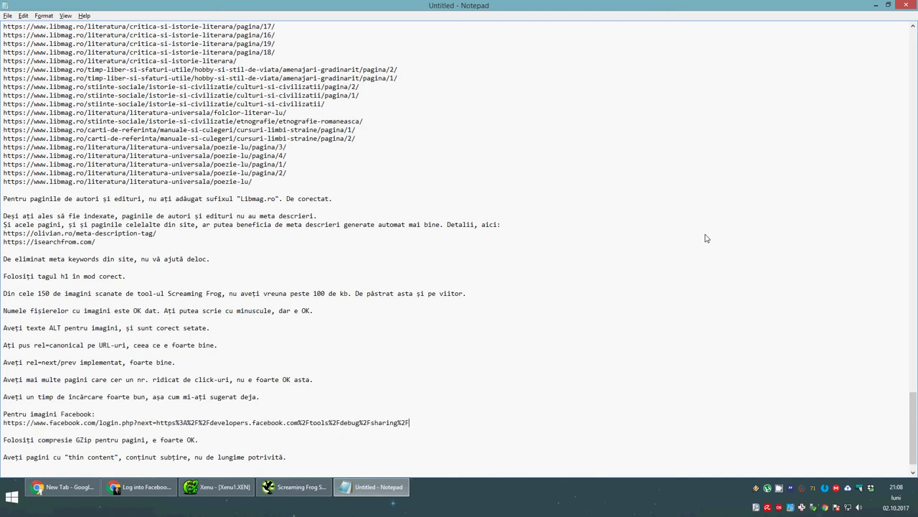
key(alt+Tab)
text(de)
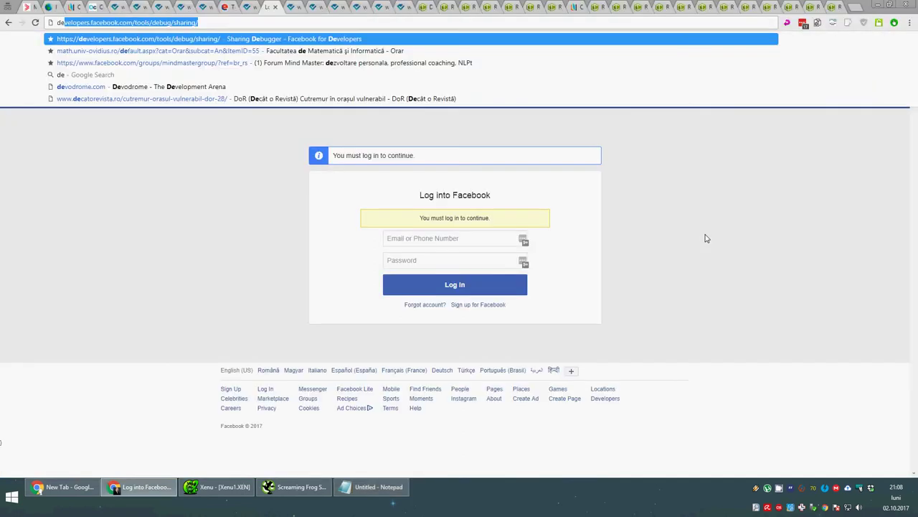
key(ctrl+a)
key(ctrl+c)
key(alt+Tab)
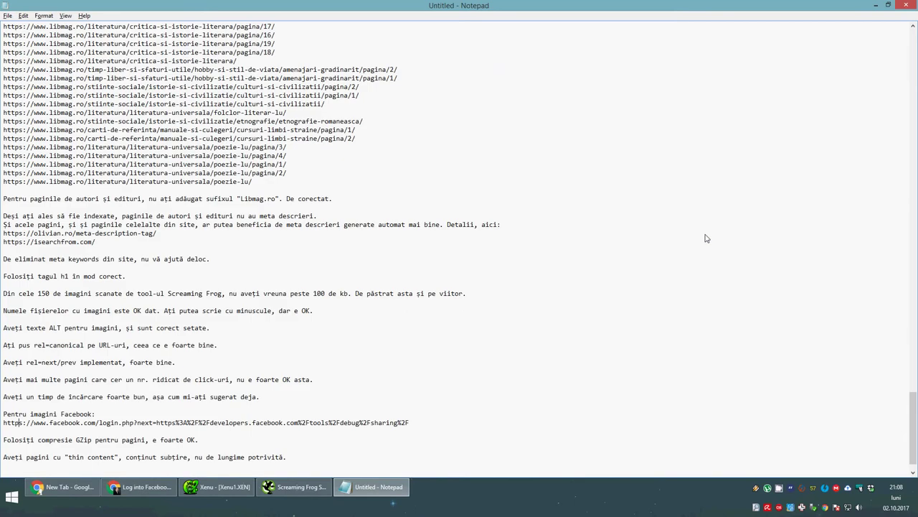
key(ctrl+v)
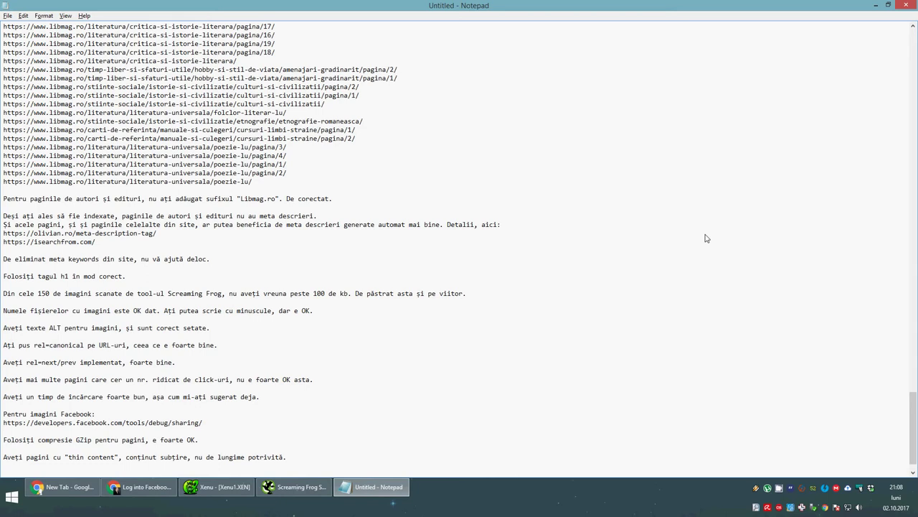
key(Return)
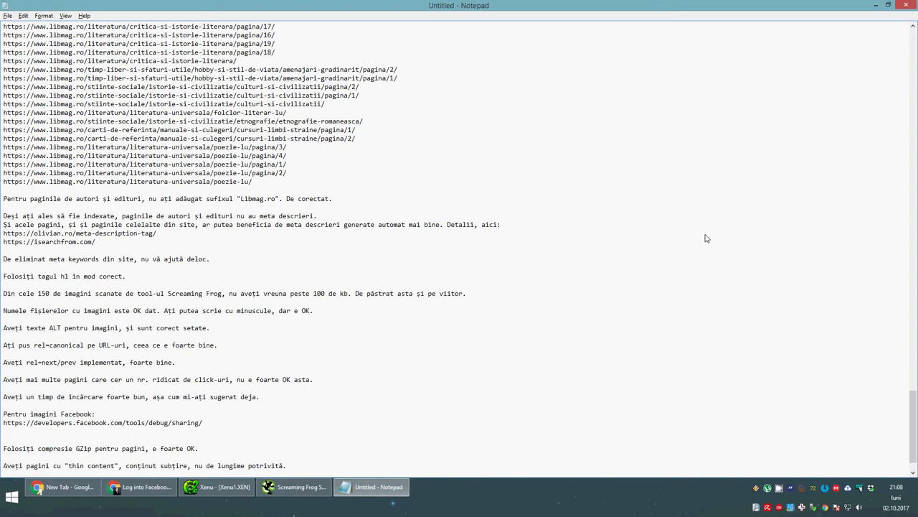
Add the line "De pus: Titlu, Descriere, URL, imagine (foarte important) și autor (persoană fizică, dacă e cazul)." below the Facebook debugger link.
text(De pus: Titlu, Descriere, URL, imagine ()
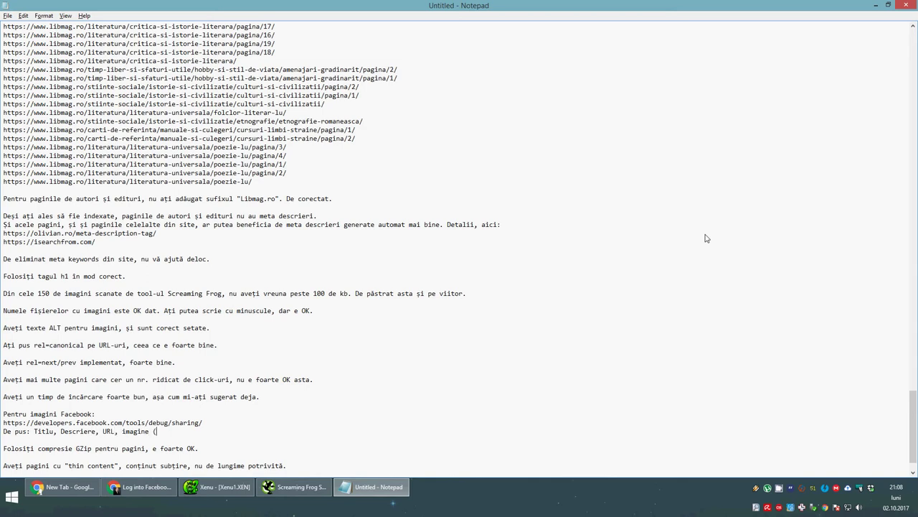
text(foarte important) și)
text(autor (per)
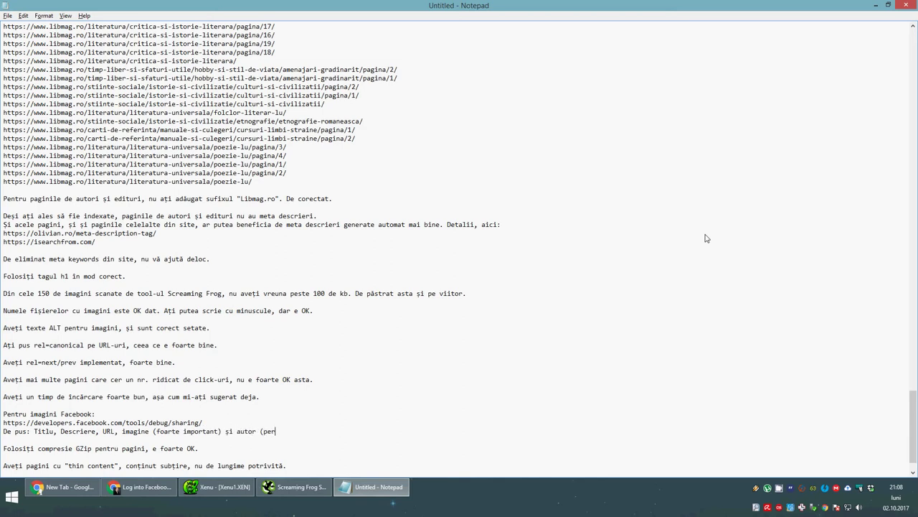
text(soană fizică, dacă e cazul).)
Switch to Chrome and examine the image previews and ALT tags listed in Ryte's Alt Values report for libmag.ro.
key(alt+Tab)
key(ctrl+Tab)
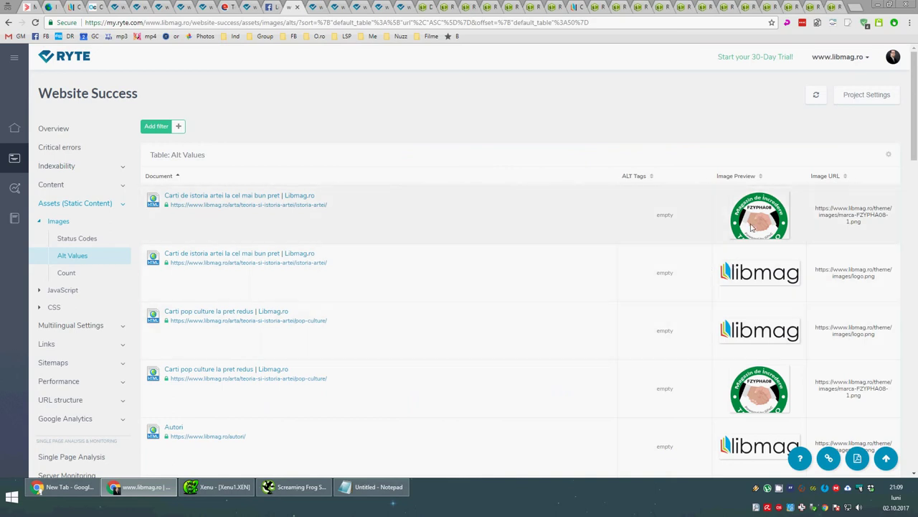
mouse_move(574, 201)
scroll(778, 180, down, 4)
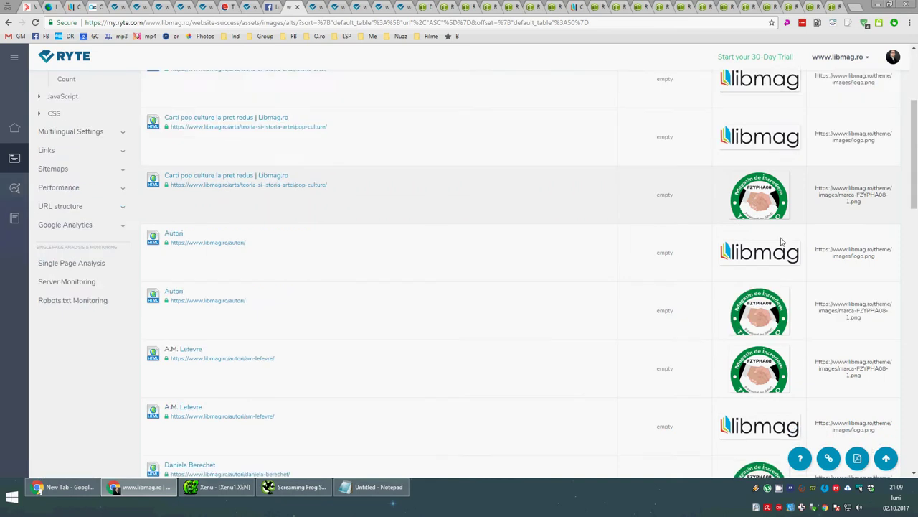
scroll(776, 194, down, 10)
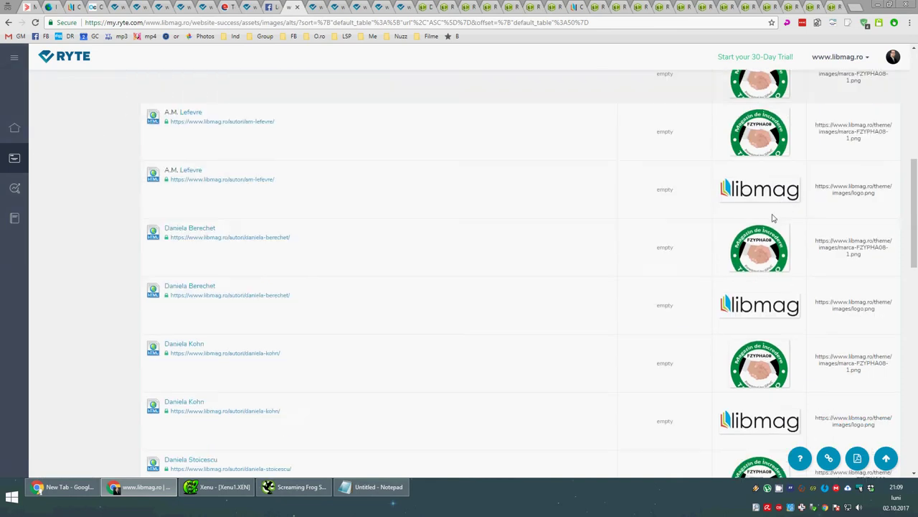
scroll(774, 218, down, 5)
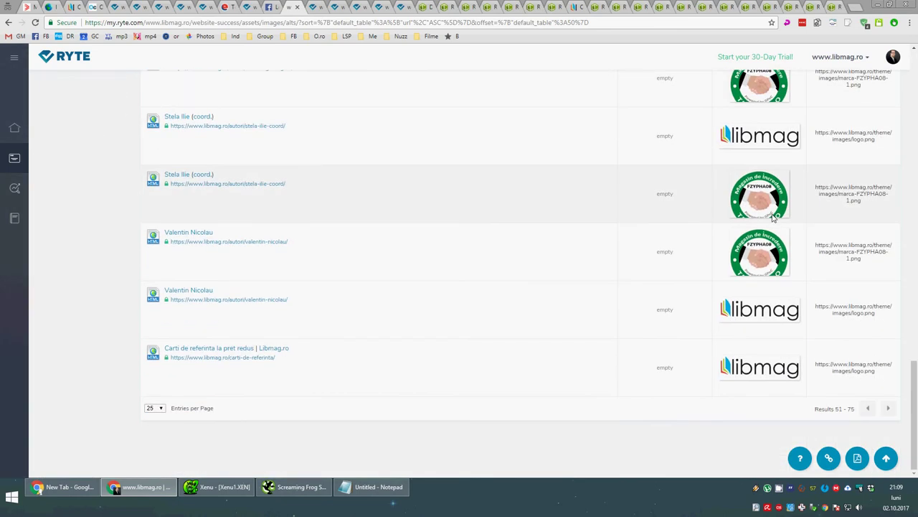
scroll(793, 290, up, 5)
scroll(793, 289, down, 5)
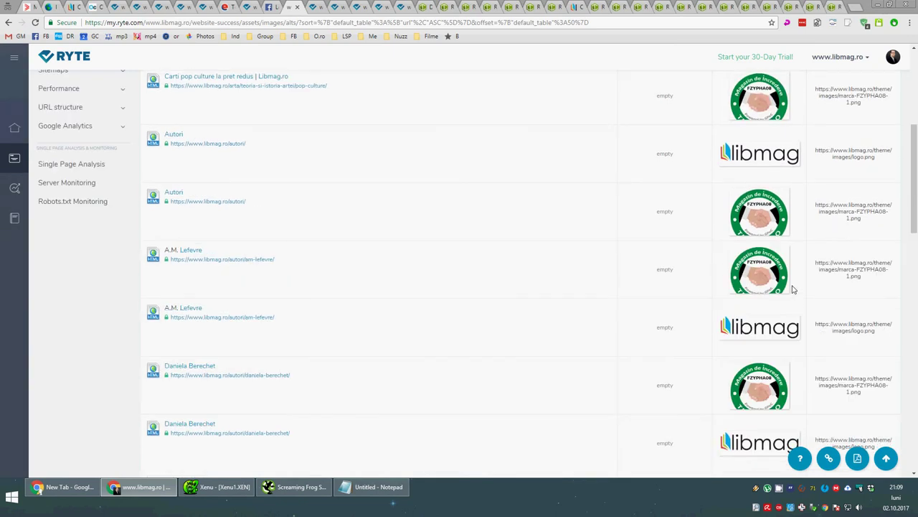
Go to the next page of Alt Values results and review the images listed without ALT tags.
click(888, 408)
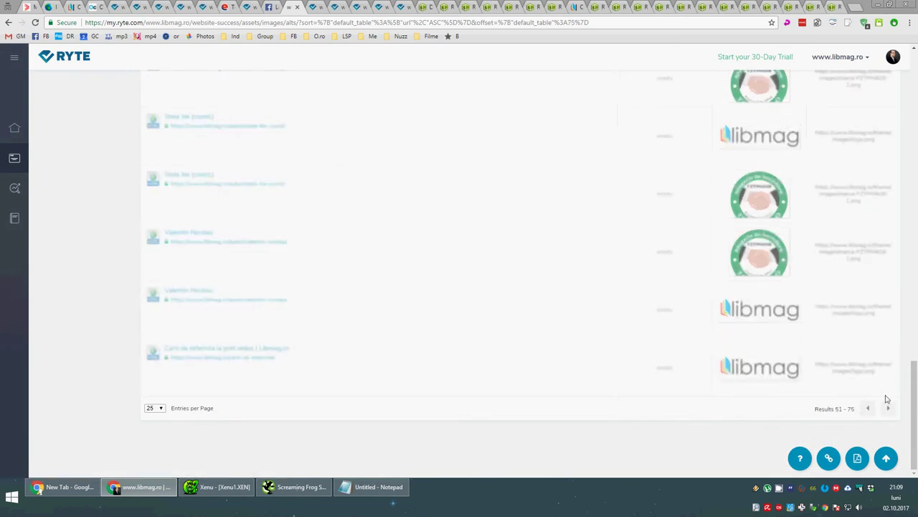
scroll(856, 358, up, 15)
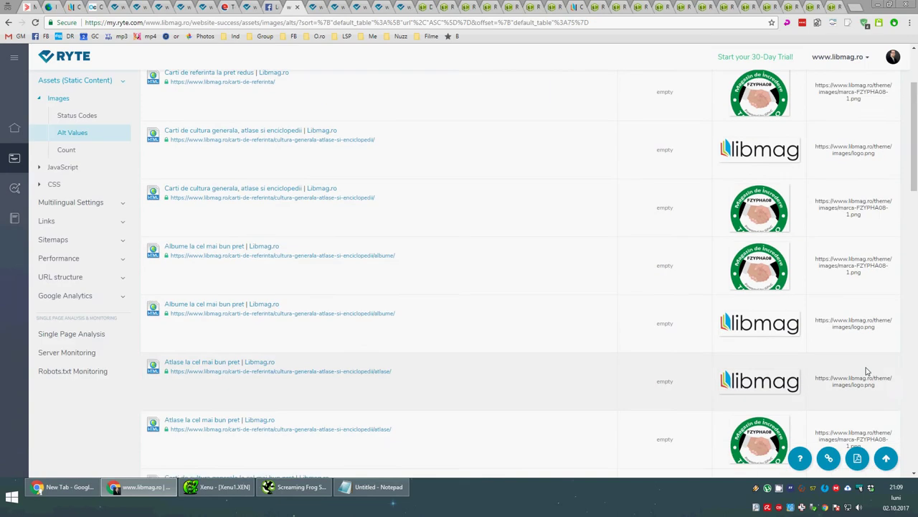
scroll(857, 359, up, 3)
triple_click(850, 335)
click(848, 335)
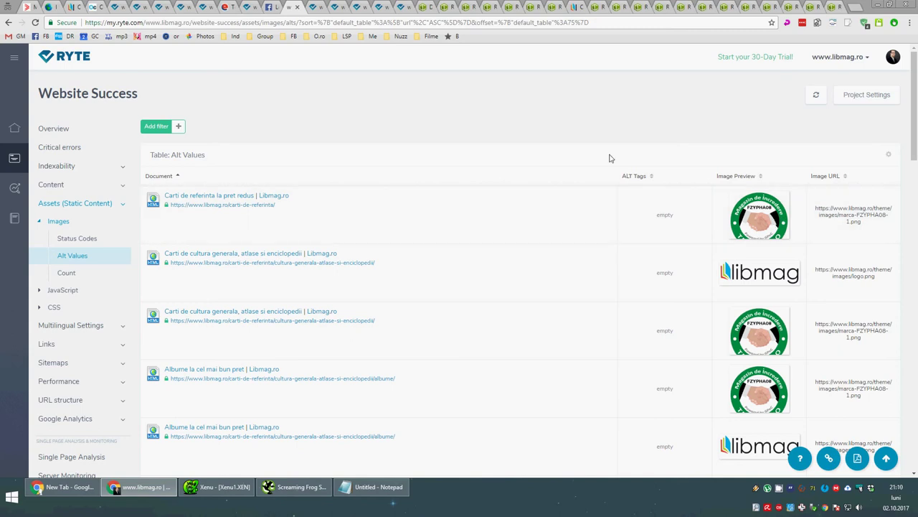
Review Ryte's image Count, sitemap Status Codes, File Status Codes, Load Times and Compression reports for libmag.ro.
key(alt+Left)
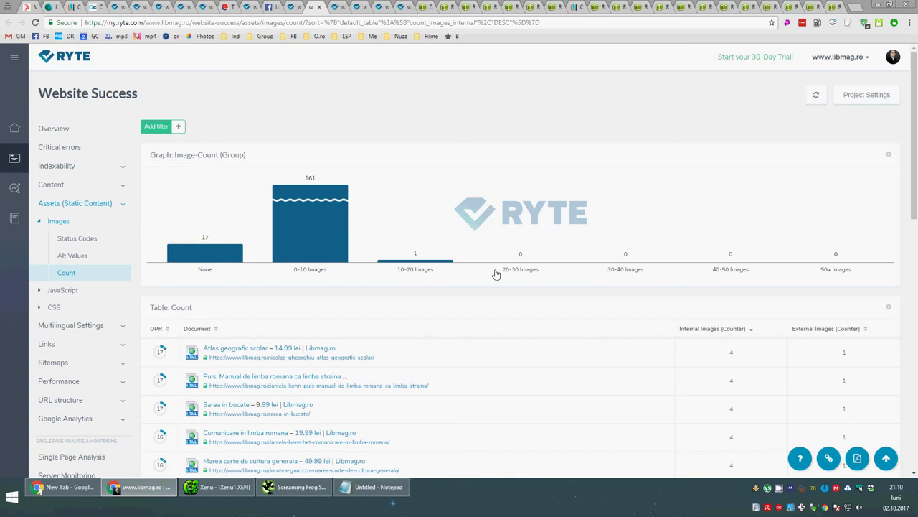
scroll(433, 285, down, 1)
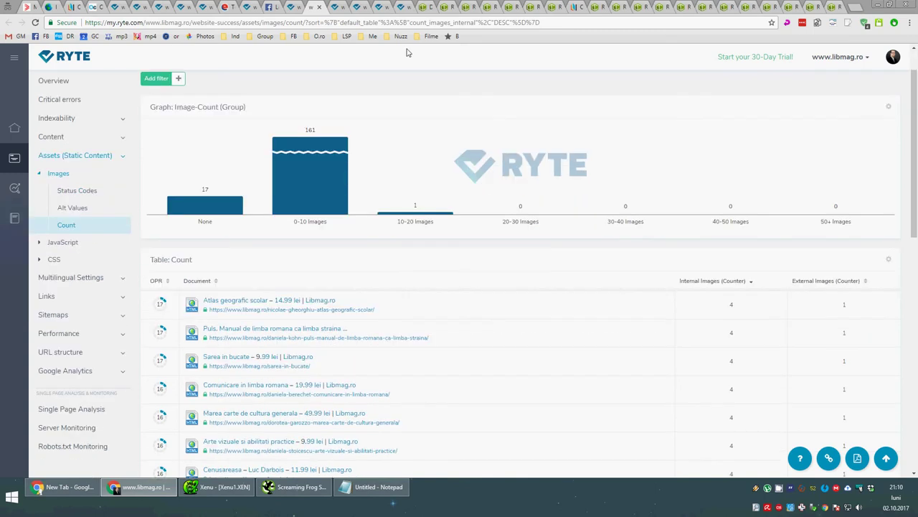
click(341, 6)
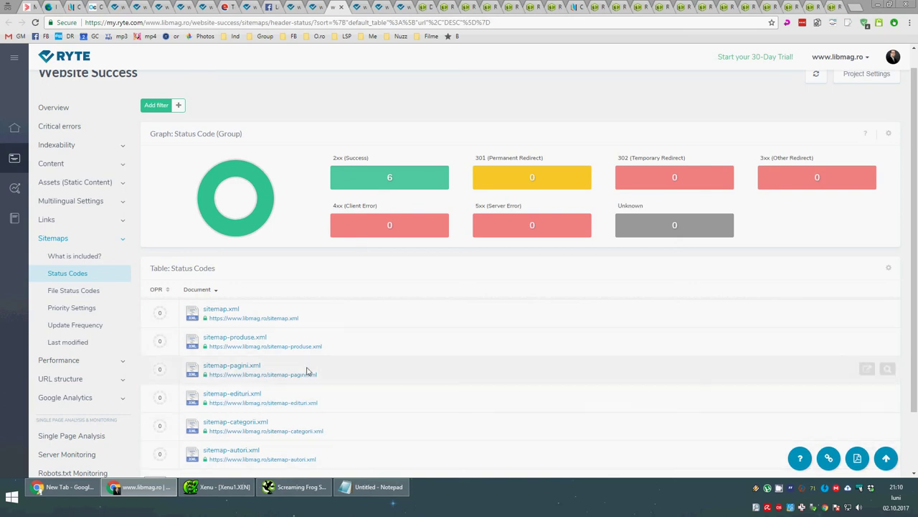
click(357, 6)
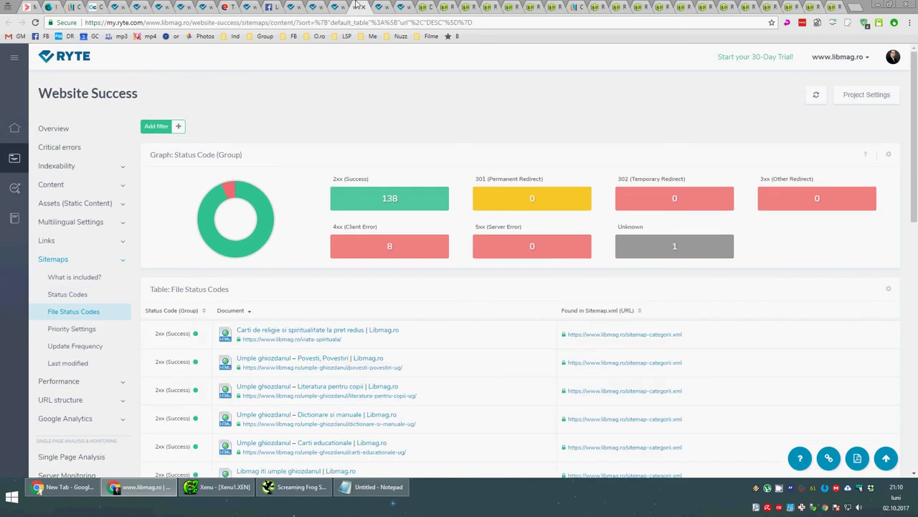
click(380, 5)
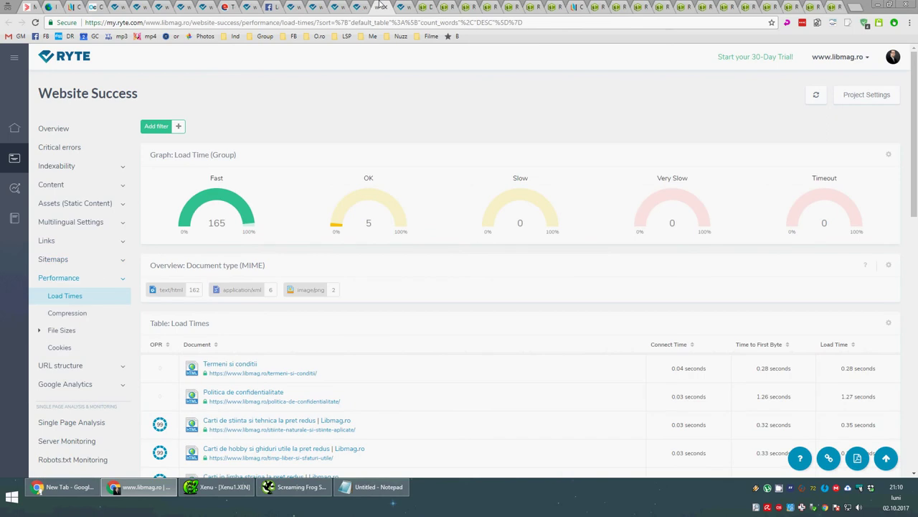
click(404, 6)
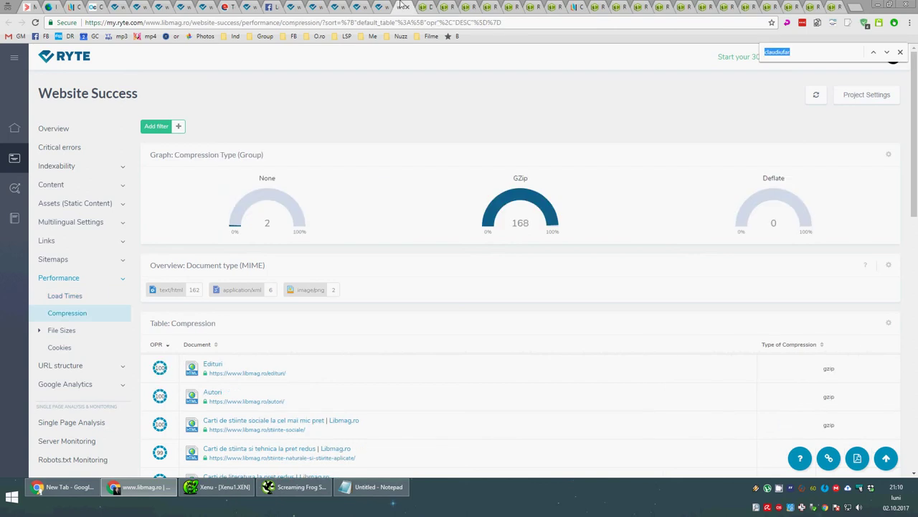
Open the DeepCrawl dashboard for libmag.ro and review its issues, non-200 pages, uncrawled URLs and non-indexable pages.
click(426, 5)
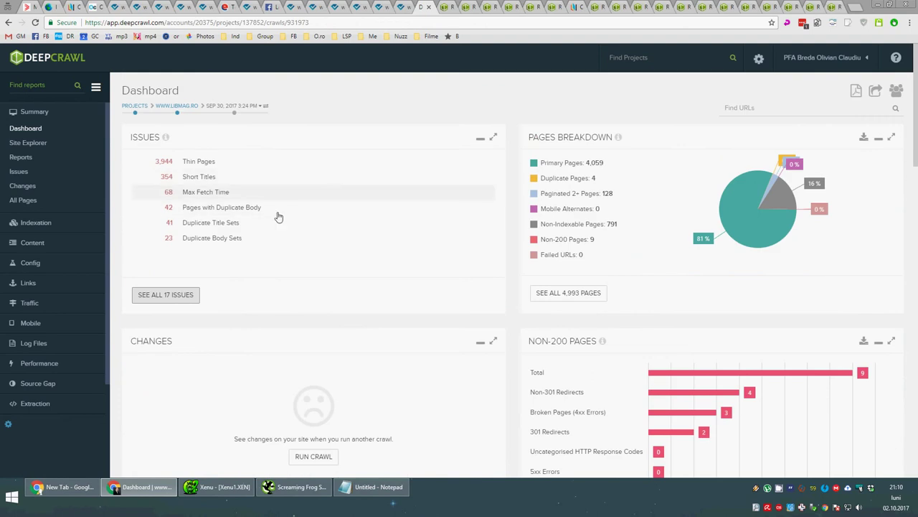
scroll(406, 234, down, 2)
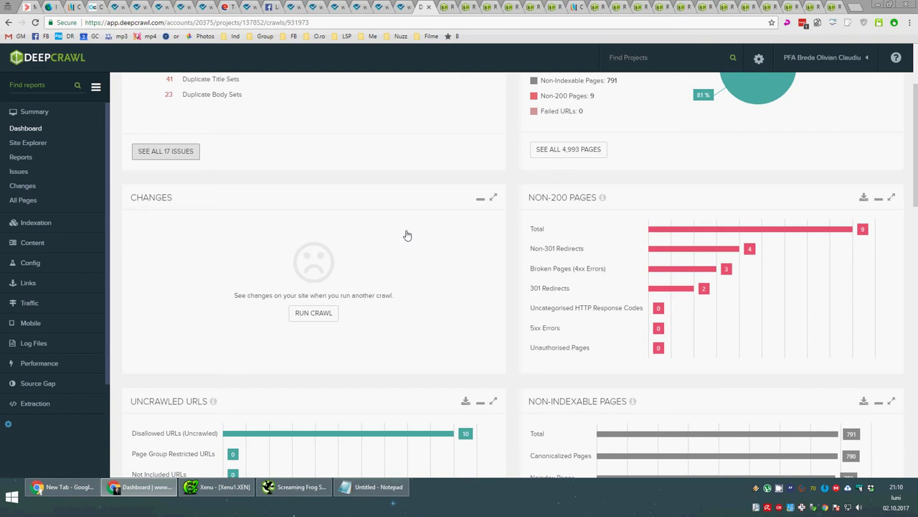
scroll(406, 234, down, 3)
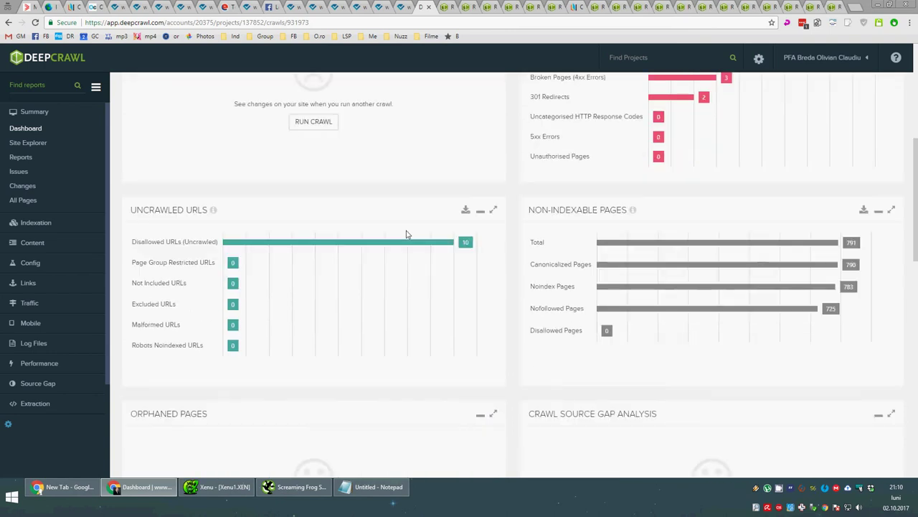
scroll(406, 234, up, 2)
Examine the dashboard's Web Crawl Depth values per level and the HTTP & HTTPS page chart.
scroll(406, 234, down, 6)
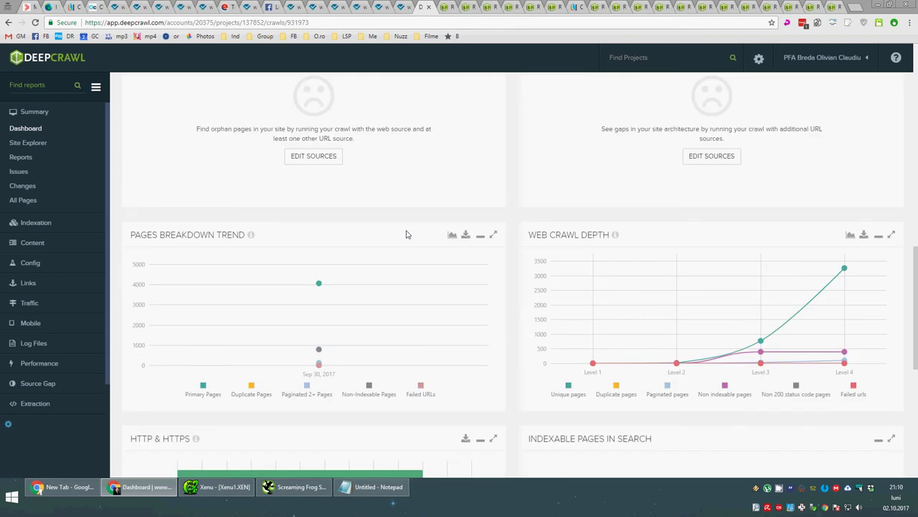
mouse_move(836, 353)
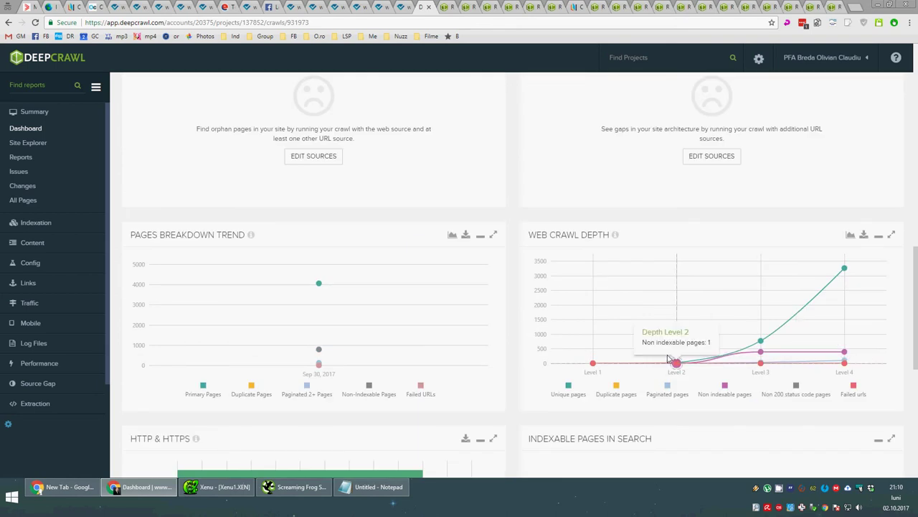
mouse_move(592, 353)
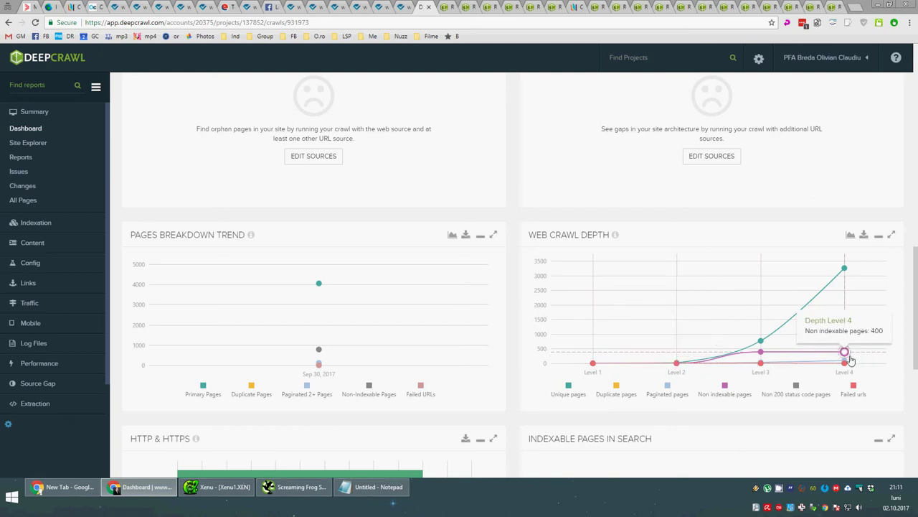
scroll(850, 359, down, 3)
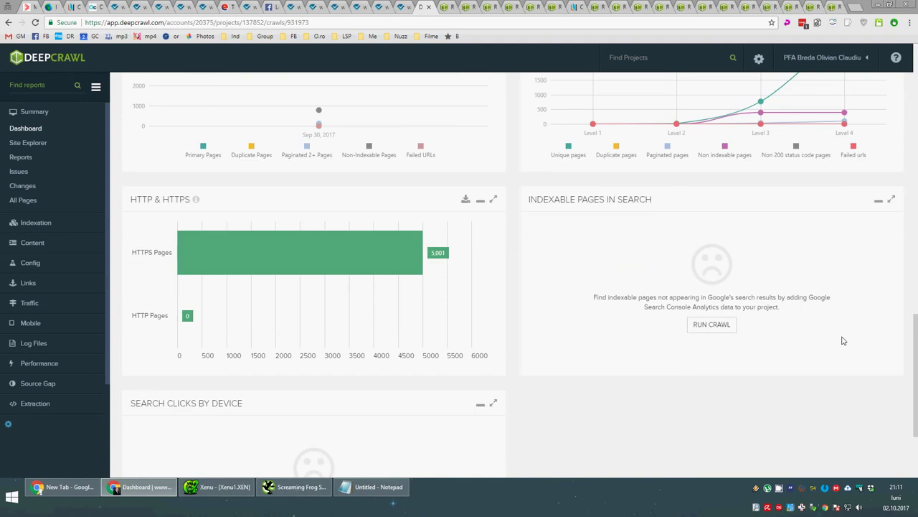
mouse_move(378, 260)
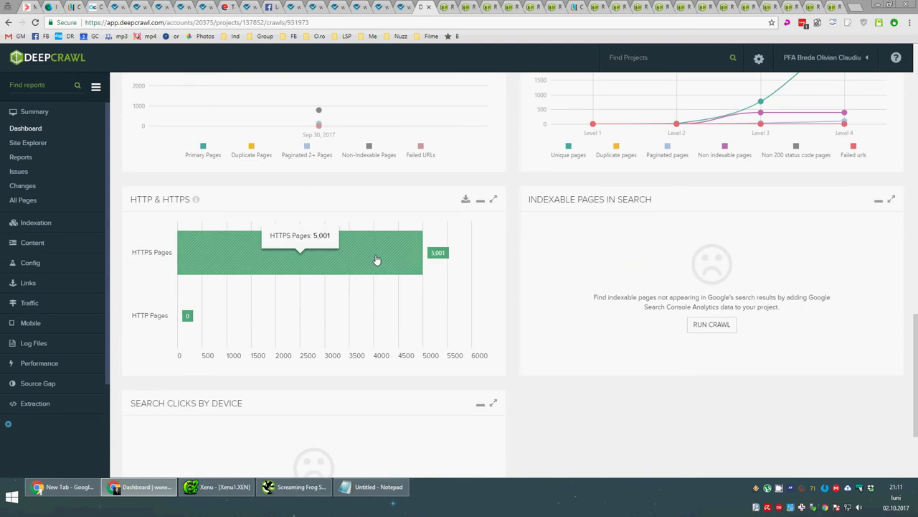
scroll(627, 320, down, 2)
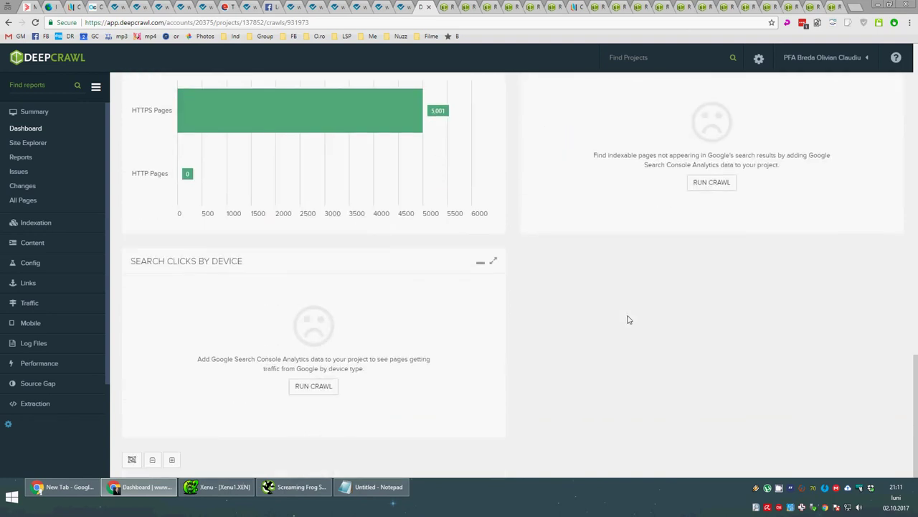
View DeepCrawl's issues list for libmag.ro and search Google for "marile sperante".
click(451, 6)
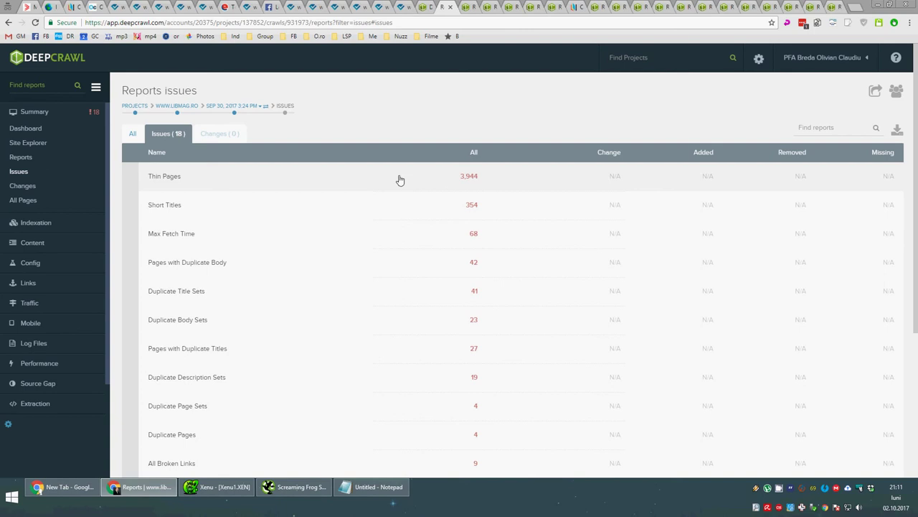
key(ctrl+l)
key(BackSpace)
text(marile sperante)
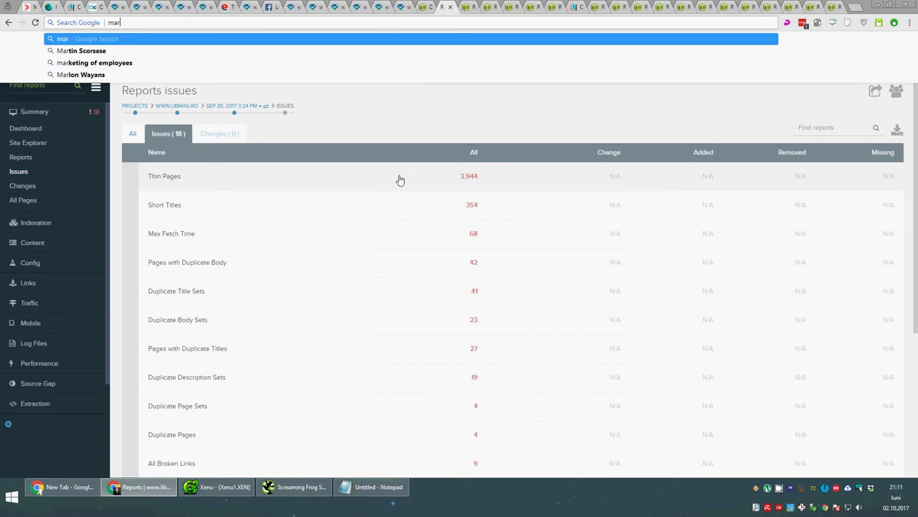
key(Return)
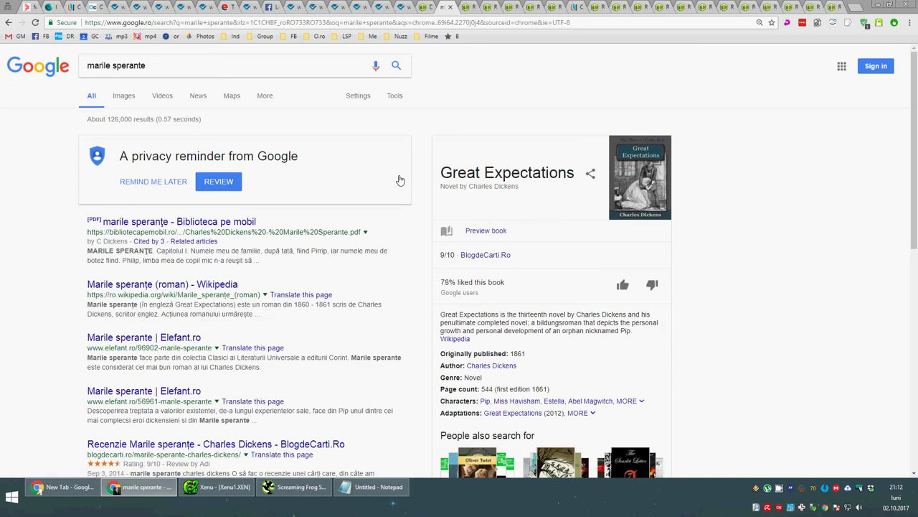
Return to DeepCrawl's issues list and examine the pages listed in the Thin Pages report.
key(alt+Left)
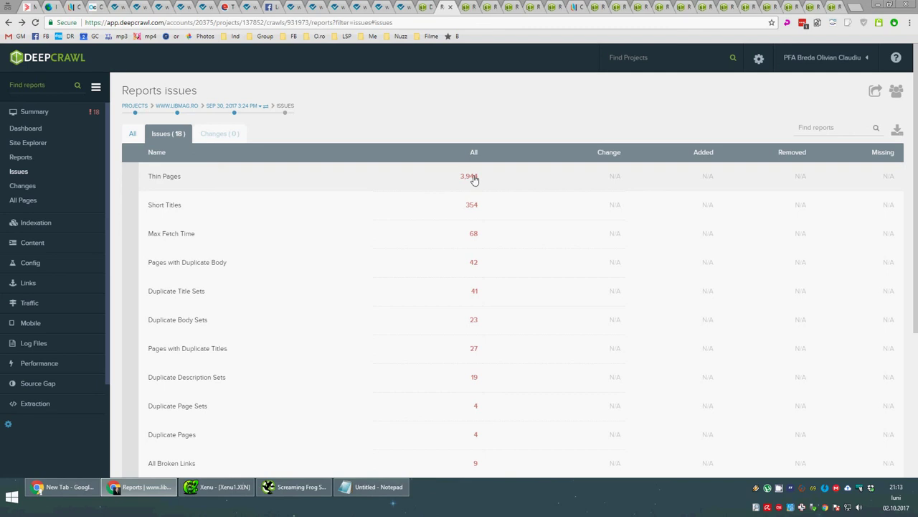
click(186, 180)
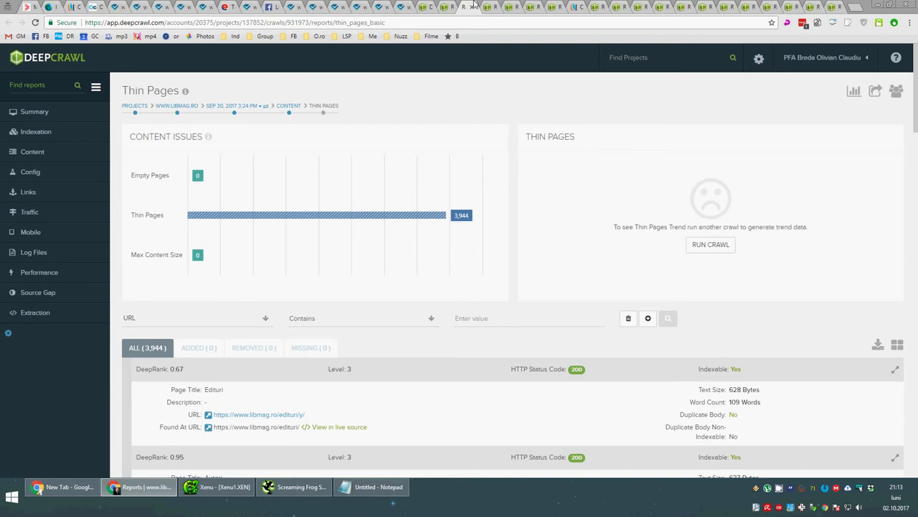
scroll(526, 144, down, 2)
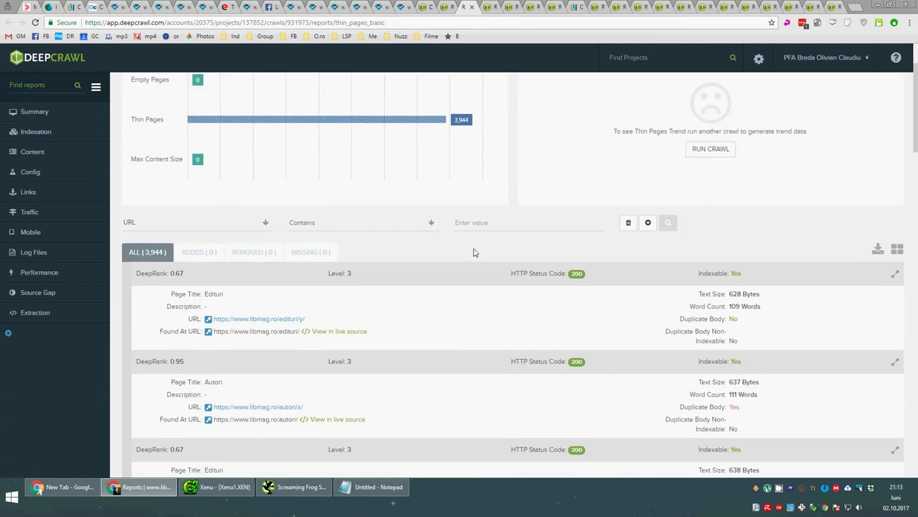
Examine the page titles listed in DeepCrawl's Short Titles report and open the Max Fetch Time report.
click(491, 5)
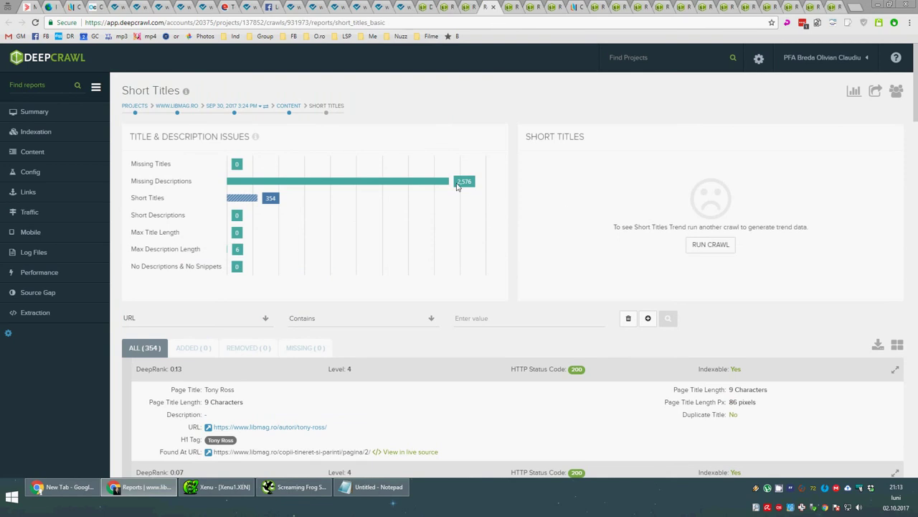
scroll(570, 212, down, 2)
scroll(571, 212, down, 1)
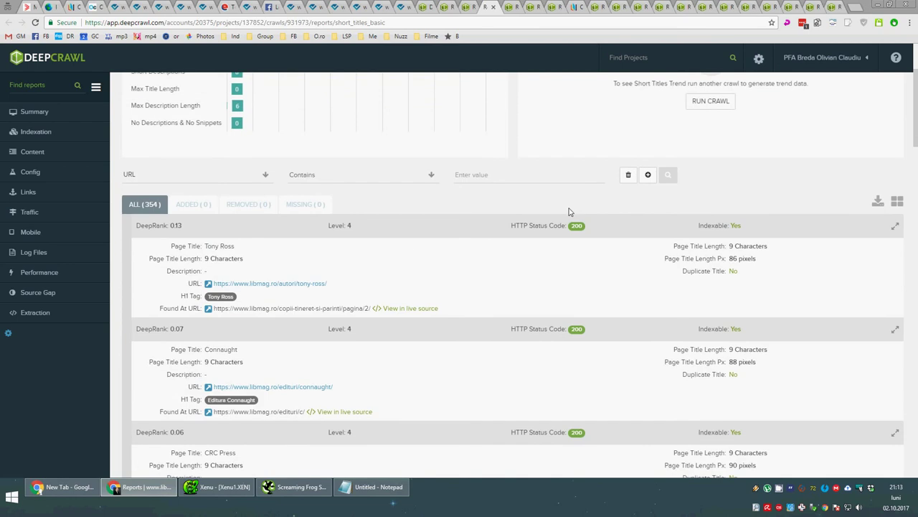
scroll(309, 267, down, 4)
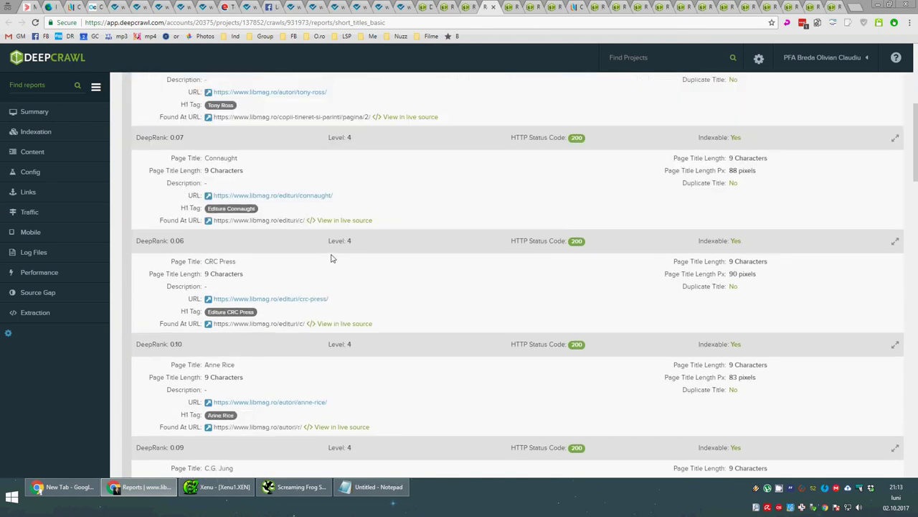
click(512, 6)
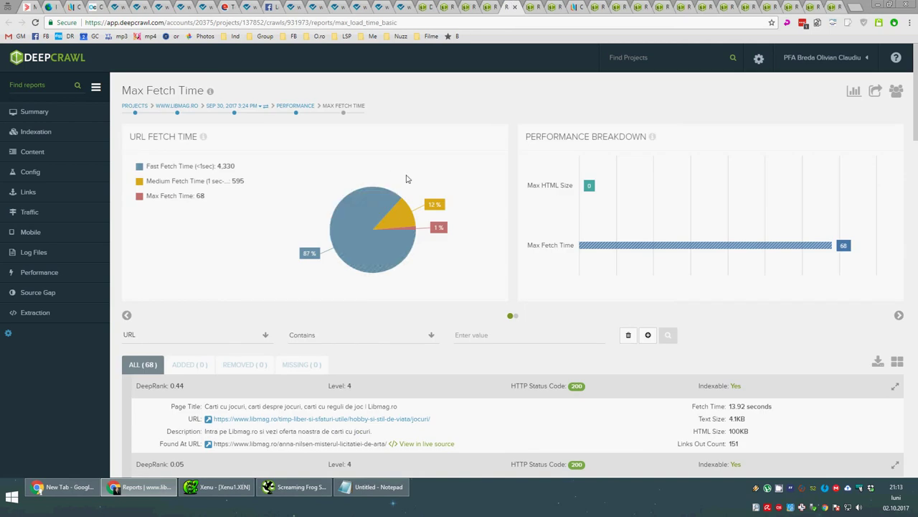
Open the Pages with Duplicate Body report and examine its Content Duplication chart and the listed libmag.ro pages.
click(535, 6)
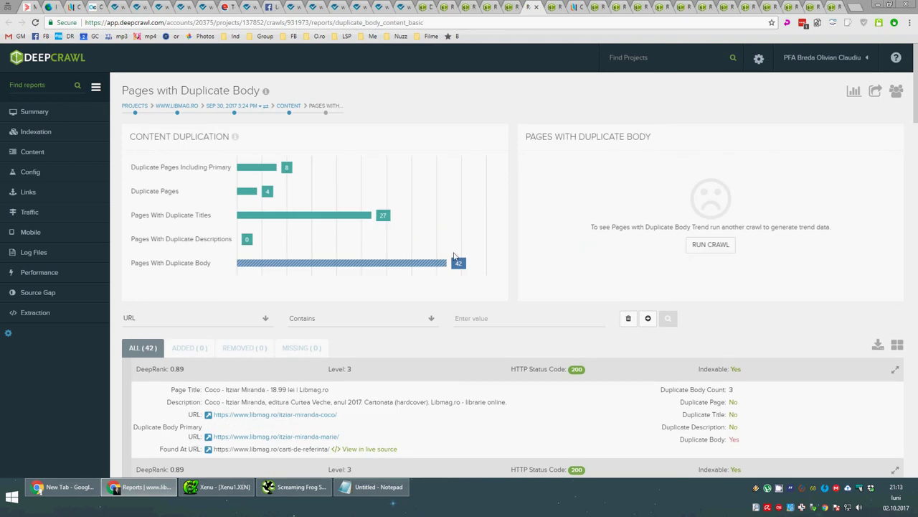
scroll(452, 267, down, 2)
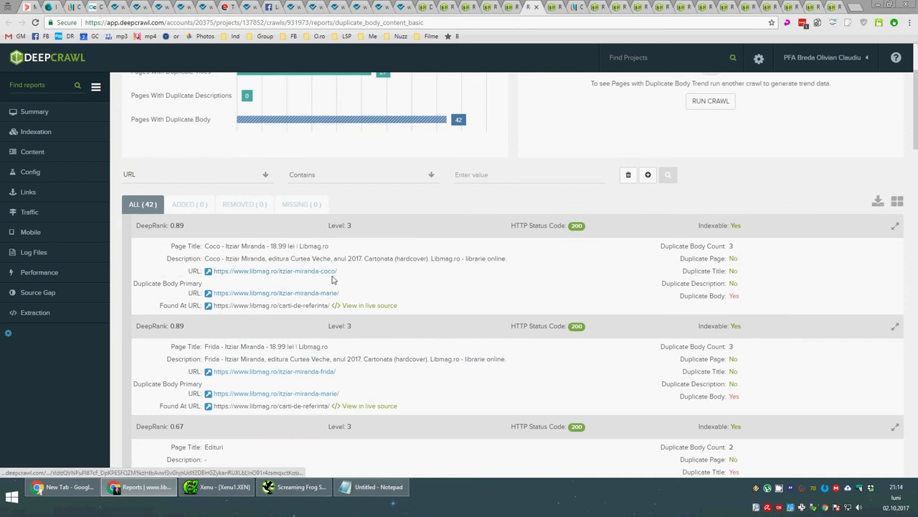
scroll(340, 307, down, 3)
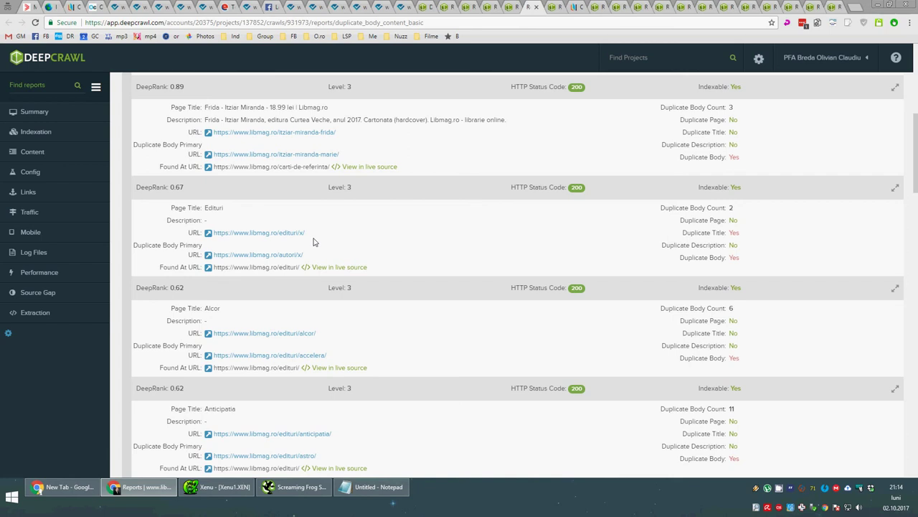
scroll(313, 242, up, 5)
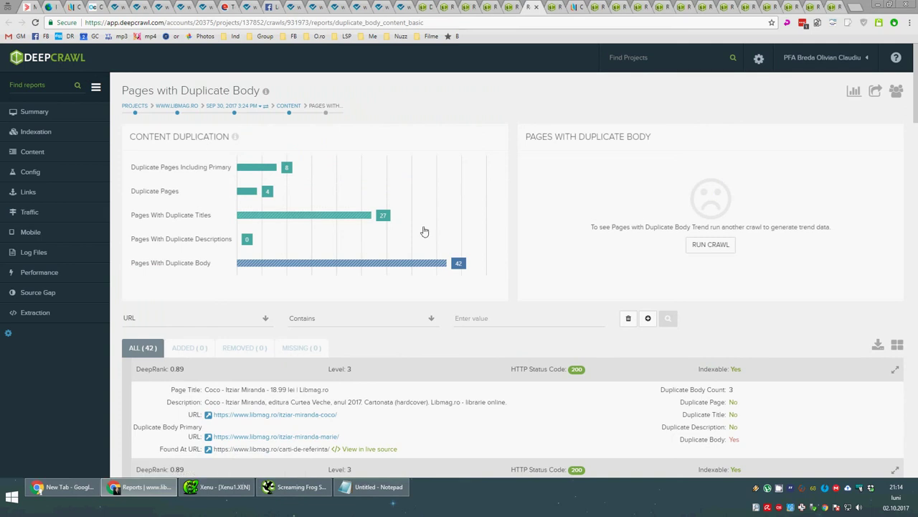
scroll(425, 228, down, 10)
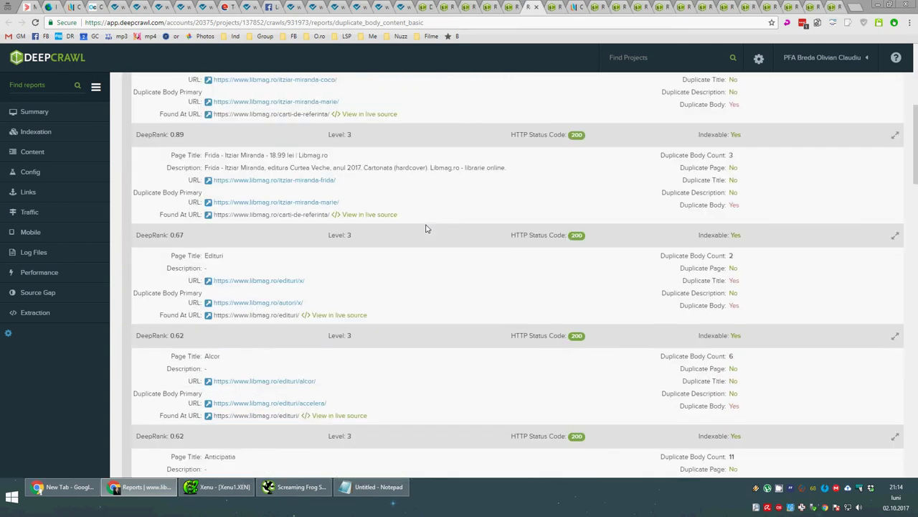
scroll(431, 222, up, 10)
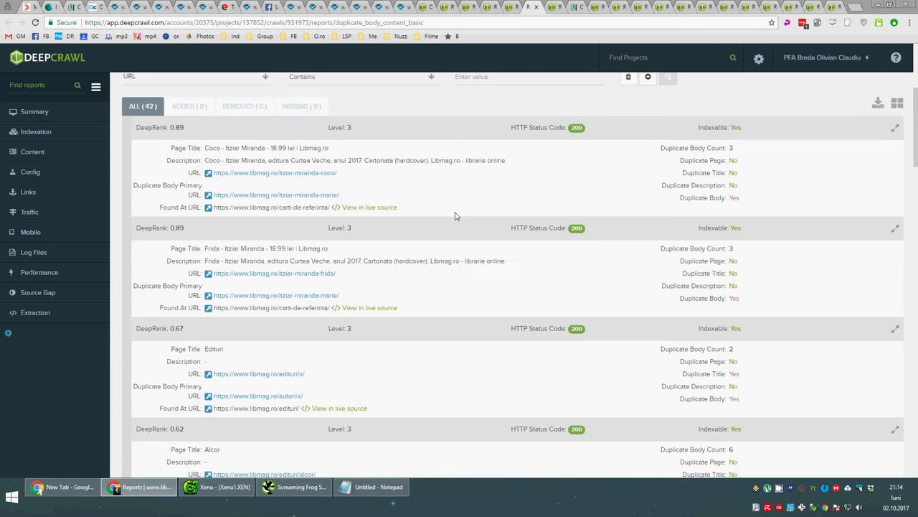
scroll(457, 217, up, 2)
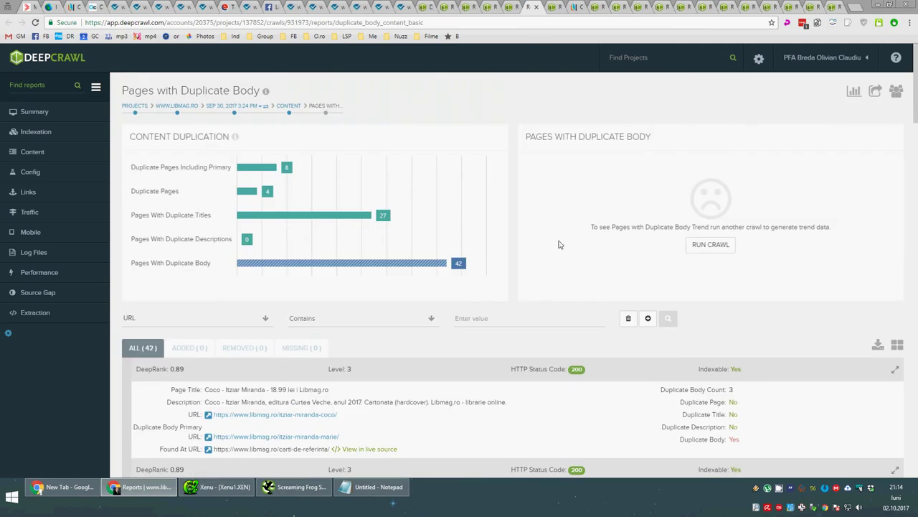
Examine the Duplicate Title Sets report and view the example Didactica Publishing House offer page 16 on libmag.ro.
click(552, 6)
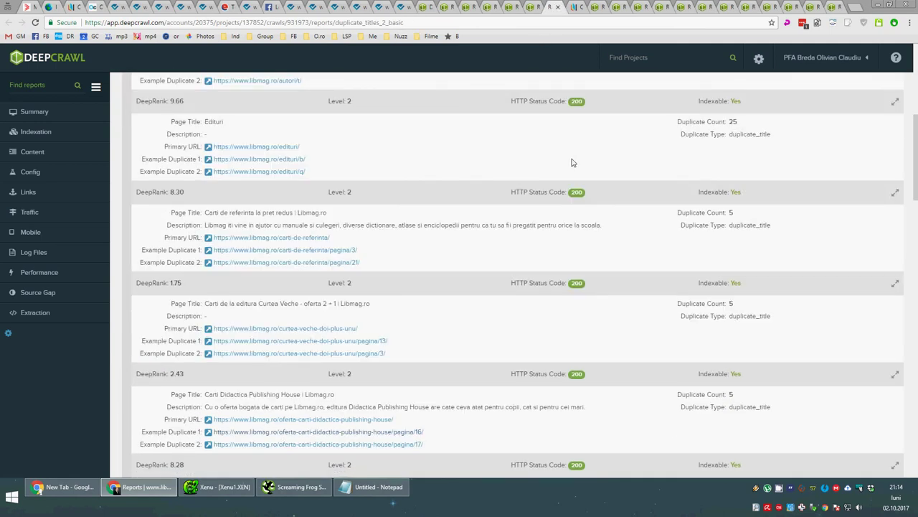
scroll(572, 165, up, 2)
scroll(572, 166, up, 3)
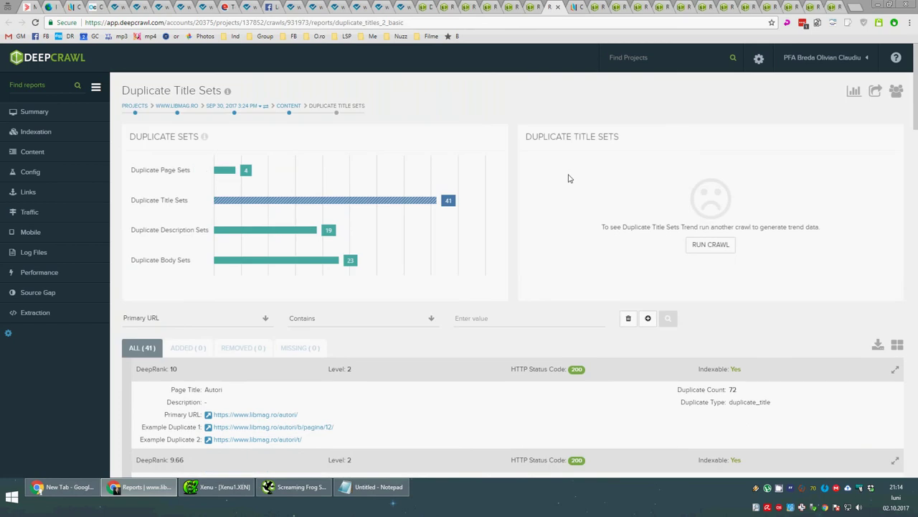
scroll(568, 182, down, 1)
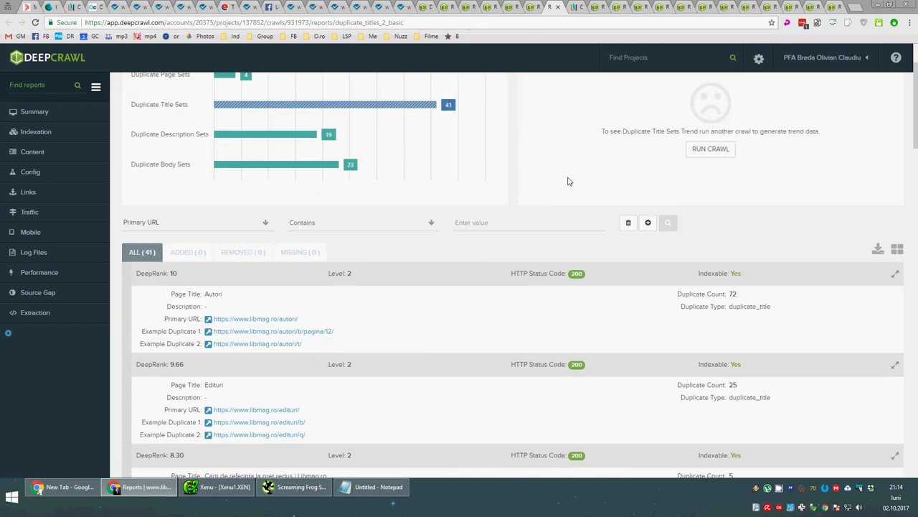
scroll(568, 181, down, 3)
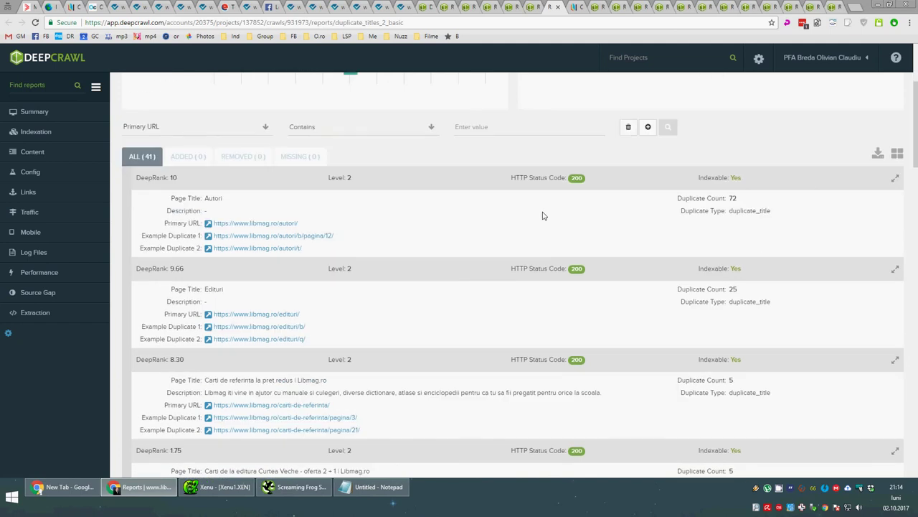
click(579, 7)
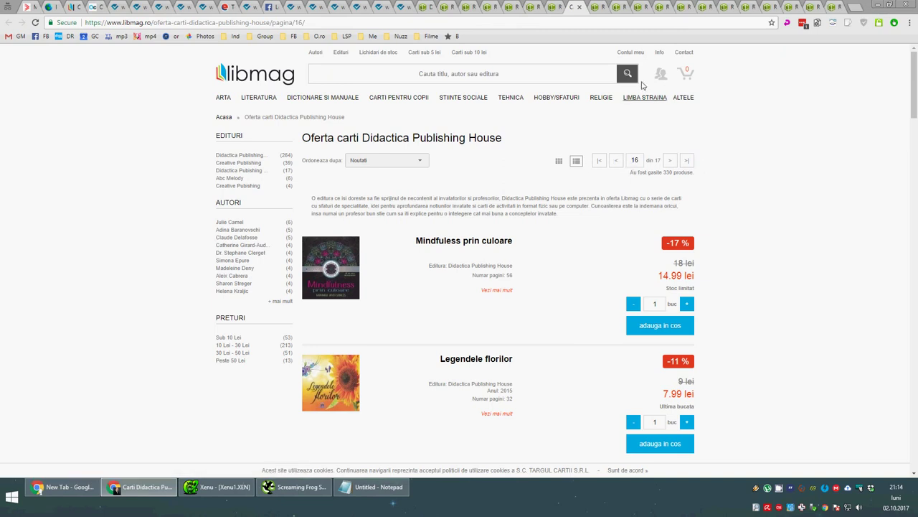
Examine the Duplicate Body Sets report, comparing the primary URLs with their example duplicates.
click(596, 7)
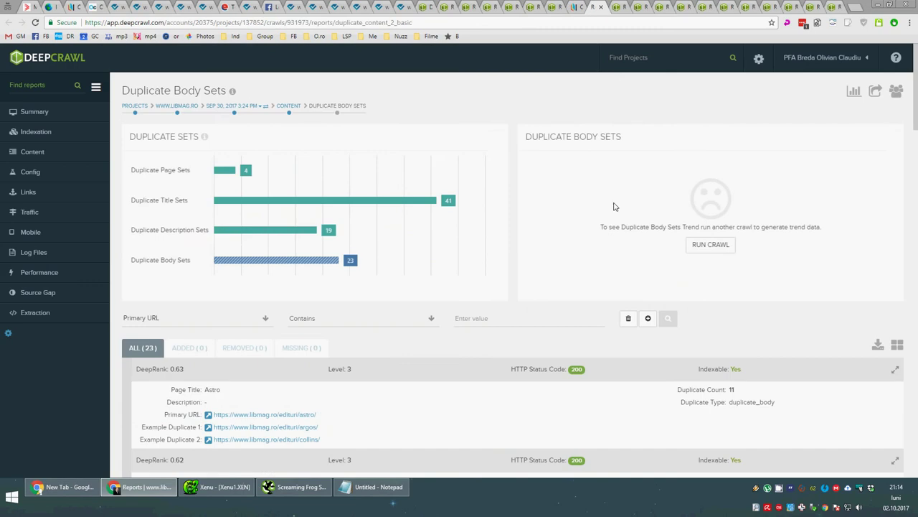
scroll(614, 207, down, 1)
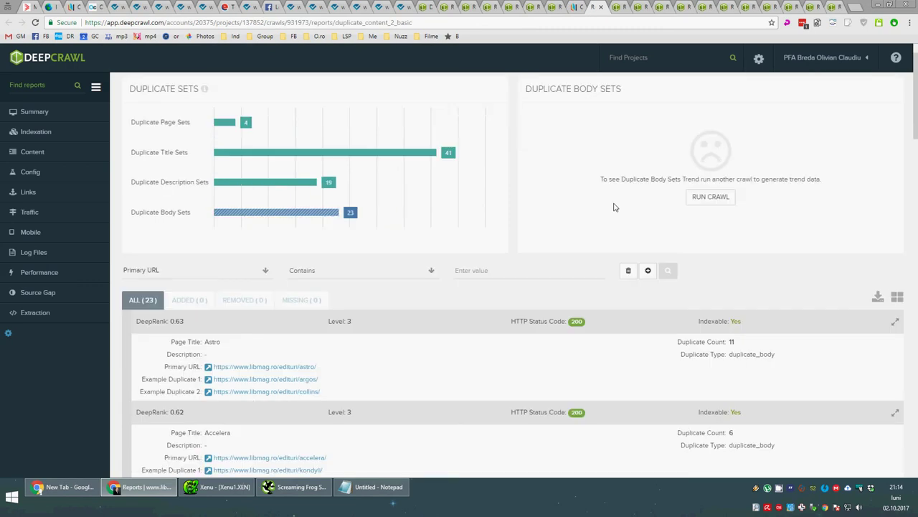
scroll(614, 207, down, 1)
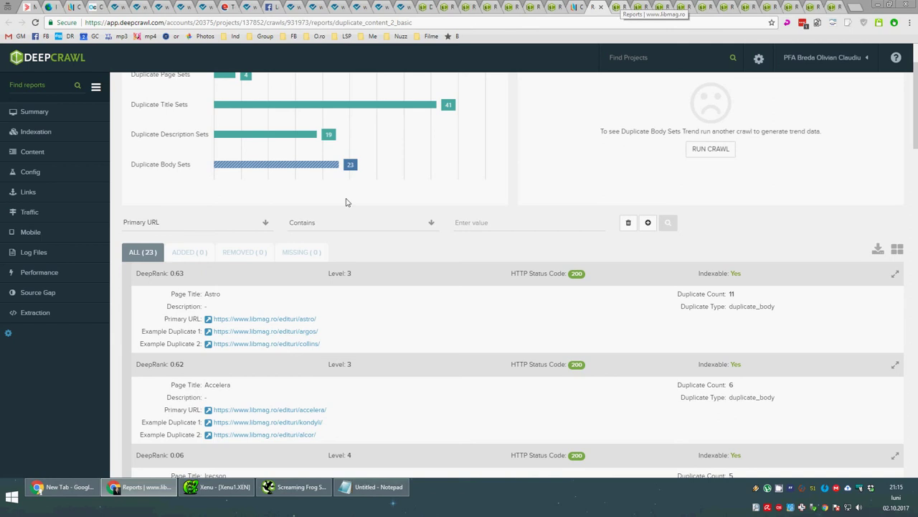
scroll(236, 273, up, 2)
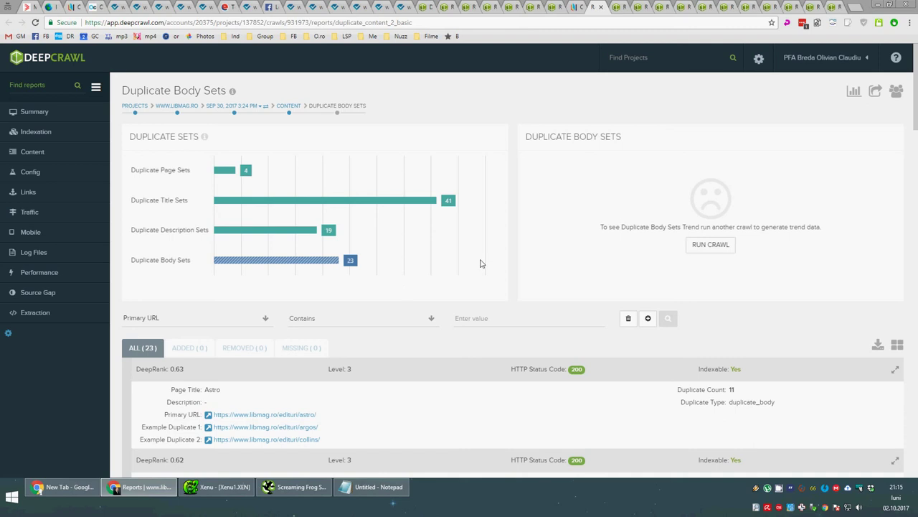
scroll(555, 297, down, 2)
scroll(419, 308, down, 1)
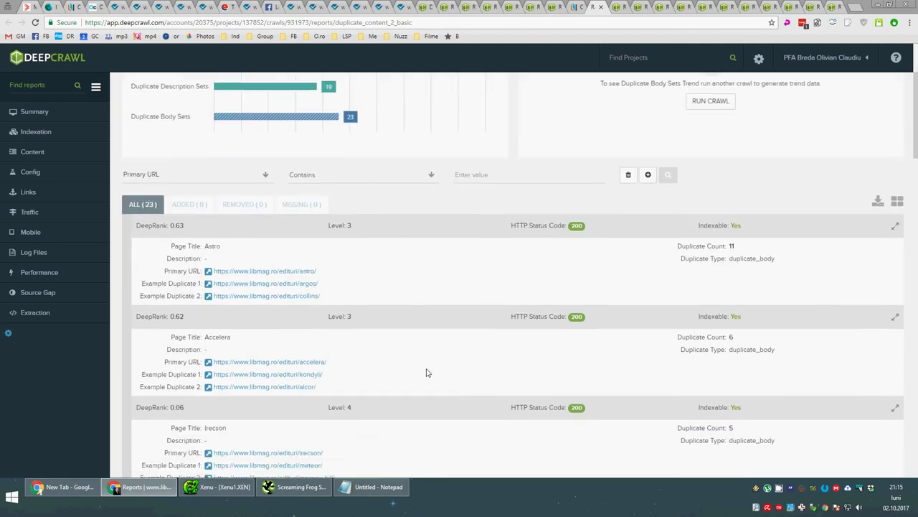
scroll(423, 358, down, 2)
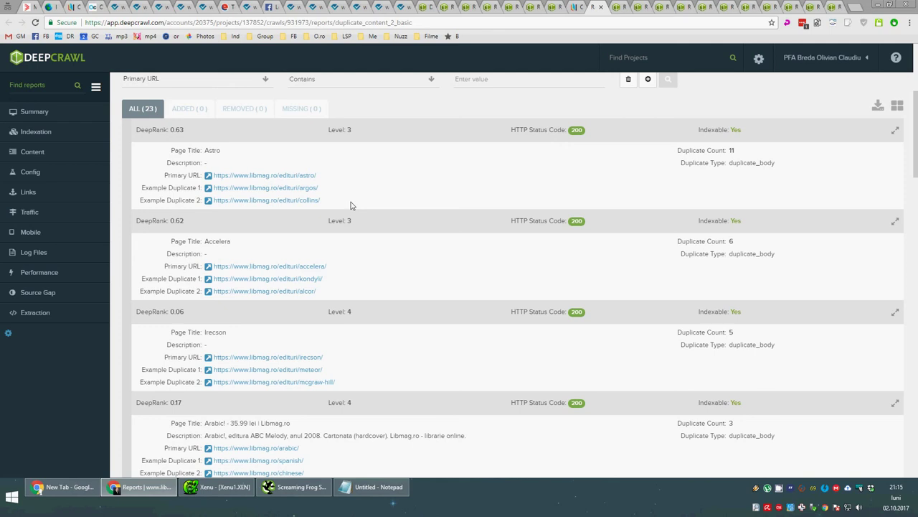
scroll(374, 251, down, 1)
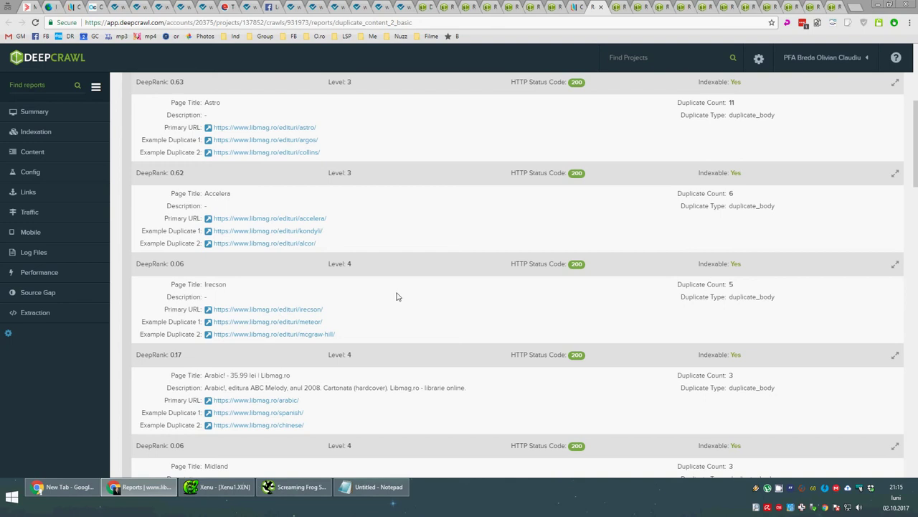
scroll(396, 296, up, 4)
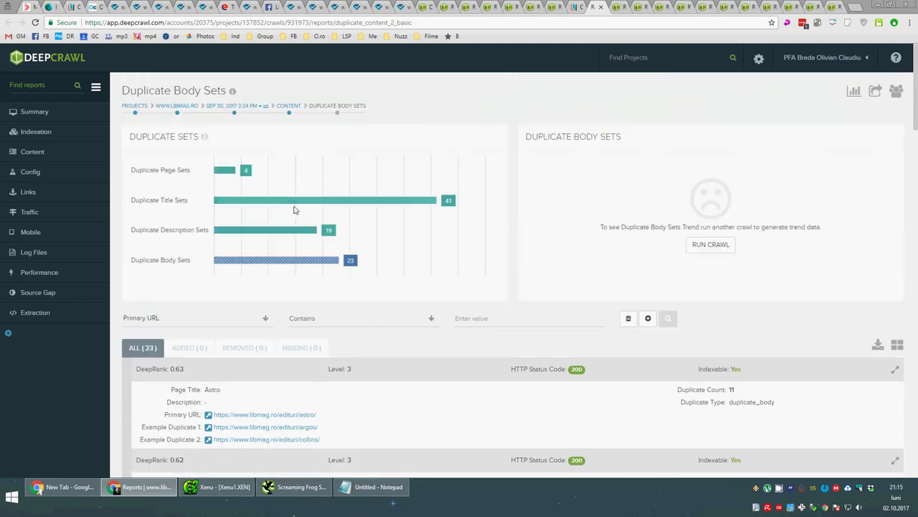
View the Pages with Duplicate Titles, Duplicate Description Sets, Duplicate Page Sets and Duplicate Pages reports.
click(623, 5)
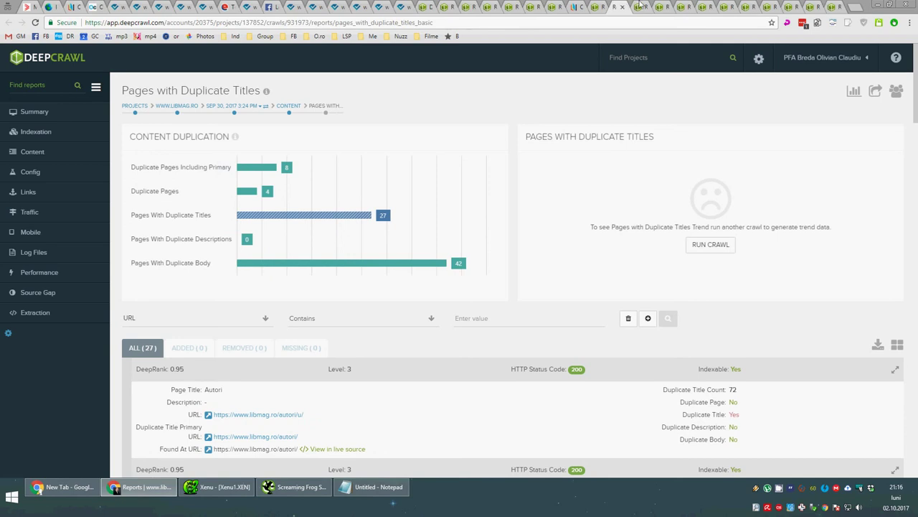
click(642, 5)
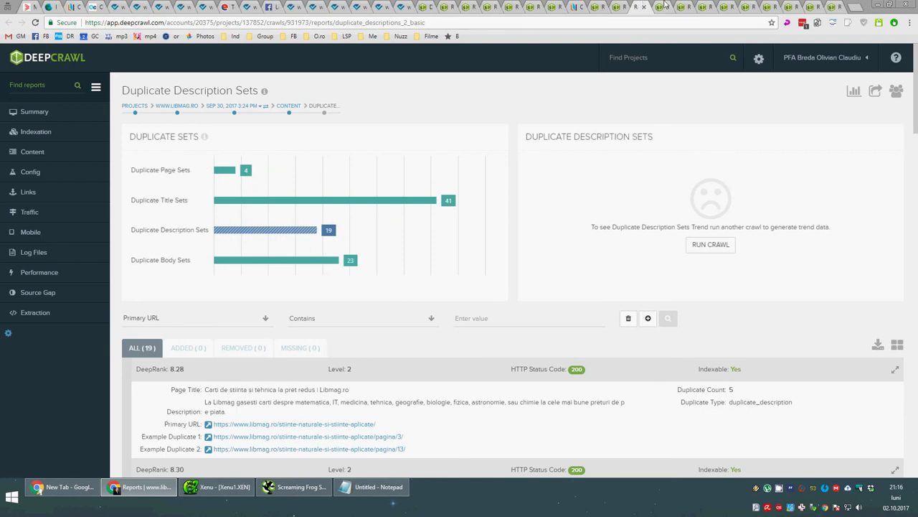
click(661, 6)
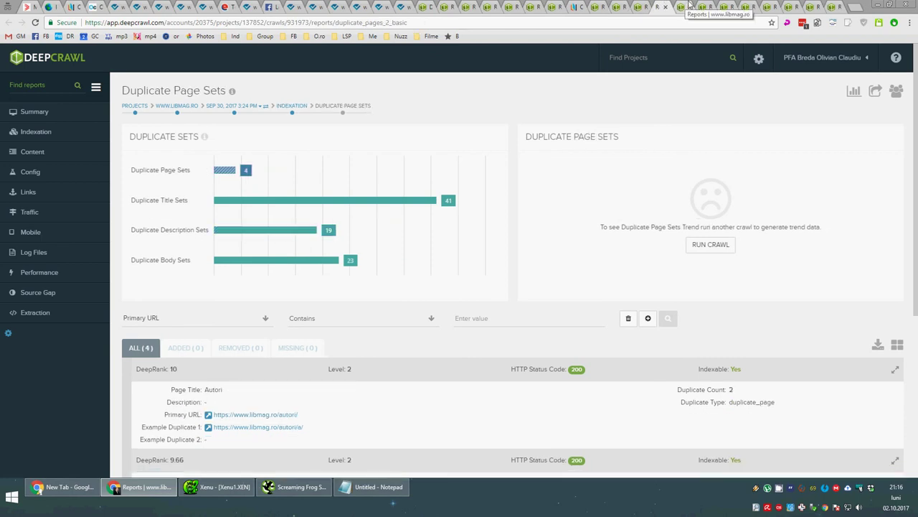
click(689, 6)
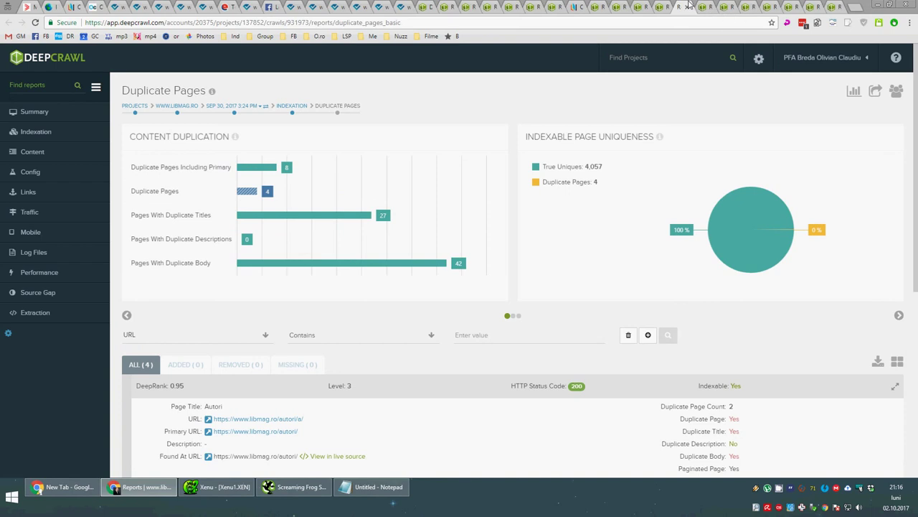
Check the All Broken Links, Non-301 Redirects and Broken Pages (4xx Errors) reports for faulty libmag.ro URLs.
click(707, 6)
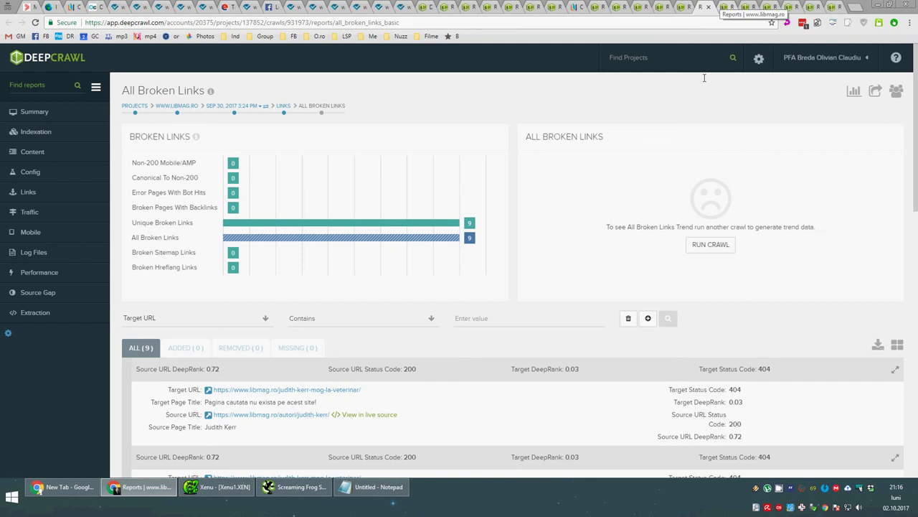
click(733, 6)
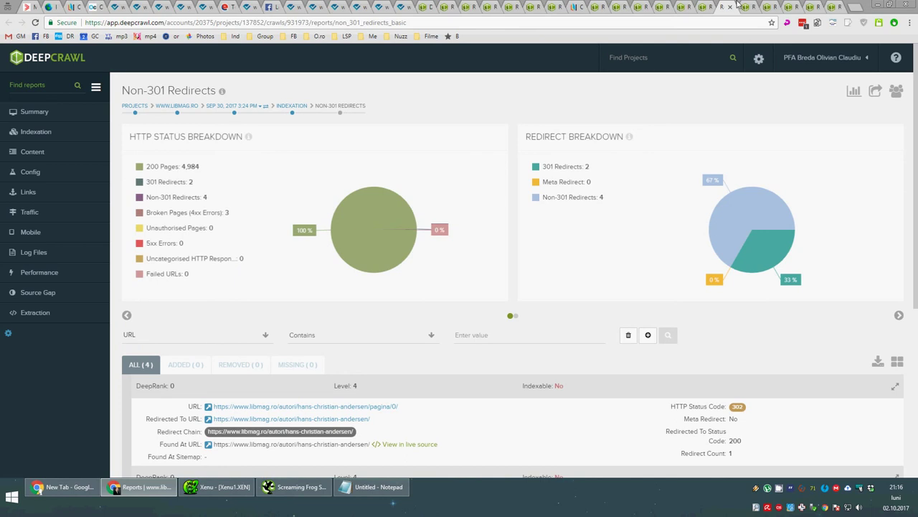
click(749, 6)
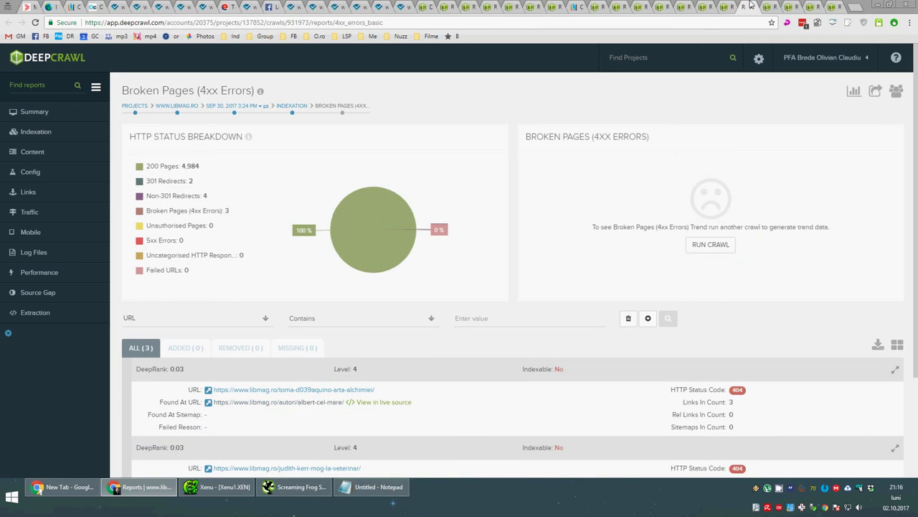
View the Max Description Length, High External Linking, Unlinked Paginated Pages and Duplicate Pages including Primary reports.
click(772, 6)
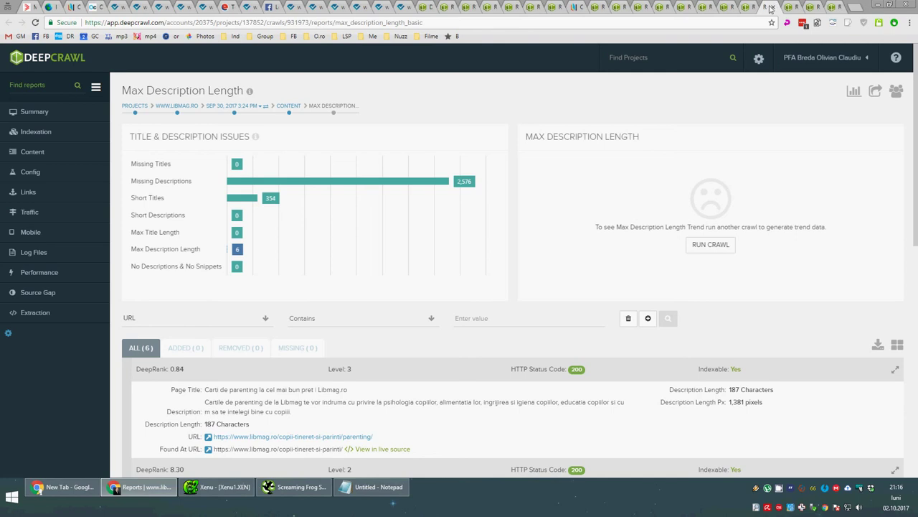
click(790, 6)
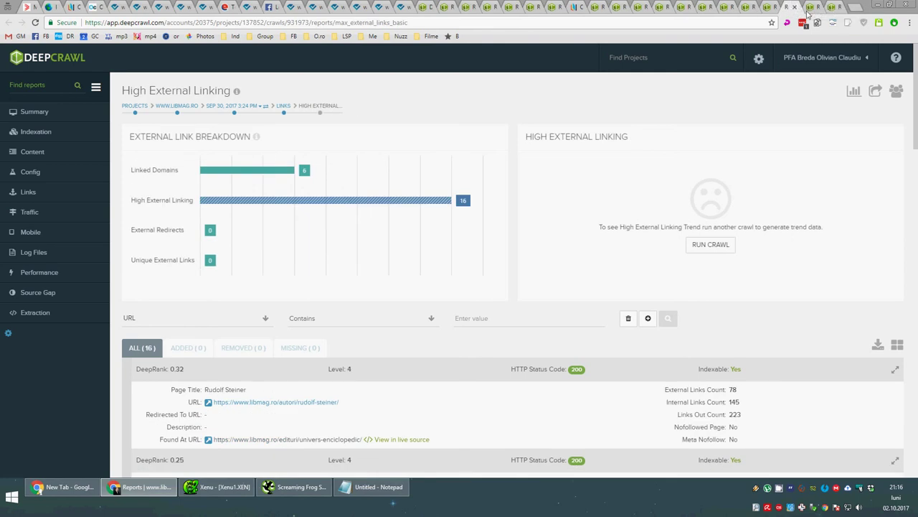
click(814, 6)
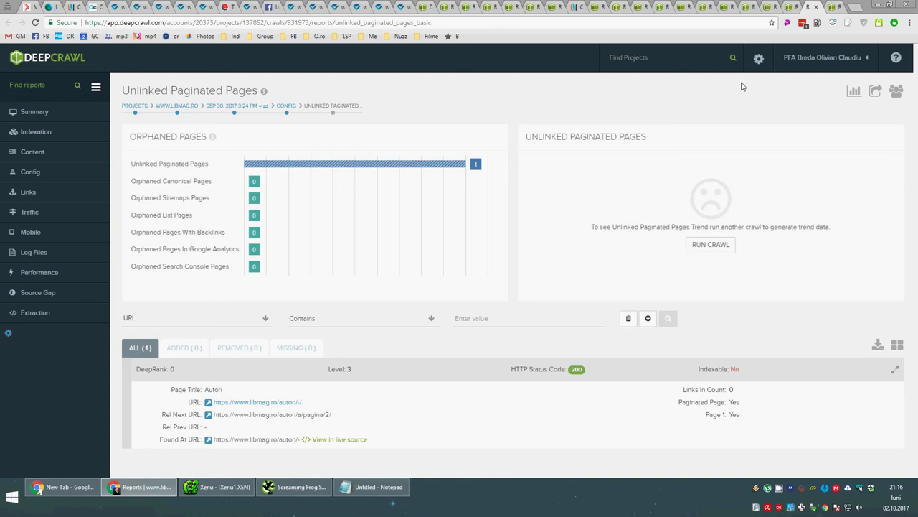
click(834, 8)
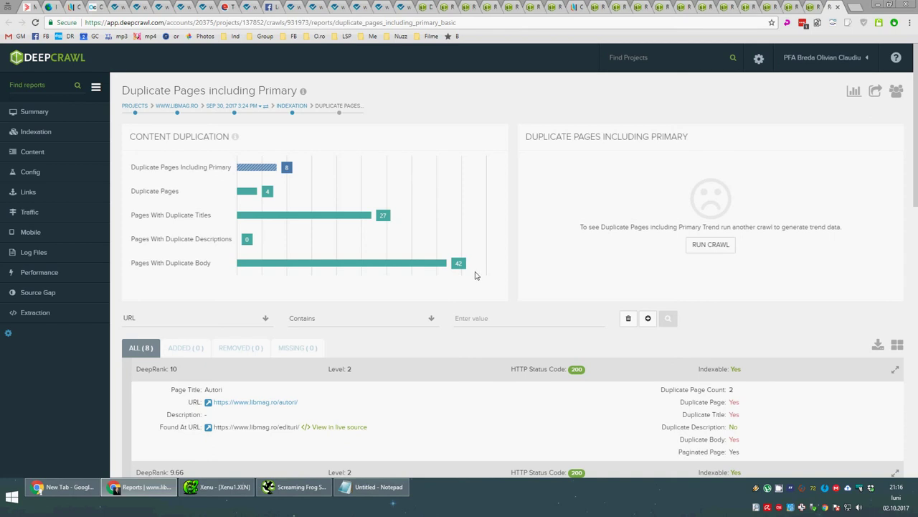
scroll(481, 294, down, 1)
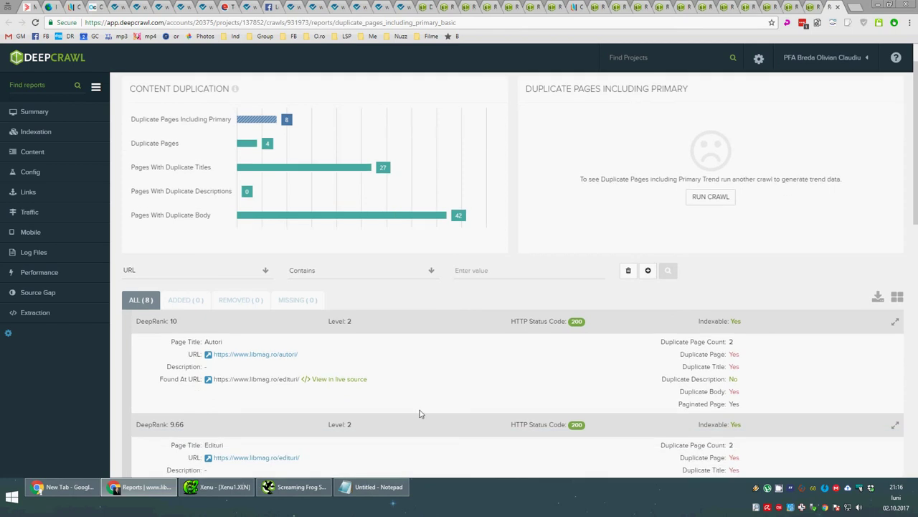
Switch to Notepad and review the closing recommendations, from GZip compression to the /pagina/0 redirect code.
click(372, 487)
scroll(131, 408, down, 1)
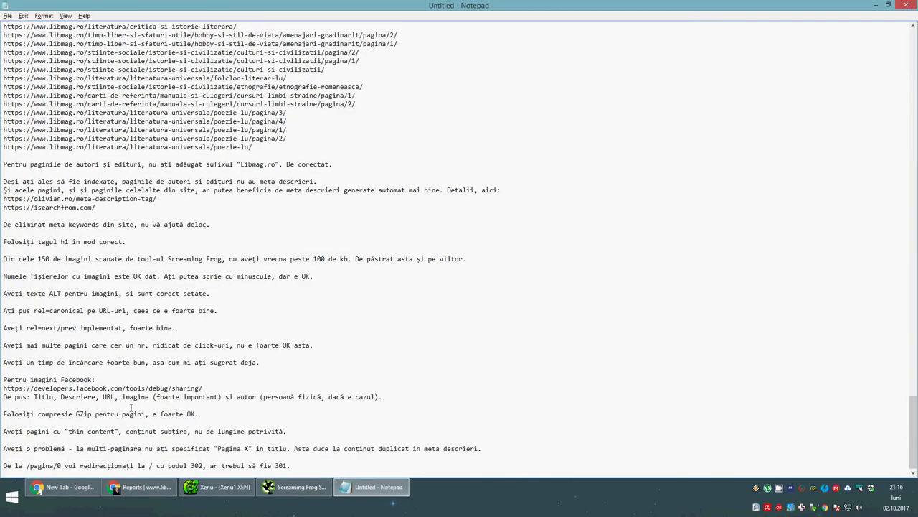
double_click(71, 414)
double_click(84, 414)
click(62, 464)
drag(30, 466, 63, 466)
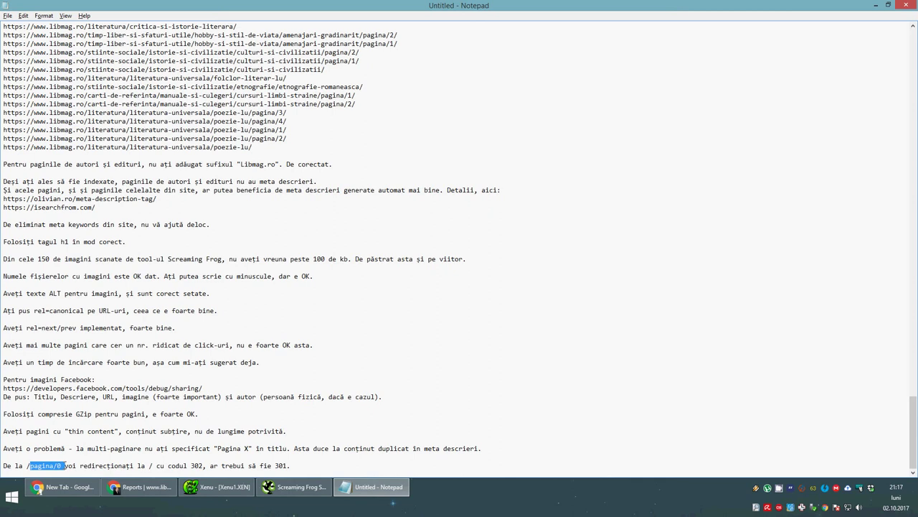
click(197, 465)
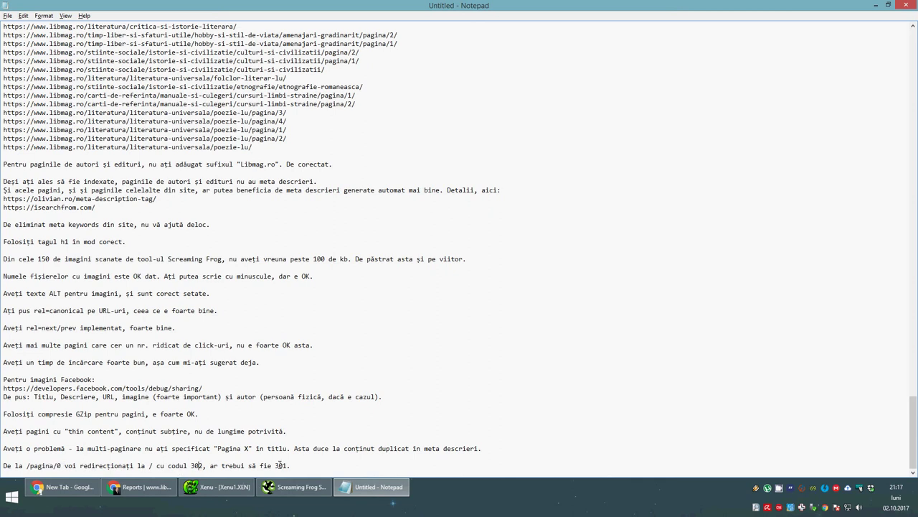